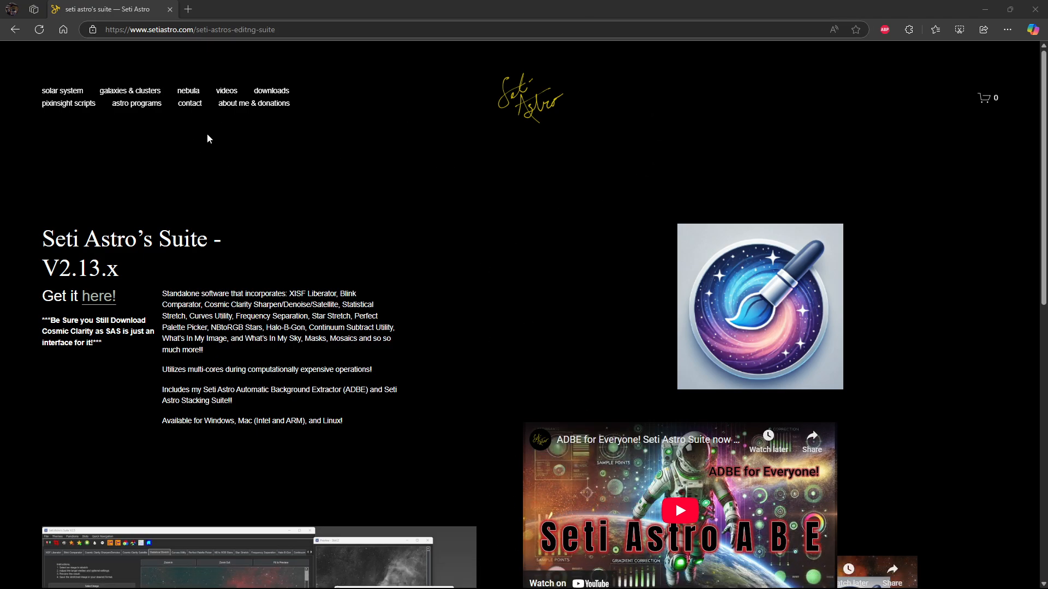
View the cosmic clarity page's initial download folder with the Windows, Mac and Linux packages, and close it
{"action": "mouse_move", "coordinate": [136, 110]}
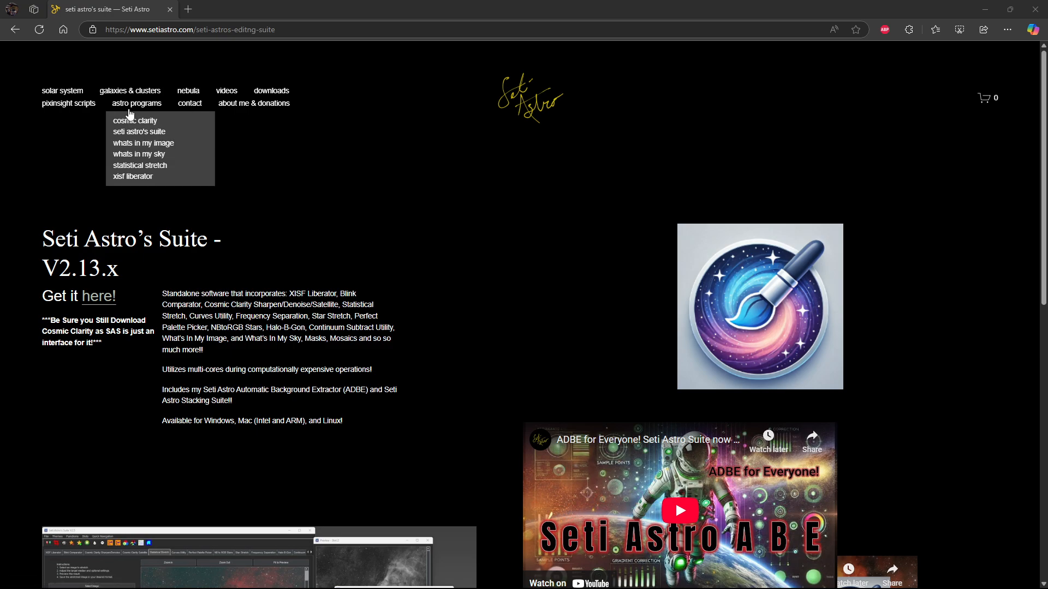
{"action": "left_click", "coordinate": [150, 122]}
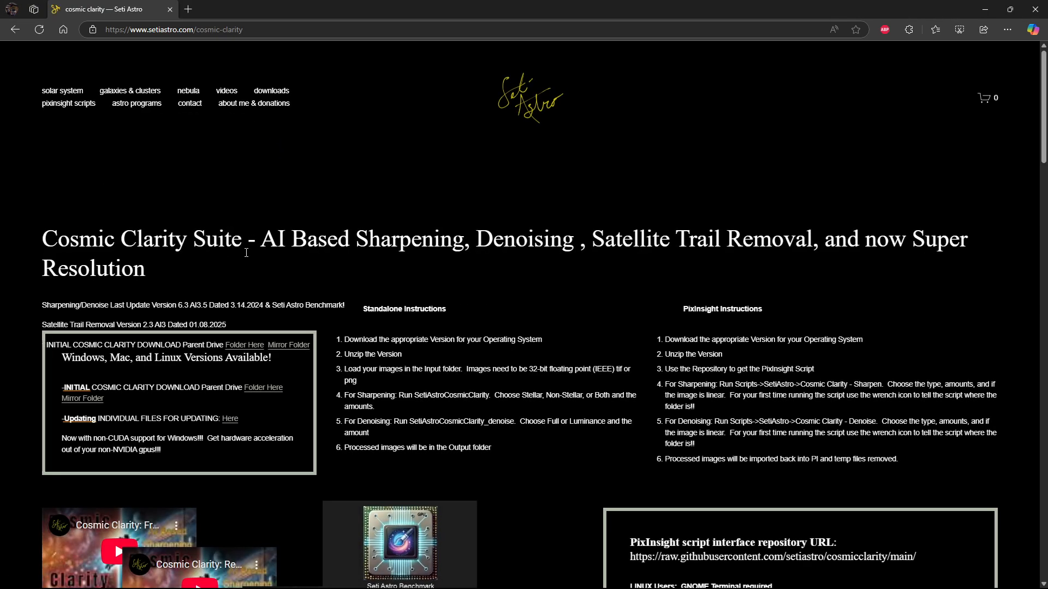
{"action": "left_click", "coordinate": [268, 388]}
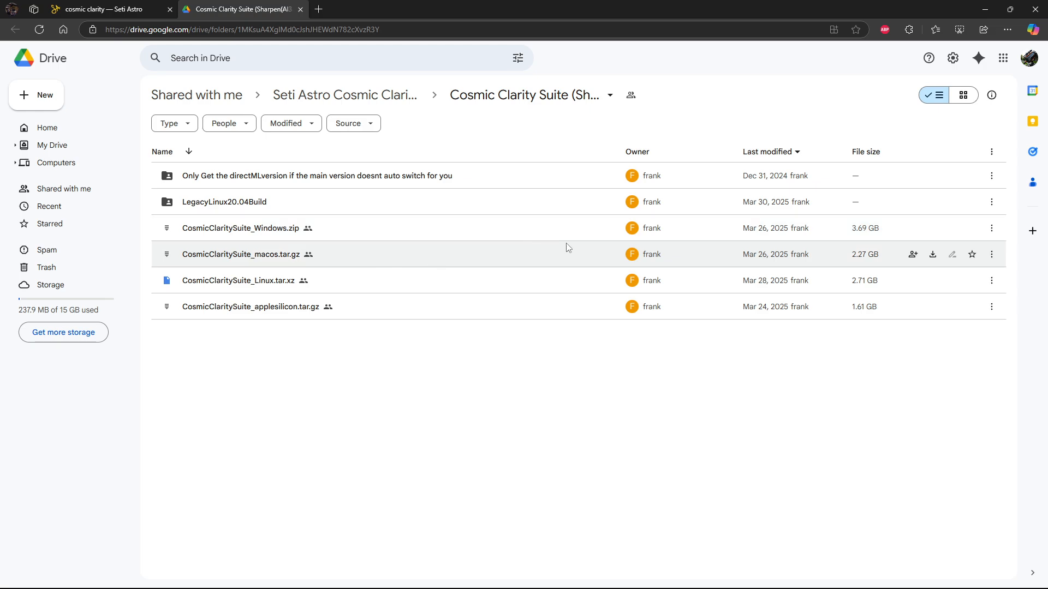
{"action": "mouse_move", "coordinate": [408, 237]}
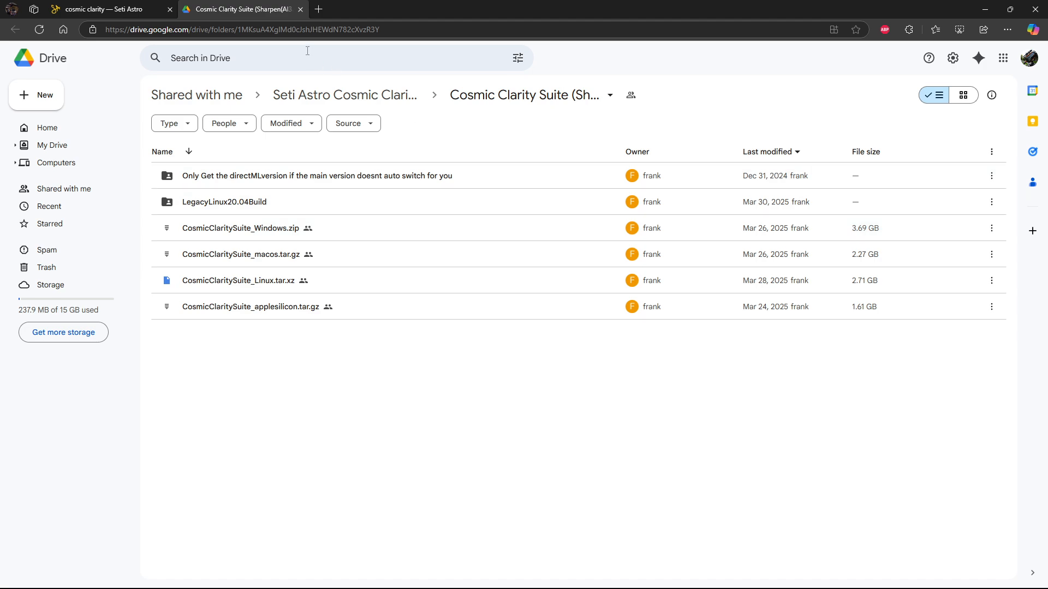
{"action": "left_click", "coordinate": [300, 10]}
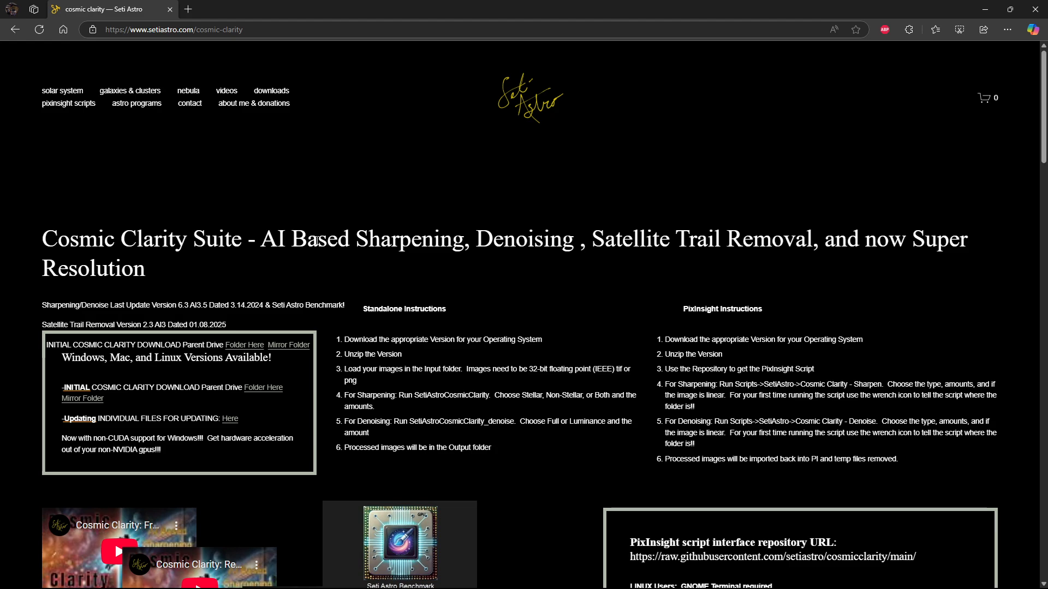
View the download releases for Seti Astro's Suite from its page under astro programs, and close them
{"action": "mouse_move", "coordinate": [136, 105]}
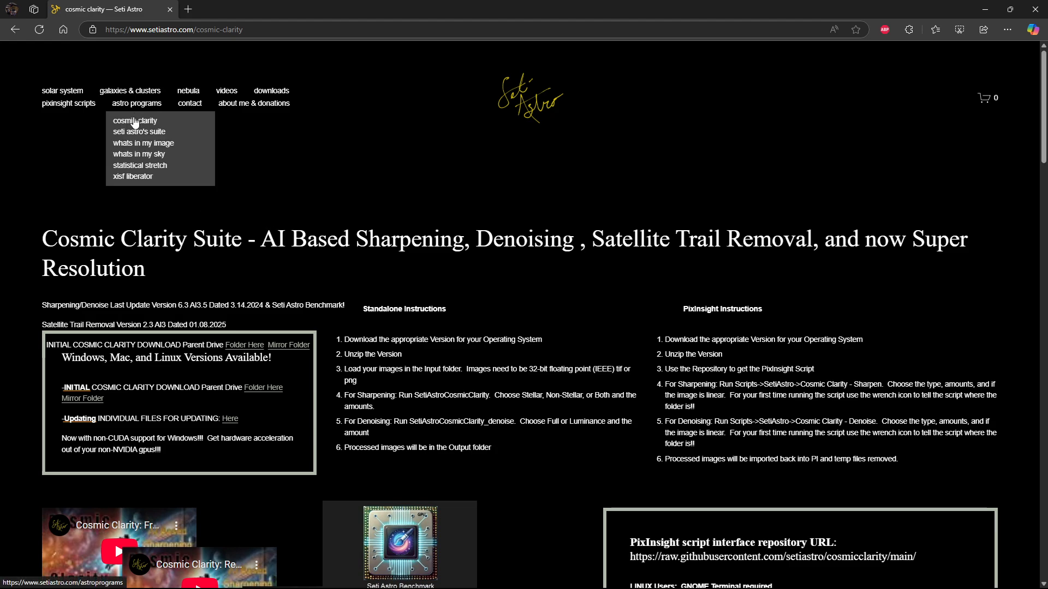
{"action": "left_click", "coordinate": [131, 133]}
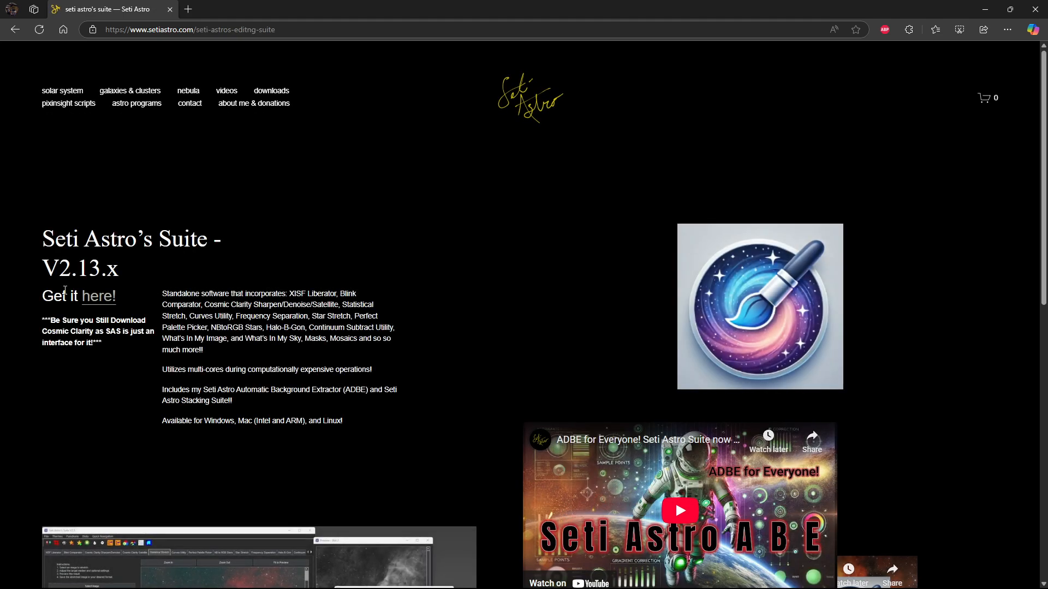
{"action": "left_click", "coordinate": [107, 297]}
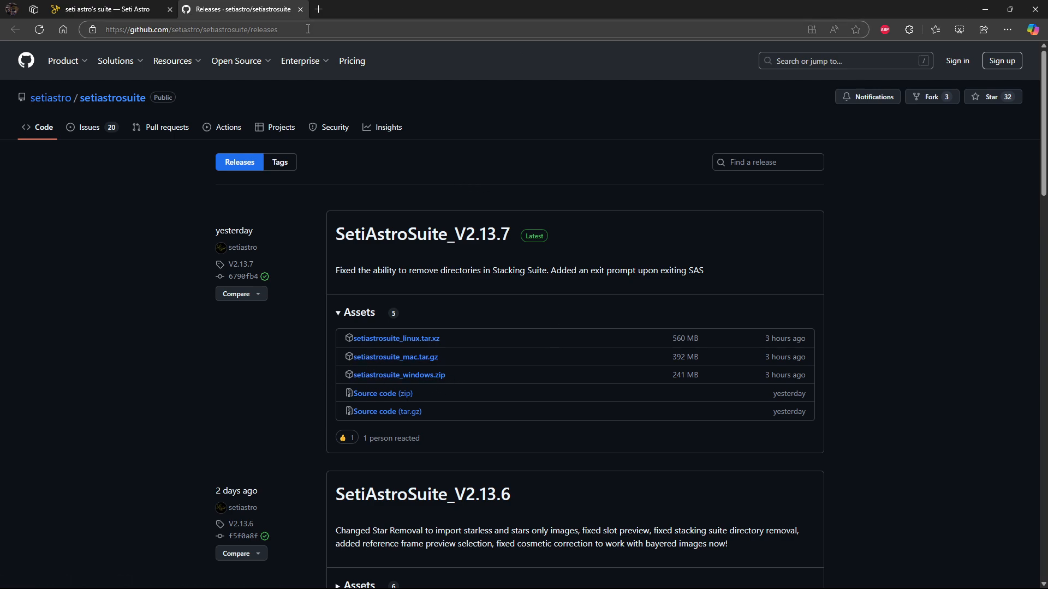
{"action": "left_click", "coordinate": [301, 9]}
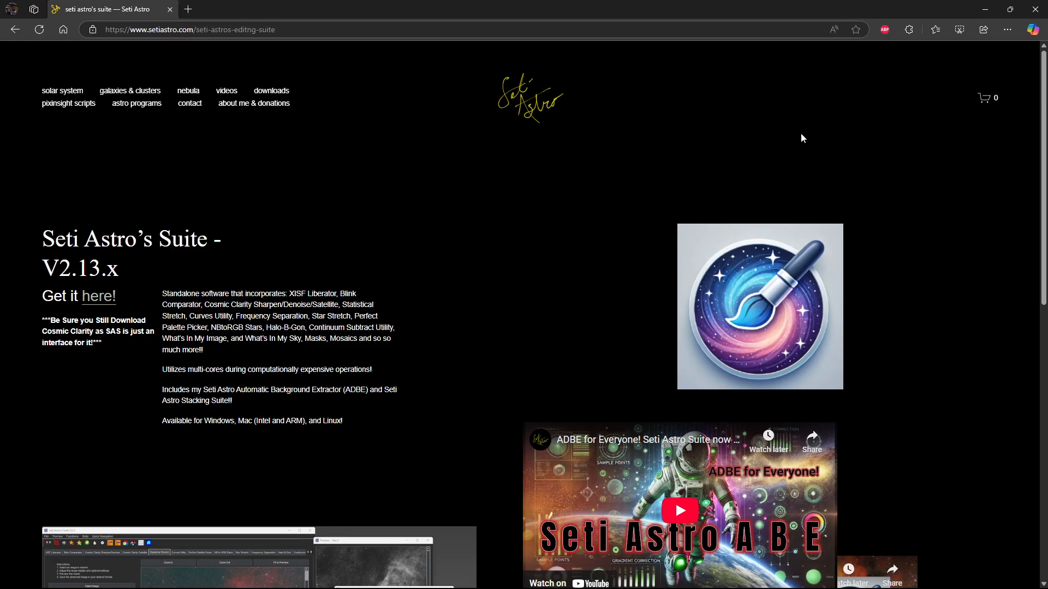
Switch to File Explorer and examine the contents of the Seti Astro folder on the Windows (C:) drive
{"action": "left_click", "coordinate": [988, 11]}
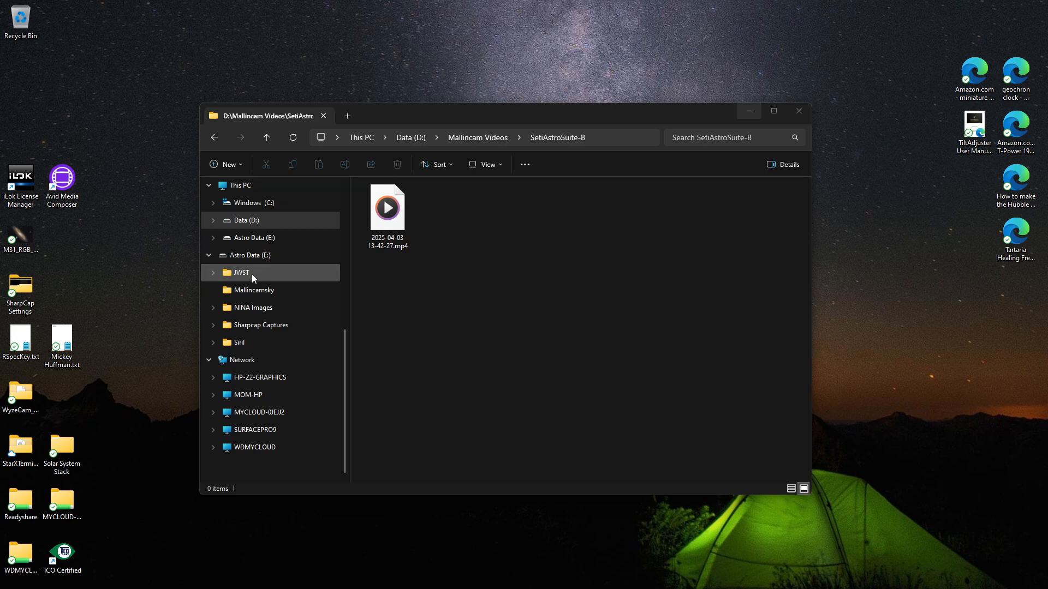
{"action": "scroll", "coordinate": [261, 276], "scroll_direction": "up", "scroll_amount": 5}
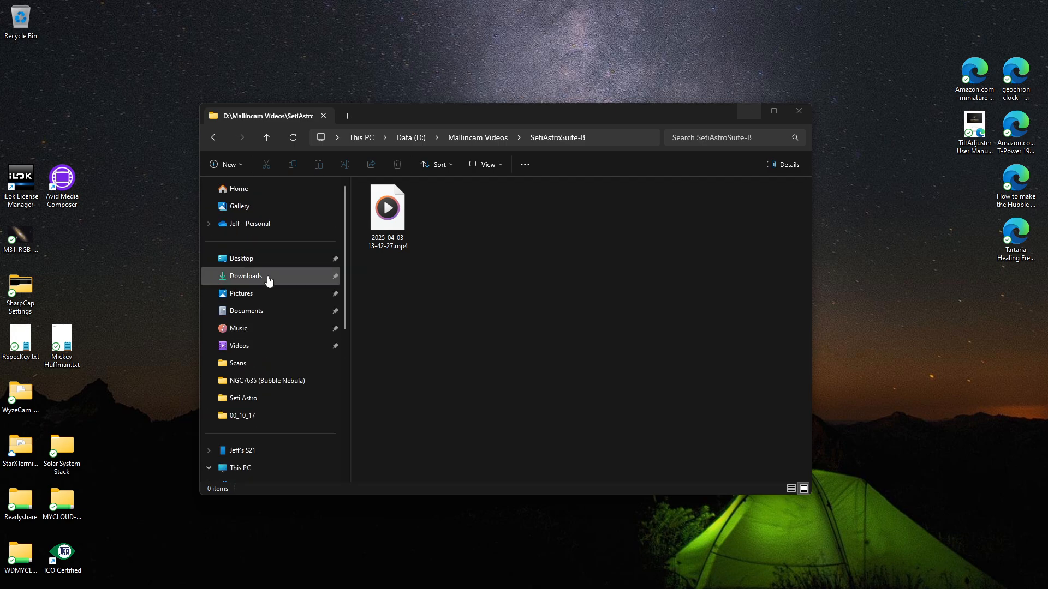
{"action": "scroll", "coordinate": [253, 304], "scroll_direction": "down", "scroll_amount": 2}
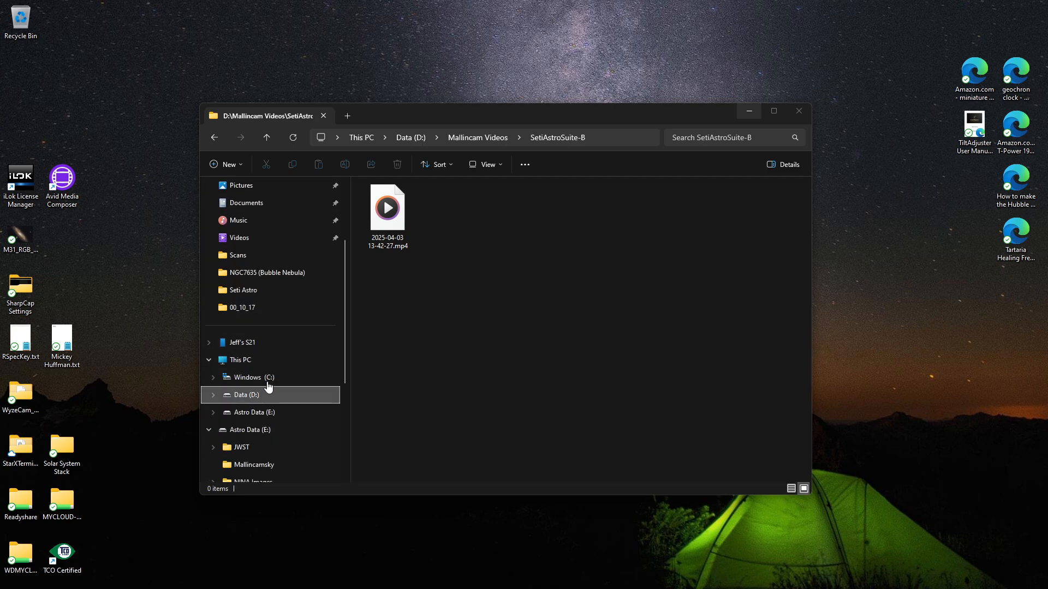
{"action": "left_click", "coordinate": [277, 384]}
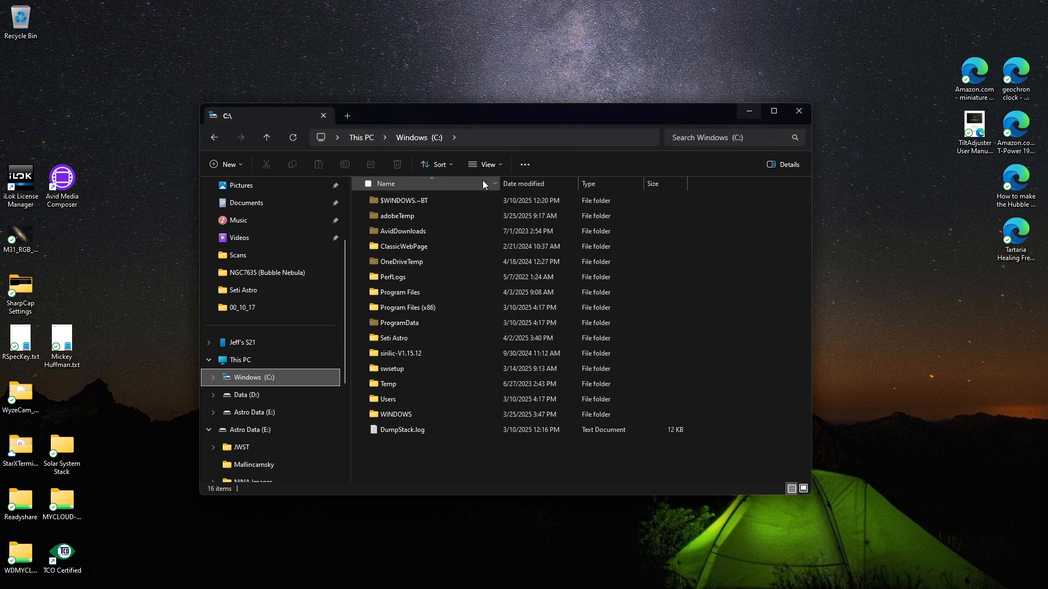
{"action": "double_click", "coordinate": [403, 342]}
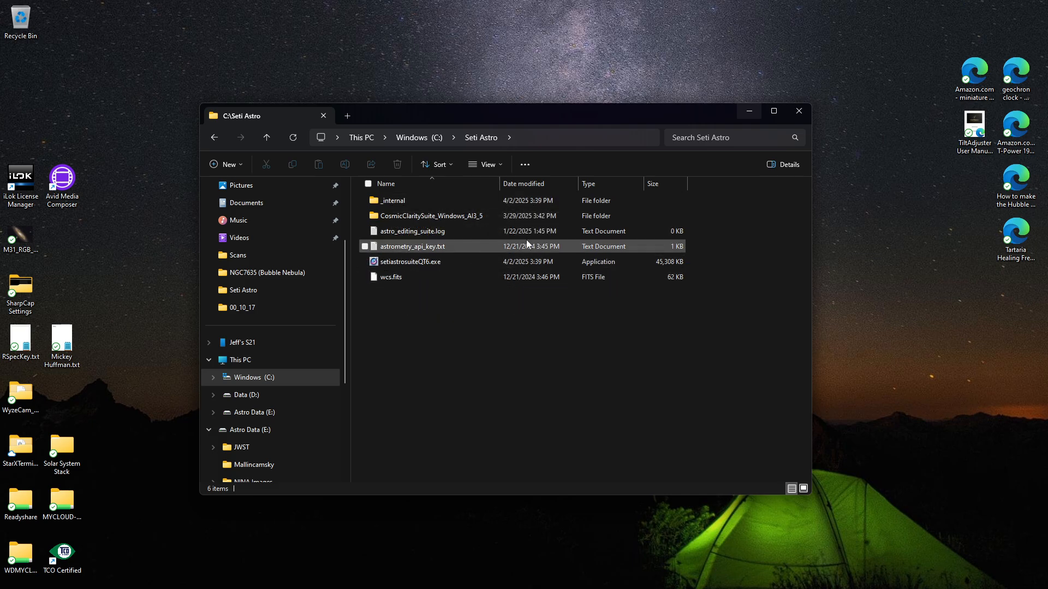
{"action": "mouse_move", "coordinate": [440, 223]}
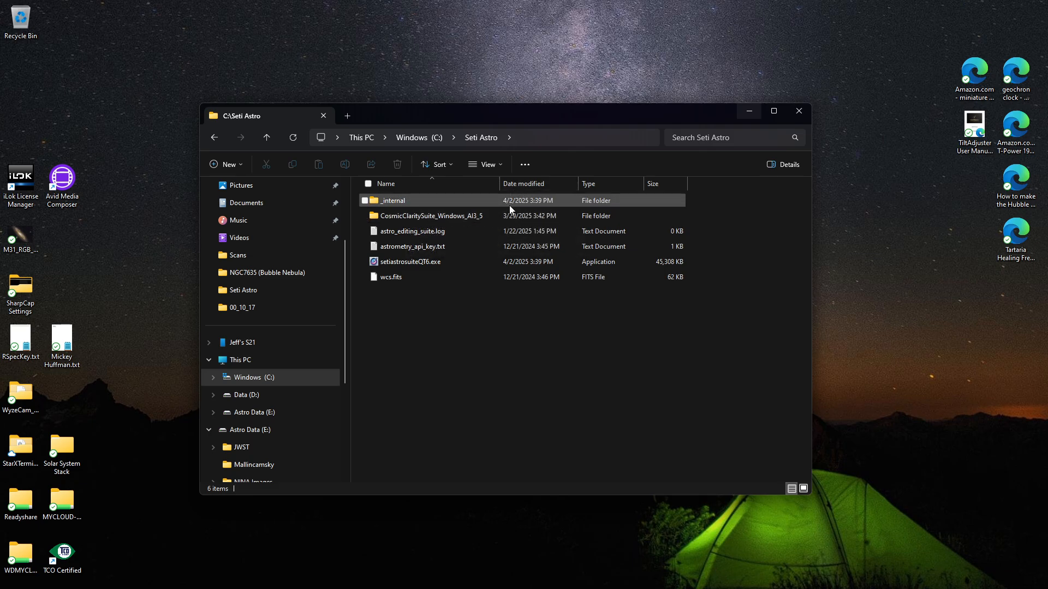
{"action": "mouse_move", "coordinate": [509, 203]}
Launch Seti Astro's Suite through the setiastrosuiteQT6 application
{"action": "mouse_move", "coordinate": [486, 587]}
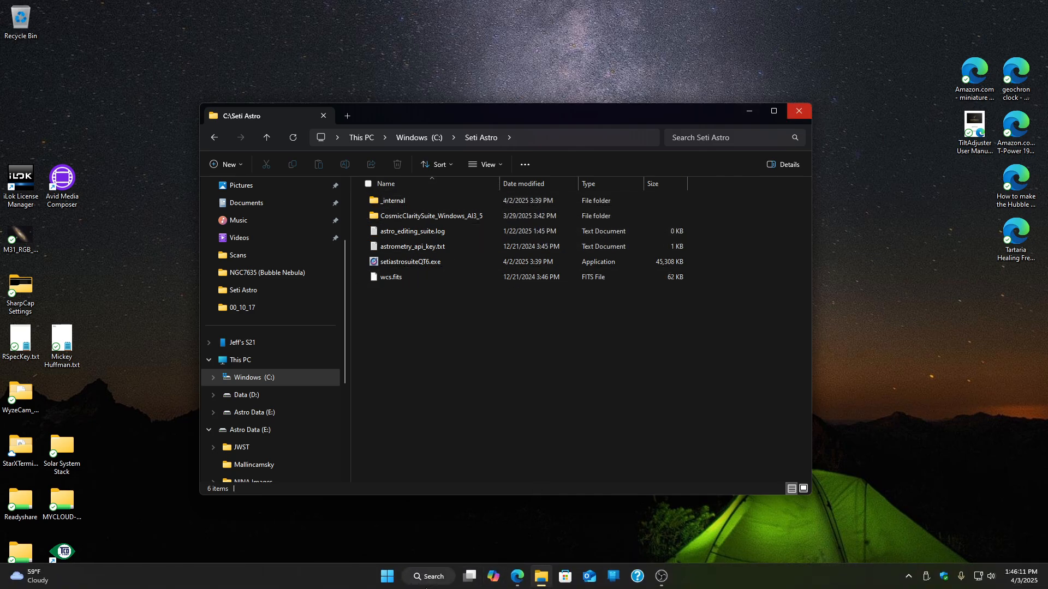
{"action": "left_click", "coordinate": [387, 577]}
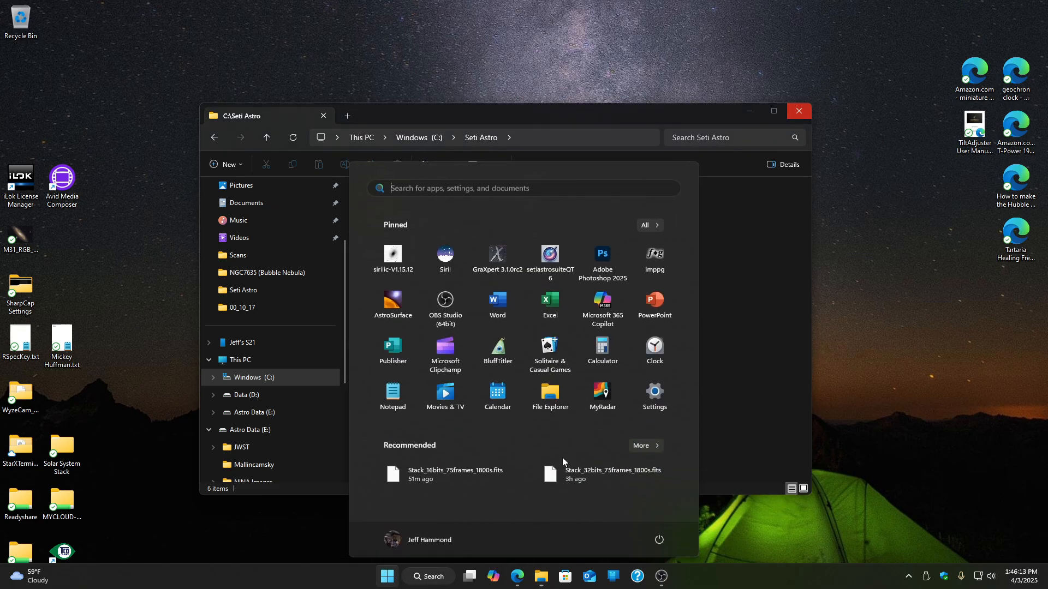
{"action": "left_click", "coordinate": [553, 253]}
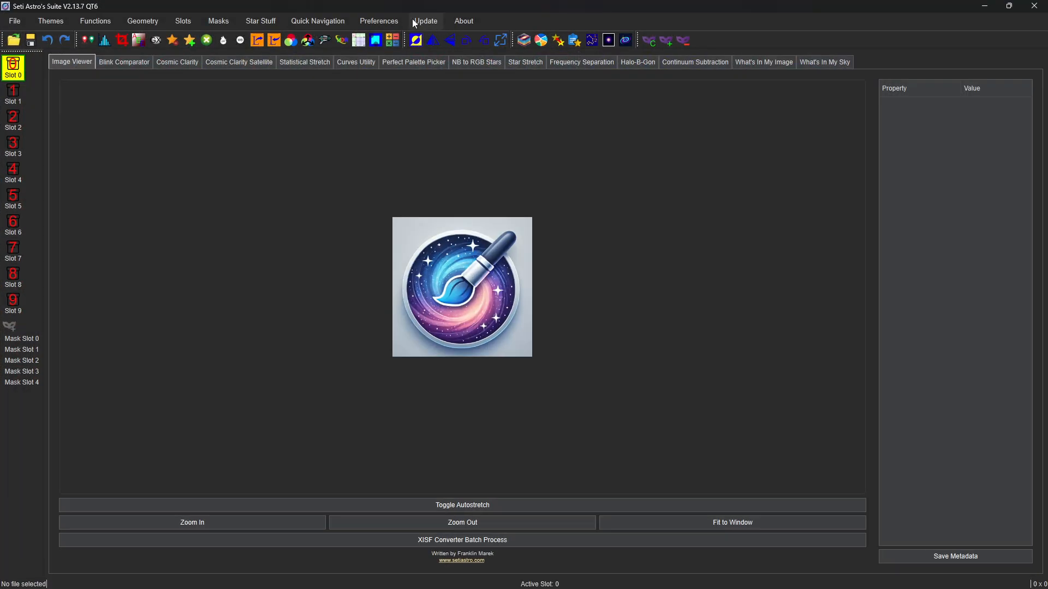
Choose CosmicClaritySuite_Windows_AI3_5 in C:\Seti Astro as the Cosmic Clarity folder in the preferences, and discard the changes
{"action": "left_click", "coordinate": [378, 21]}
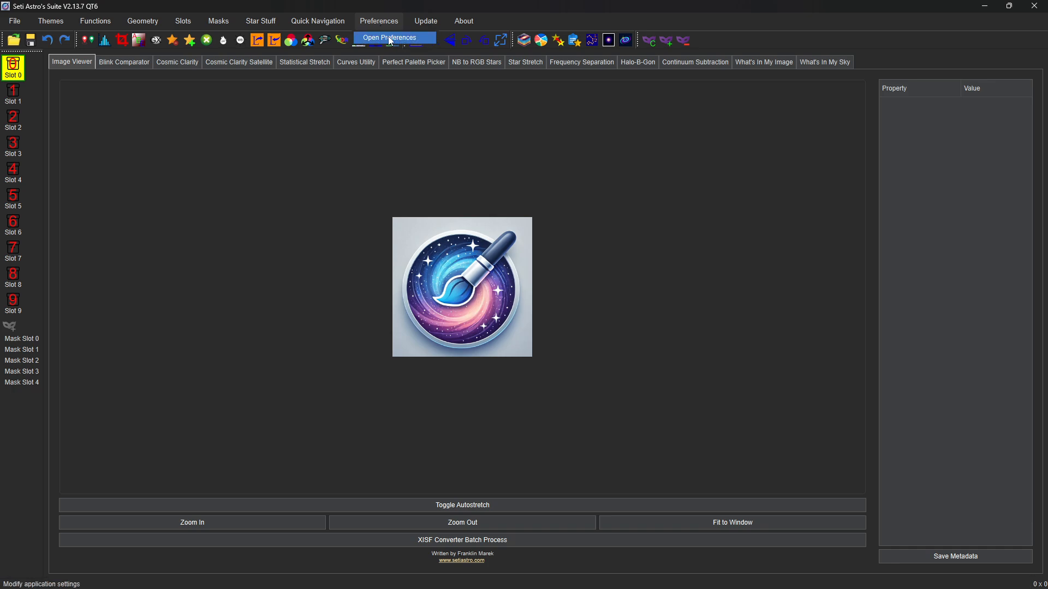
{"action": "left_click", "coordinate": [391, 39]}
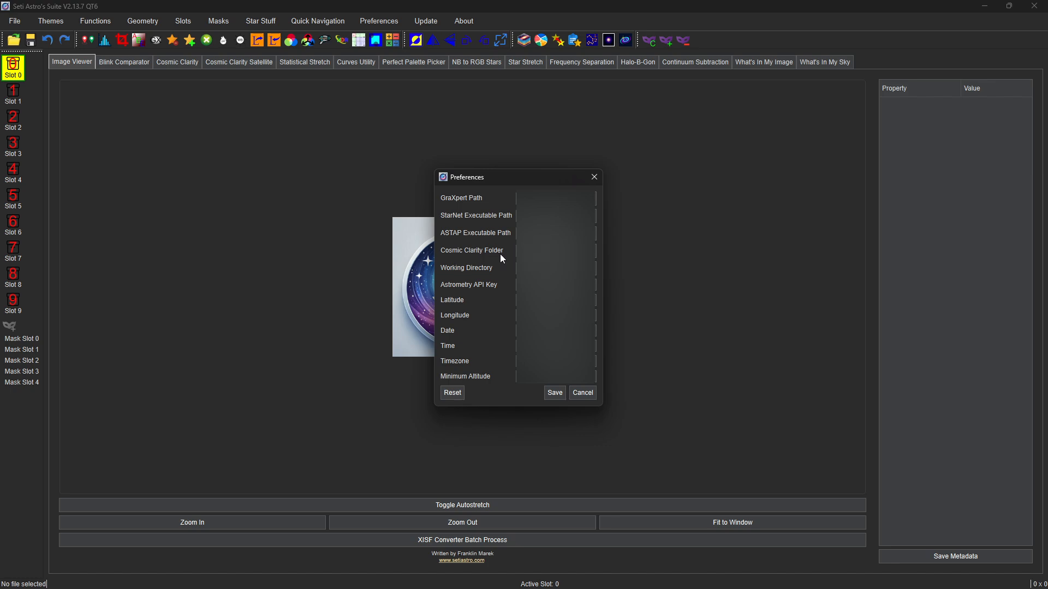
{"action": "left_click", "coordinate": [587, 250]}
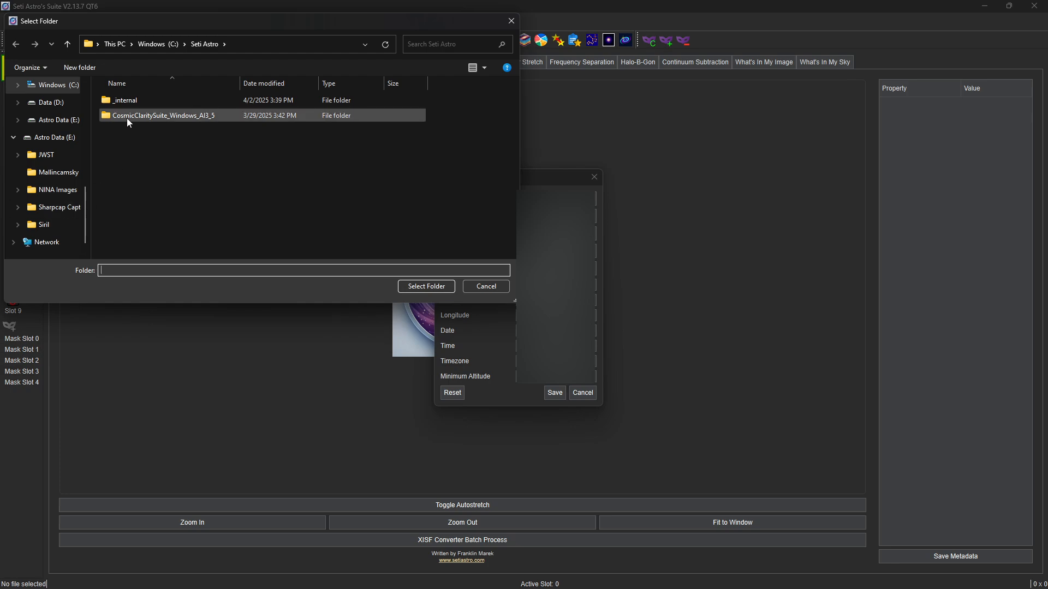
{"action": "left_click", "coordinate": [169, 117]}
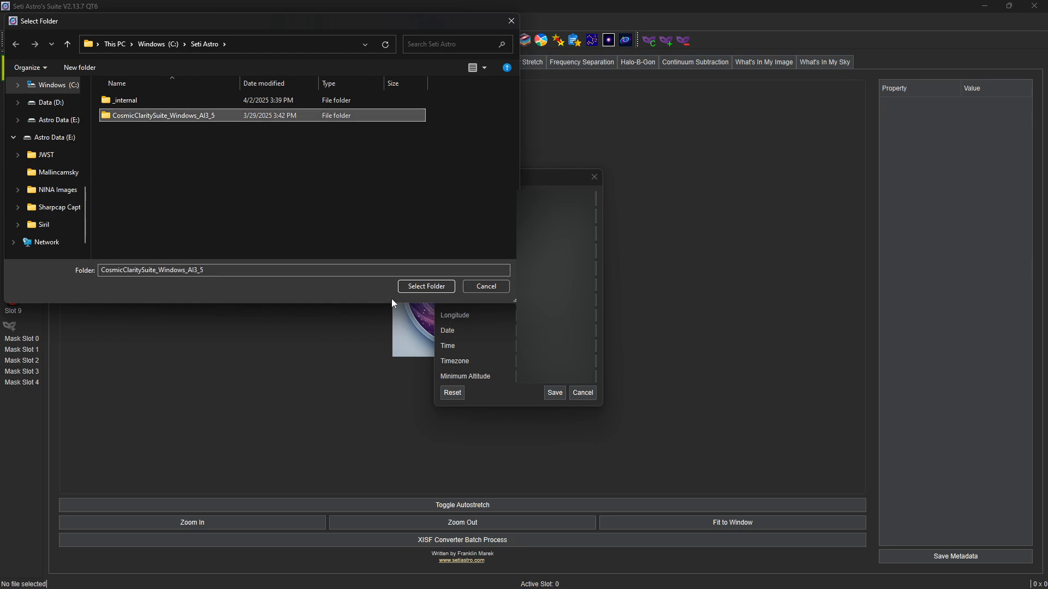
{"action": "left_click", "coordinate": [426, 286]}
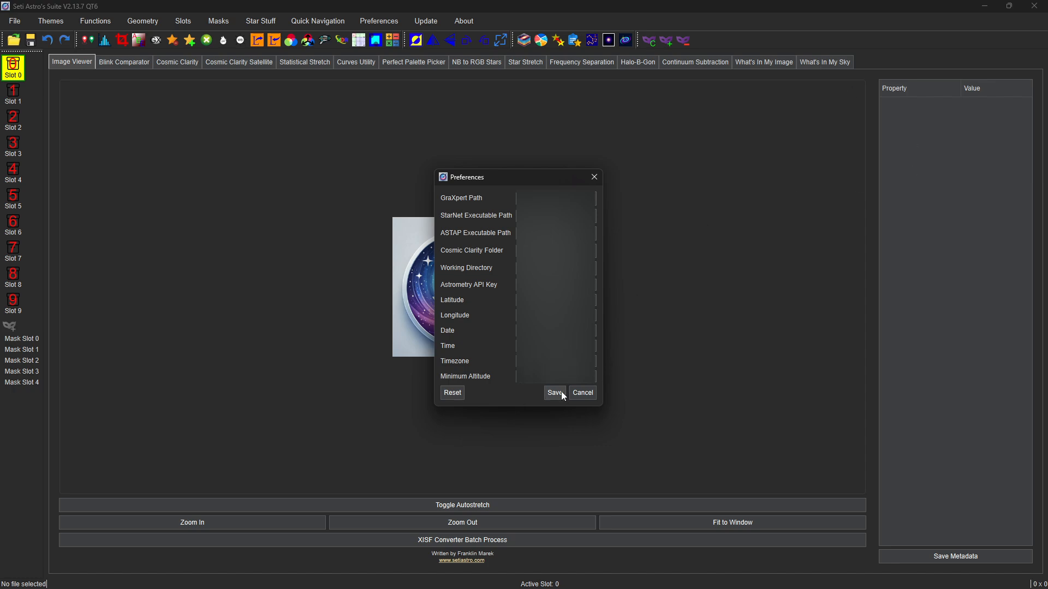
{"action": "left_click", "coordinate": [585, 394]}
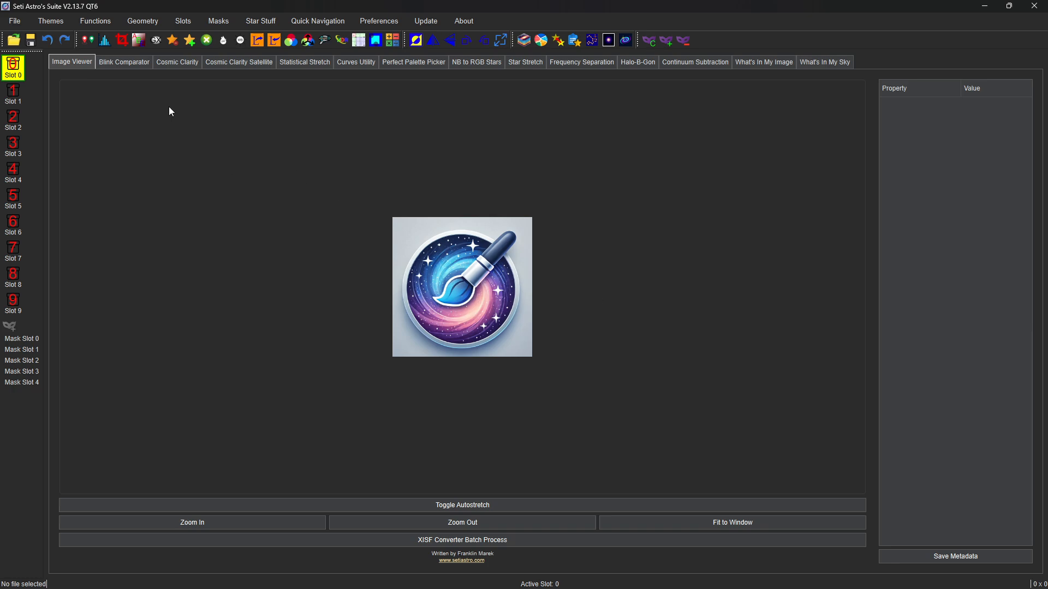
Open Stack_32bits_75frames_1800s.fits from the 2024-08-26 M27 Dumbbell Nebula captures, subfolder 00_10_17, and fit the image to the window
{"action": "left_click", "coordinate": [15, 45]}
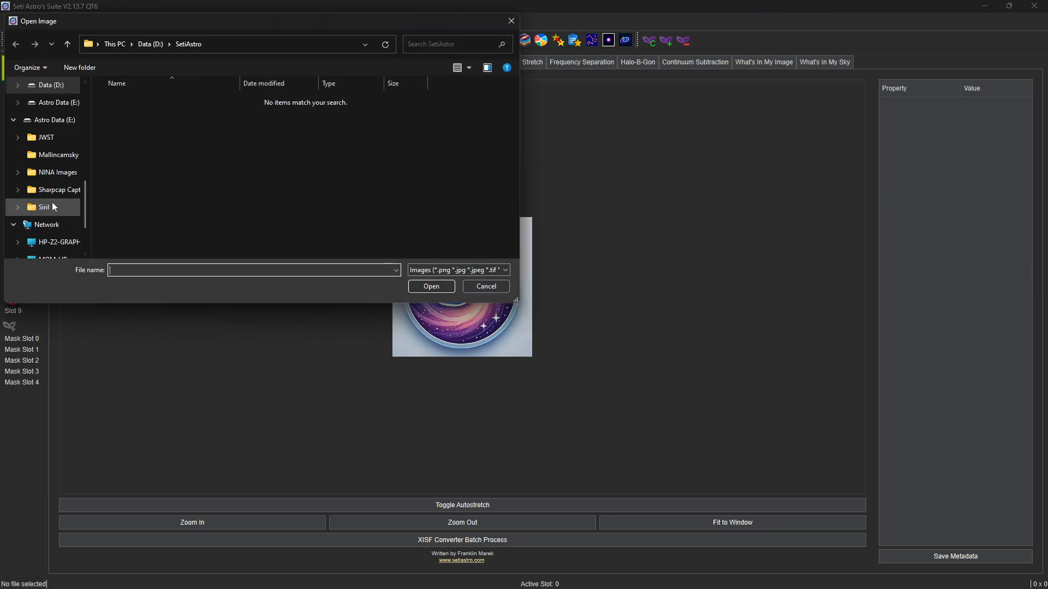
{"action": "scroll", "coordinate": [51, 202], "scroll_direction": "down", "scroll_amount": 2}
{"action": "left_click", "coordinate": [60, 119]}
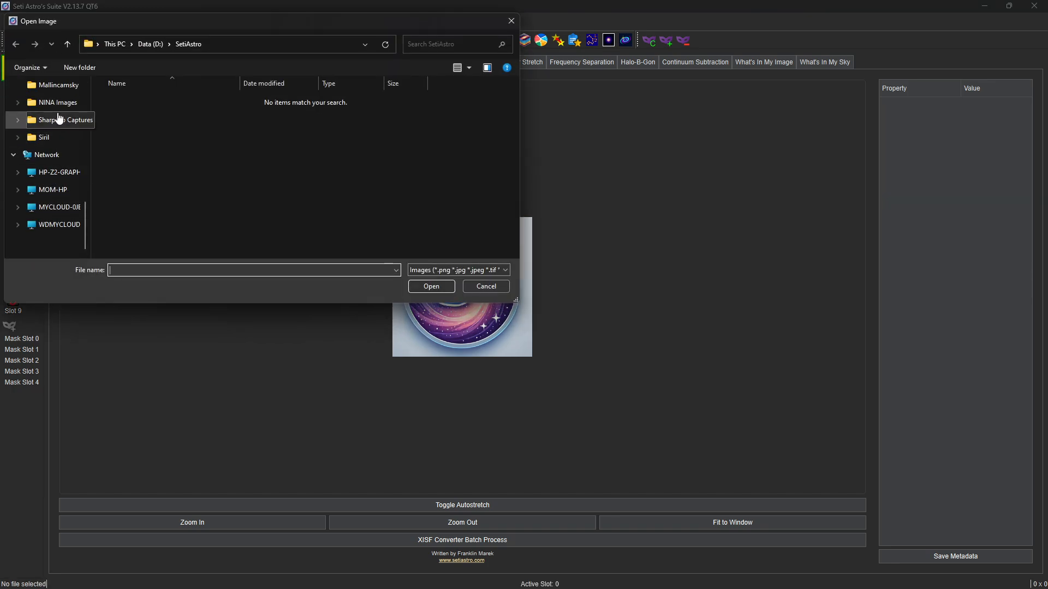
{"action": "scroll", "coordinate": [195, 189], "scroll_direction": "down", "scroll_amount": 2}
{"action": "scroll", "coordinate": [194, 187], "scroll_direction": "up", "scroll_amount": 1}
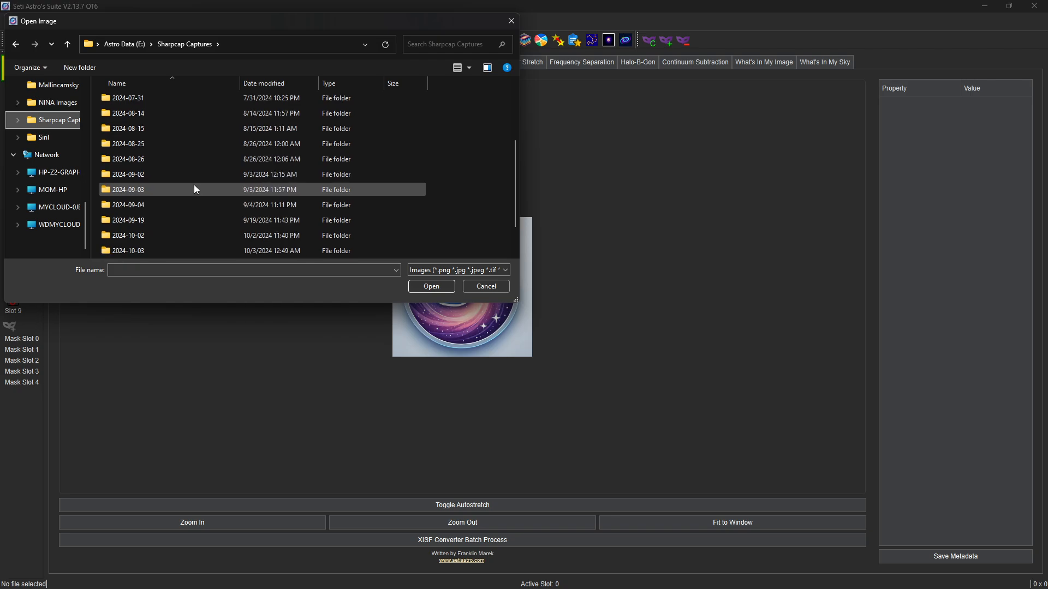
{"action": "double_click", "coordinate": [146, 161]}
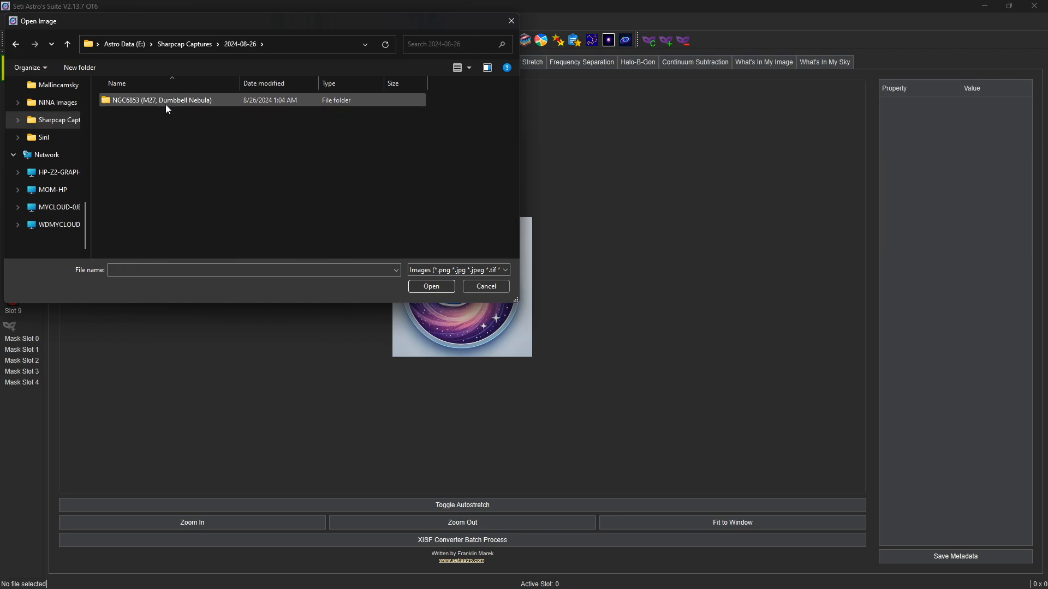
{"action": "double_click", "coordinate": [165, 101]}
{"action": "left_click", "coordinate": [144, 131]}
{"action": "double_click", "coordinate": [144, 129]}
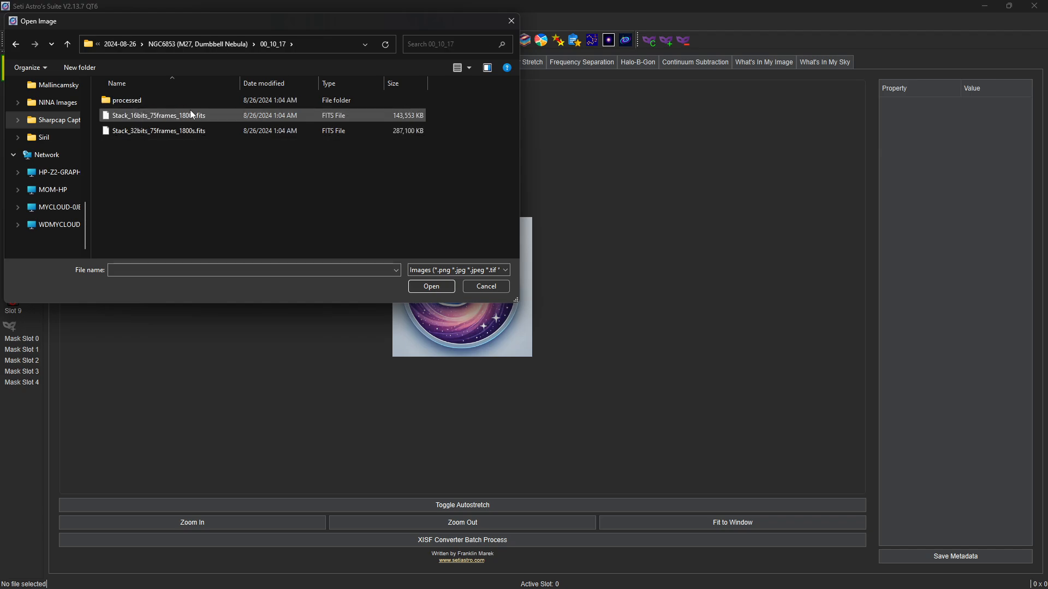
{"action": "double_click", "coordinate": [105, 132]}
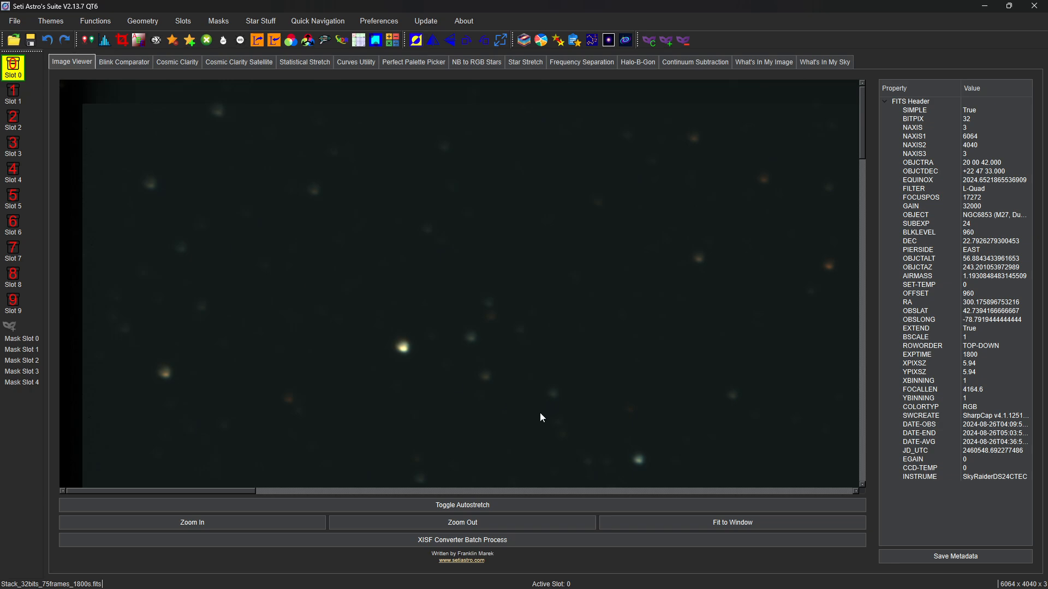
{"action": "left_click", "coordinate": [742, 523]}
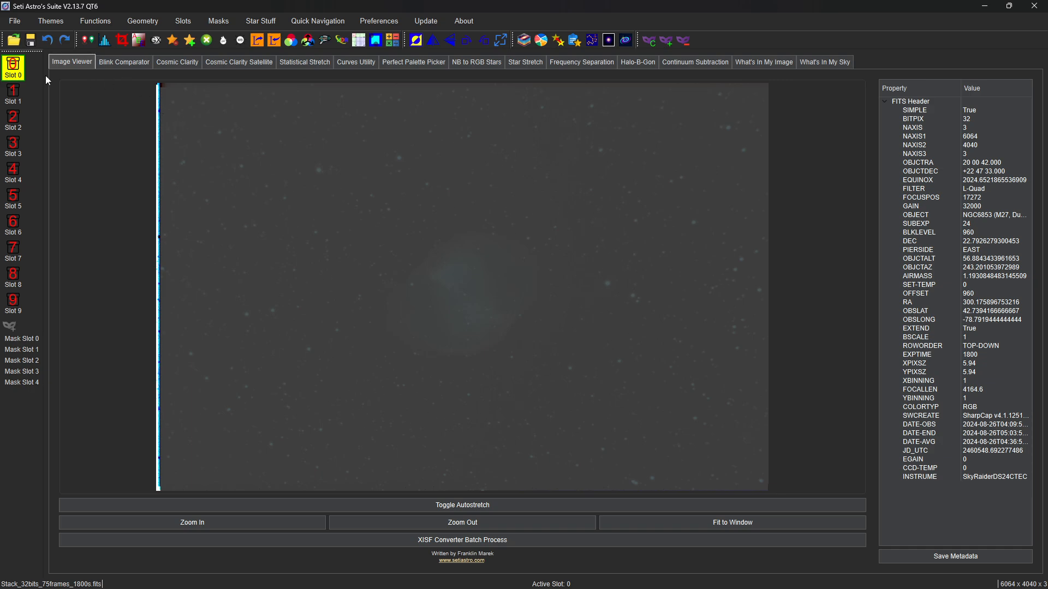
Open Stack_16bits_75frames_1800s.fits from the 2024-08-26 M27 Dumbbell Nebula captures, subfolder 00_10_17, in Slot 0 and display it with autostretch
{"action": "left_click", "coordinate": [13, 42]}
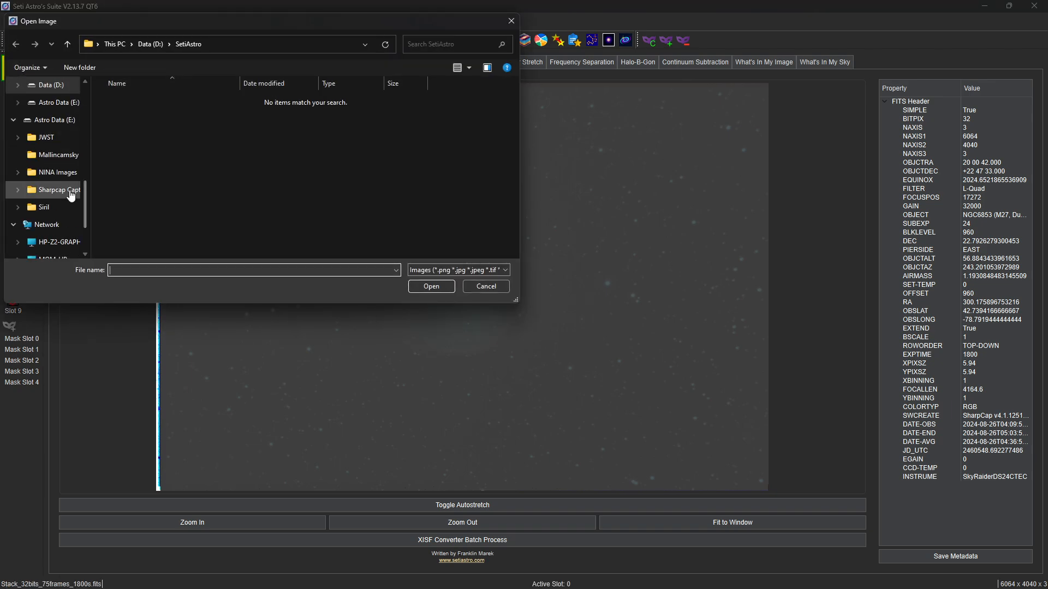
{"action": "scroll", "coordinate": [71, 195], "scroll_direction": "down", "scroll_amount": 2}
{"action": "scroll", "coordinate": [64, 226], "scroll_direction": "up", "scroll_amount": 4}
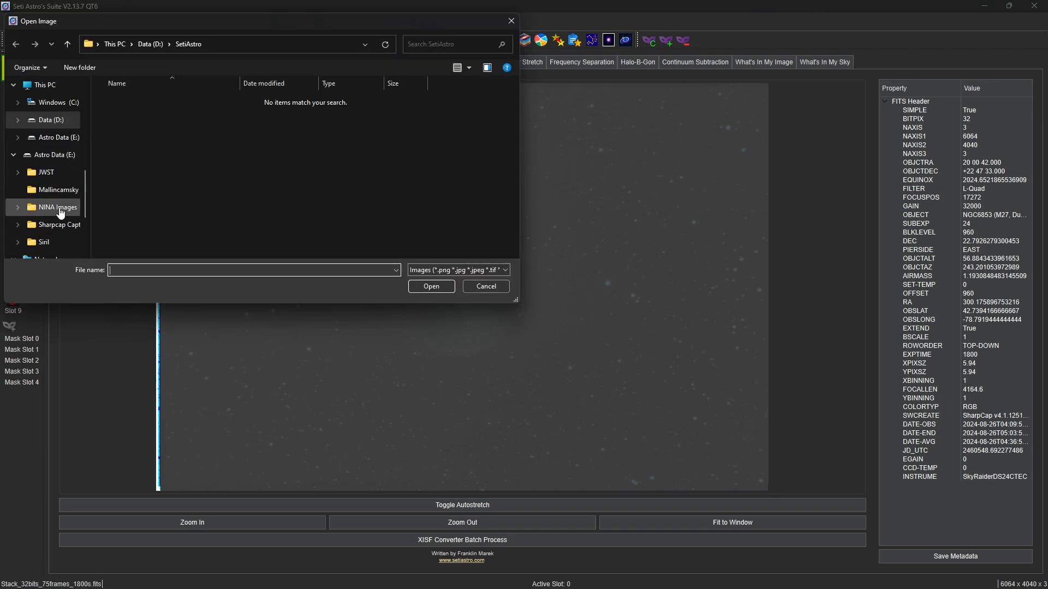
{"action": "left_click", "coordinate": [57, 224]}
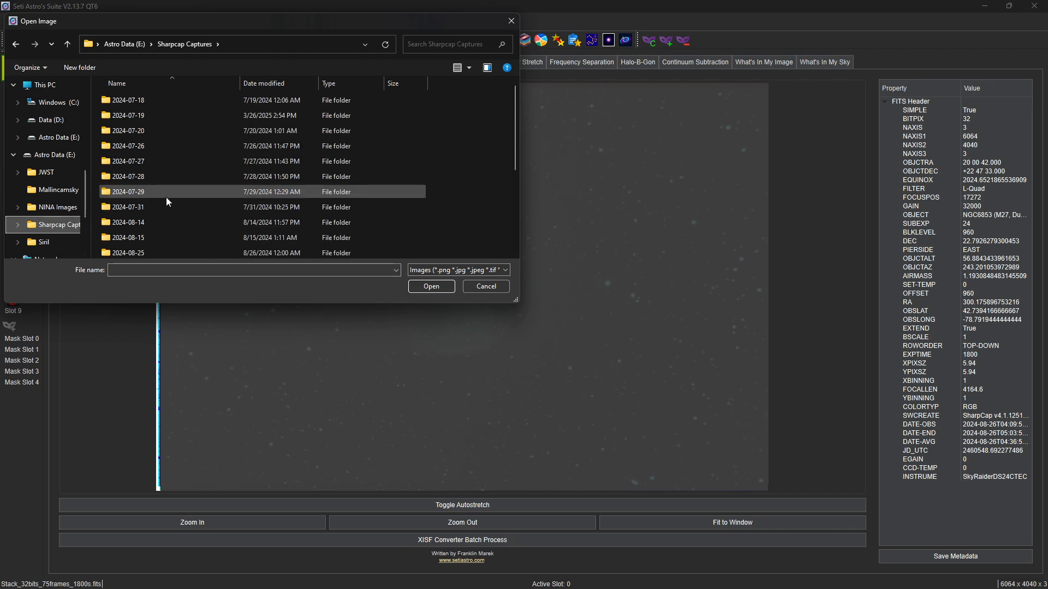
{"action": "scroll", "coordinate": [166, 198], "scroll_direction": "down", "scroll_amount": 2}
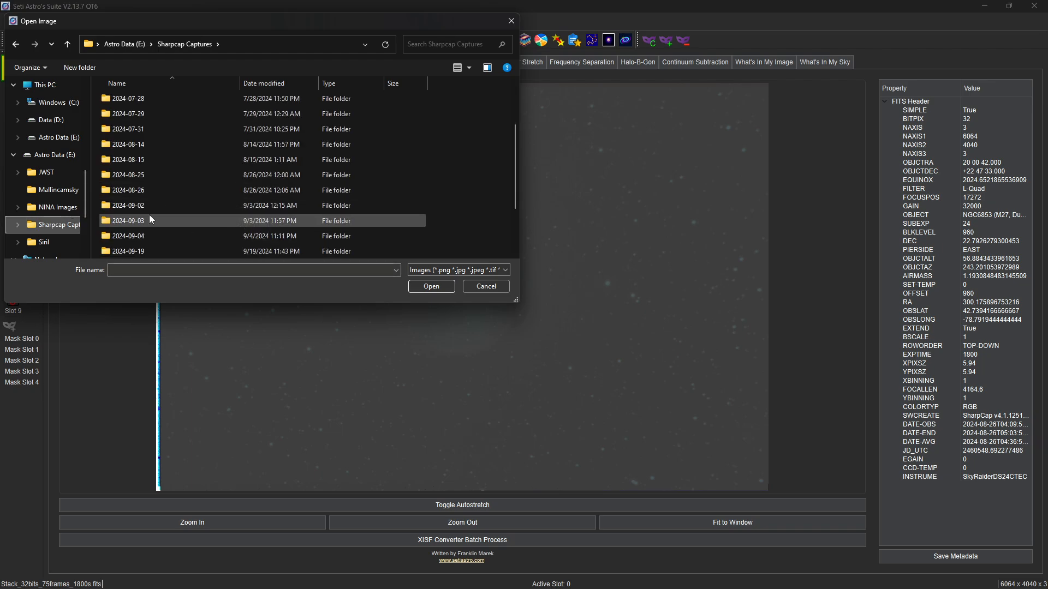
{"action": "left_click", "coordinate": [131, 189]}
{"action": "left_click", "coordinate": [430, 287]}
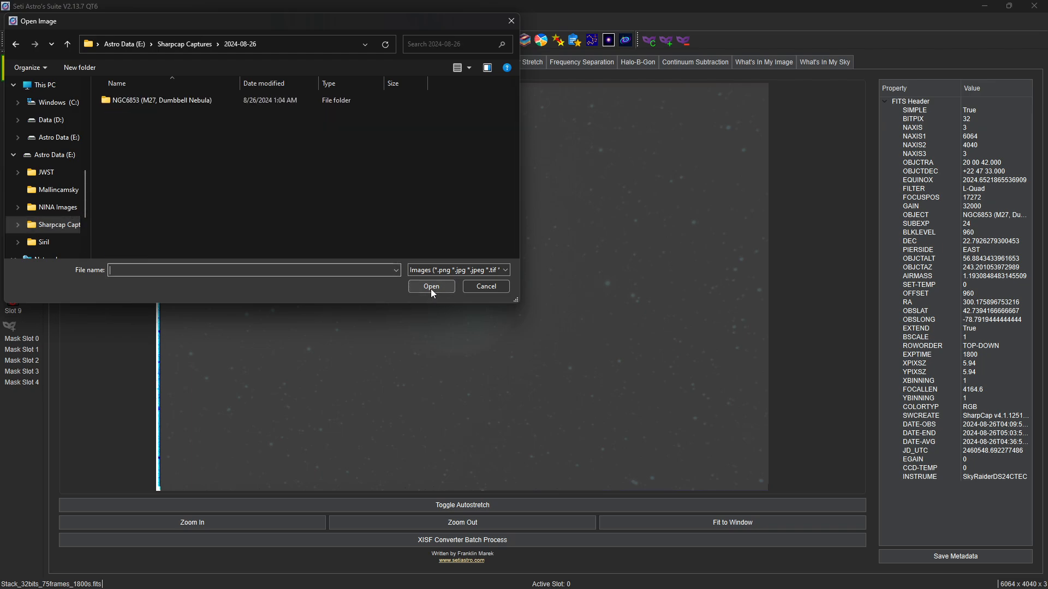
{"action": "double_click", "coordinate": [176, 100]}
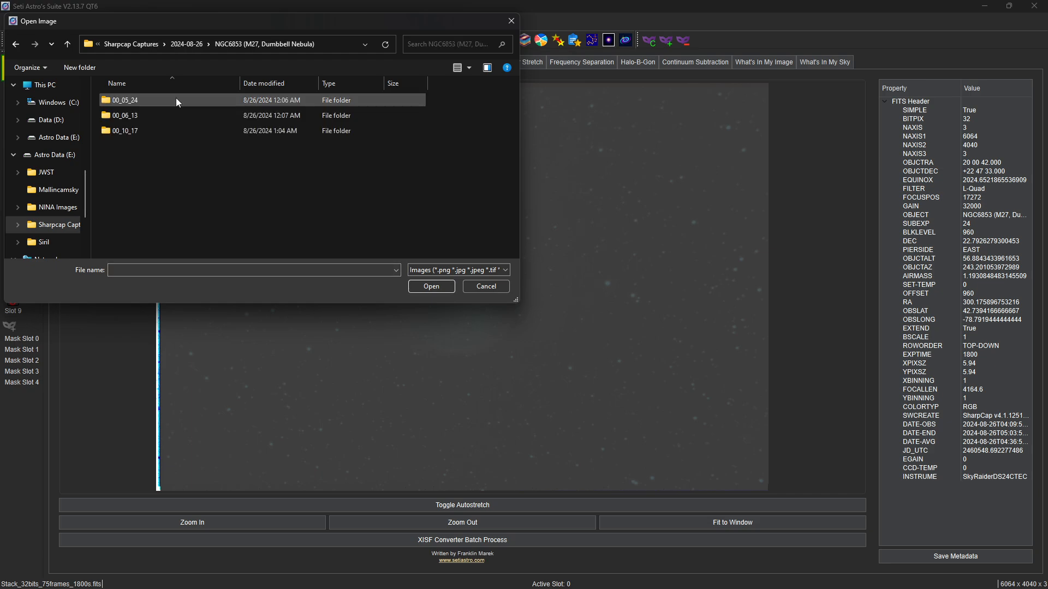
{"action": "double_click", "coordinate": [158, 132]}
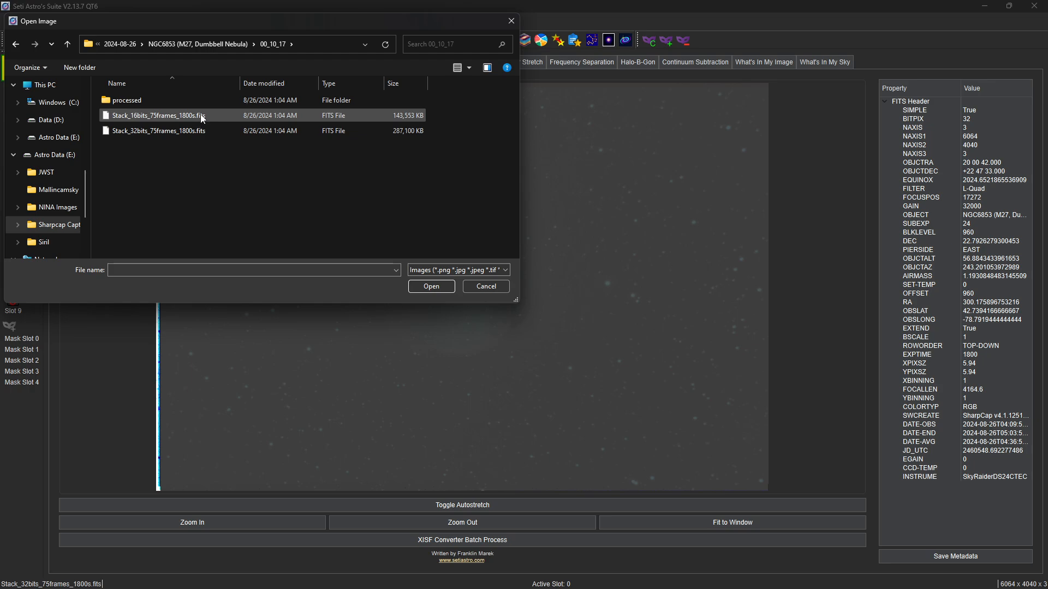
{"action": "left_click", "coordinate": [133, 116]}
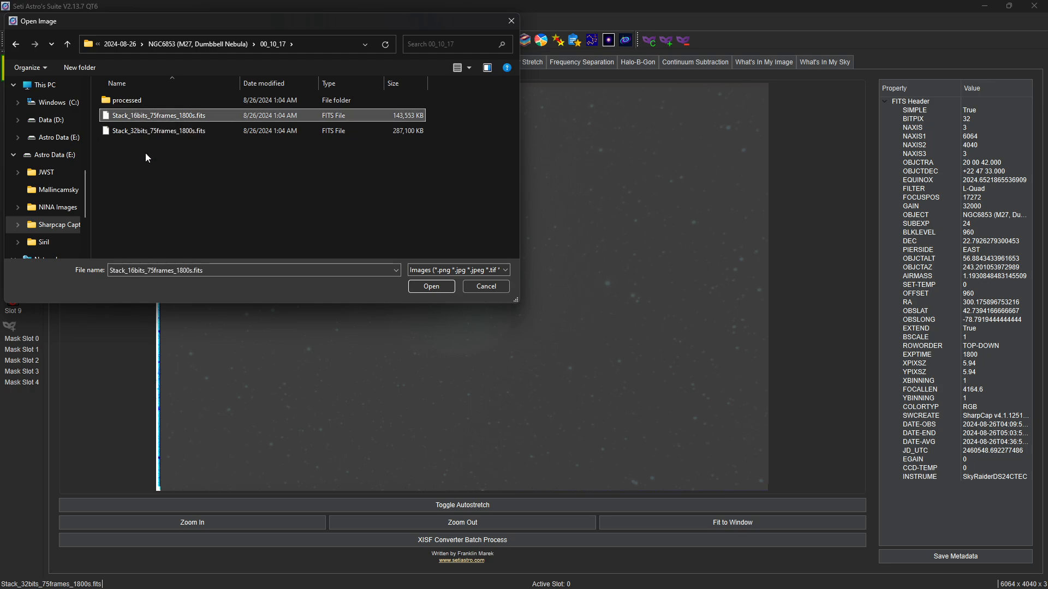
{"action": "left_click", "coordinate": [427, 283]}
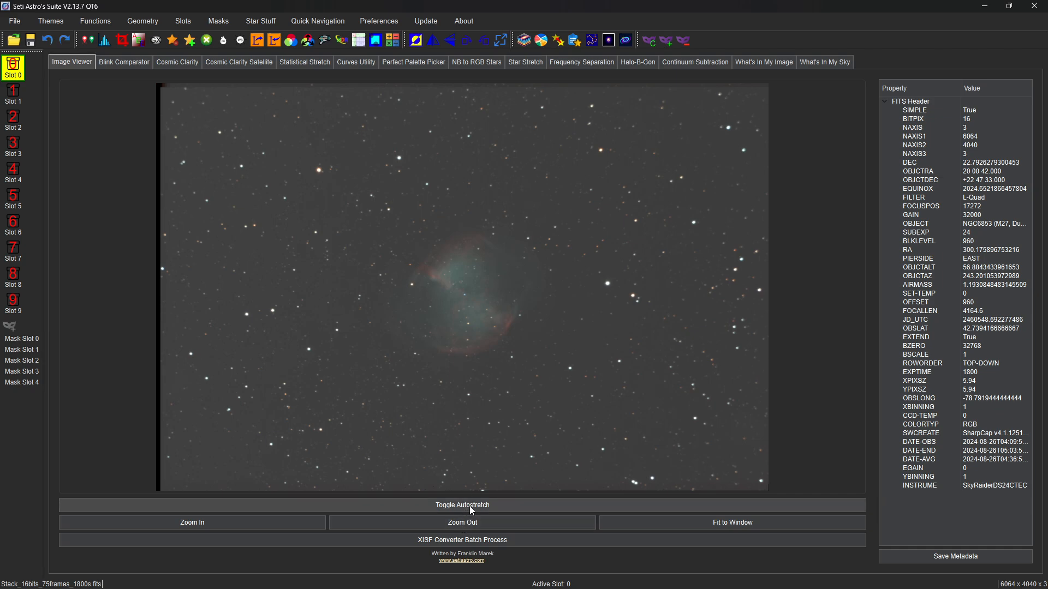
{"action": "left_click", "coordinate": [549, 494]}
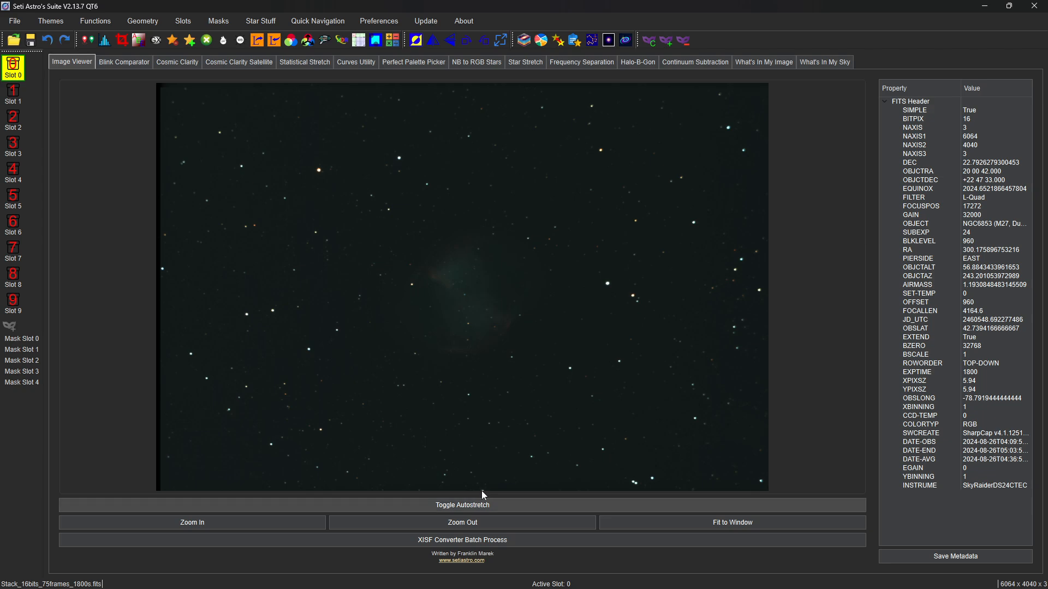
{"action": "left_click", "coordinate": [468, 503]}
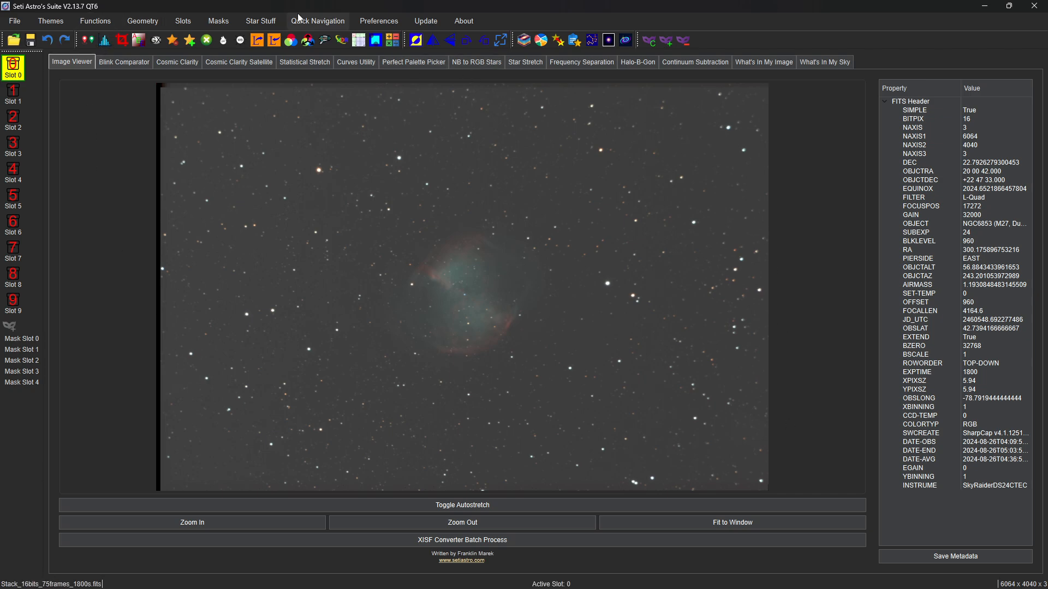
Crop the Slot 0 image around the nebula to about 4667 x 3384 pixels, excluding the dark stacking borders
{"action": "left_click", "coordinate": [122, 40]}
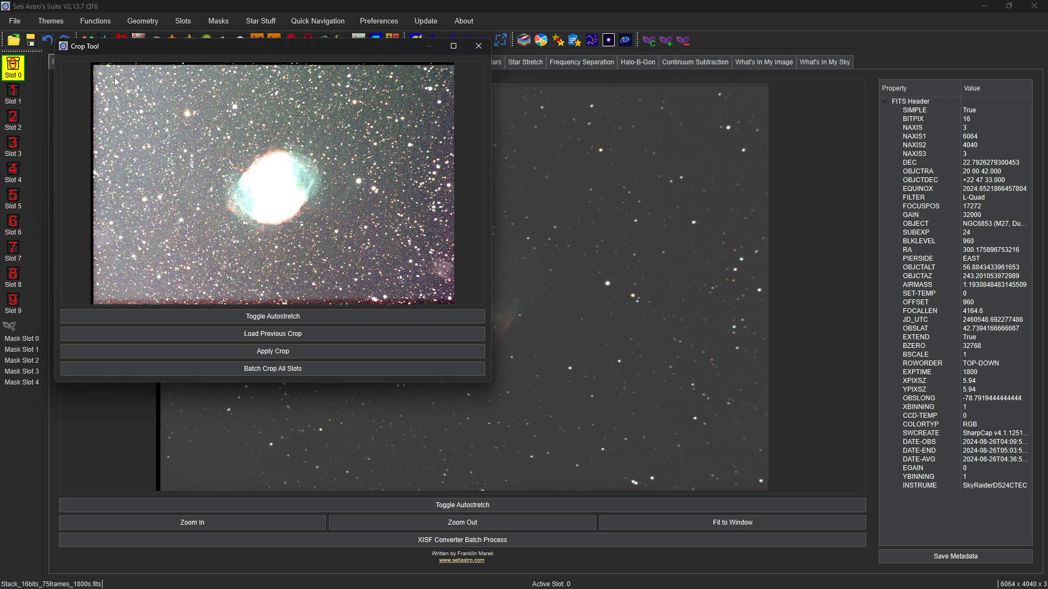
{"action": "left_click_drag", "start_coordinate": [142, 86], "coordinate": [423, 290]}
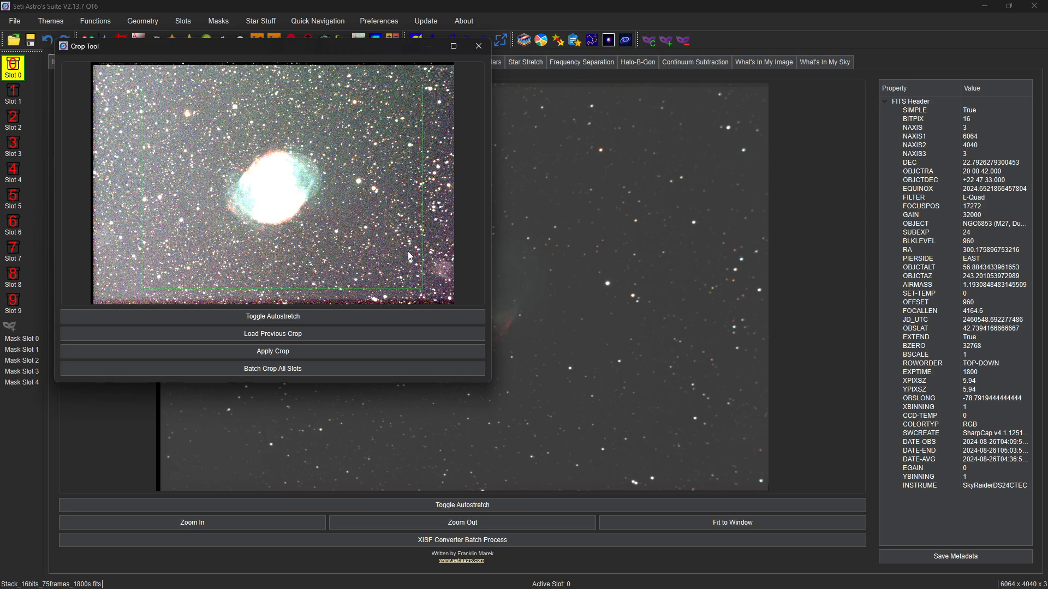
{"action": "left_click", "coordinate": [302, 346]}
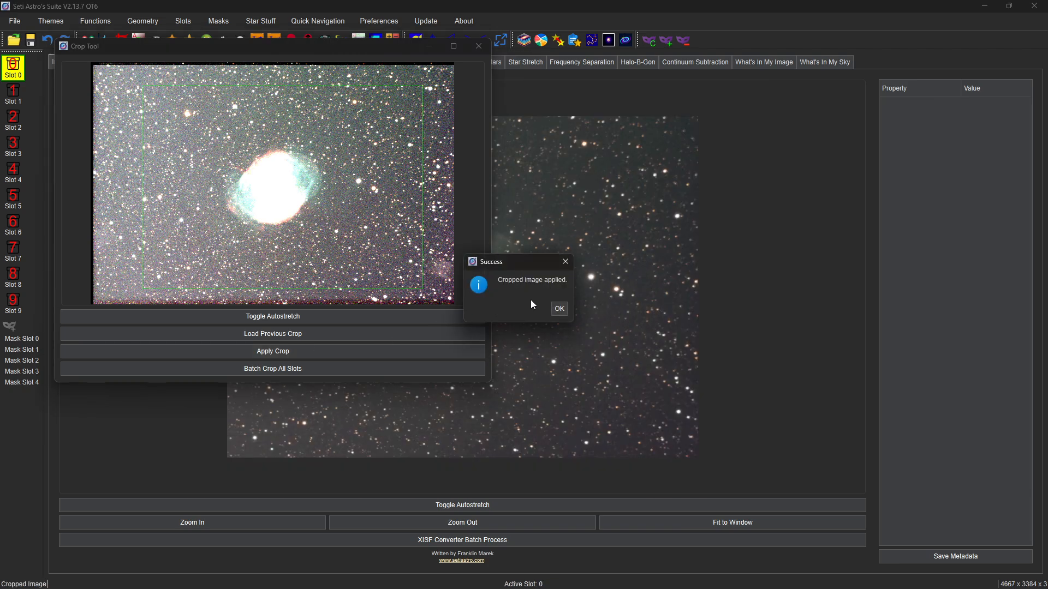
{"action": "left_click", "coordinate": [557, 308]}
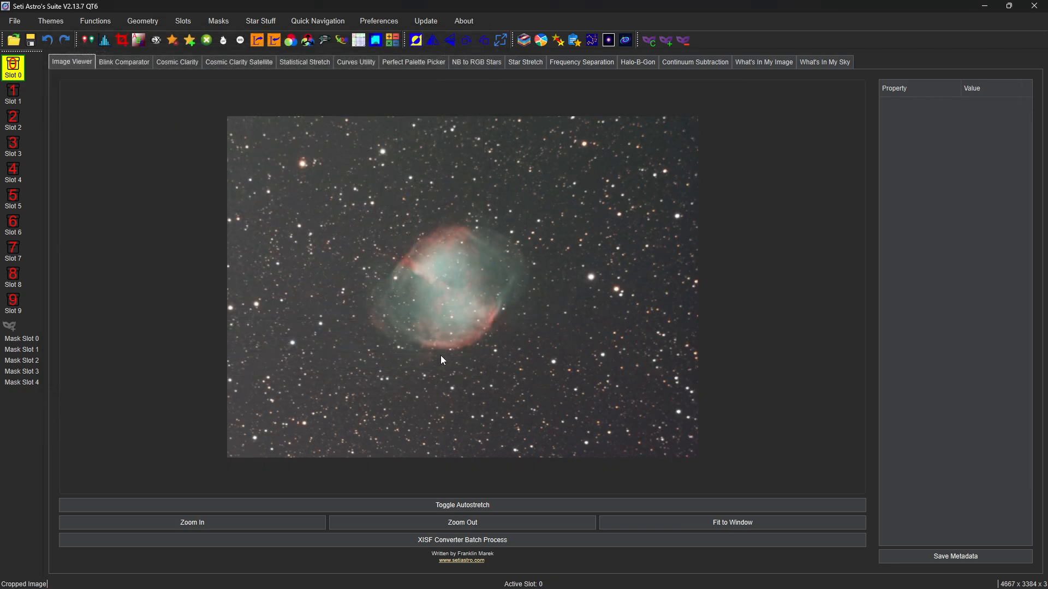
Examine the nebula, the stars and the background at close range across the cropped image
{"action": "scroll", "coordinate": [285, 230], "scroll_direction": "up", "scroll_amount": 1}
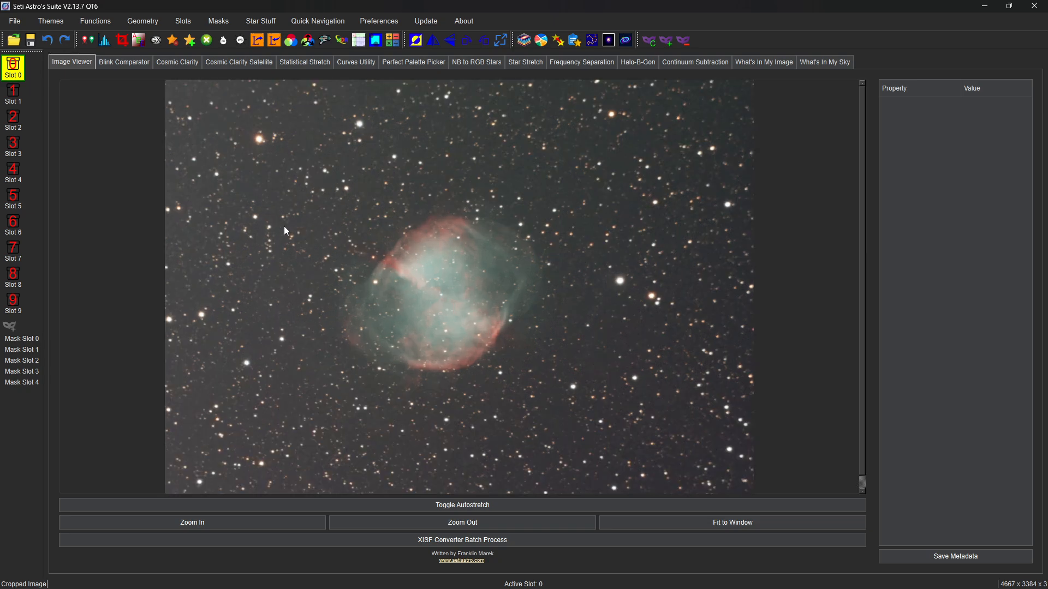
{"action": "scroll", "coordinate": [284, 226], "scroll_direction": "up", "scroll_amount": 3}
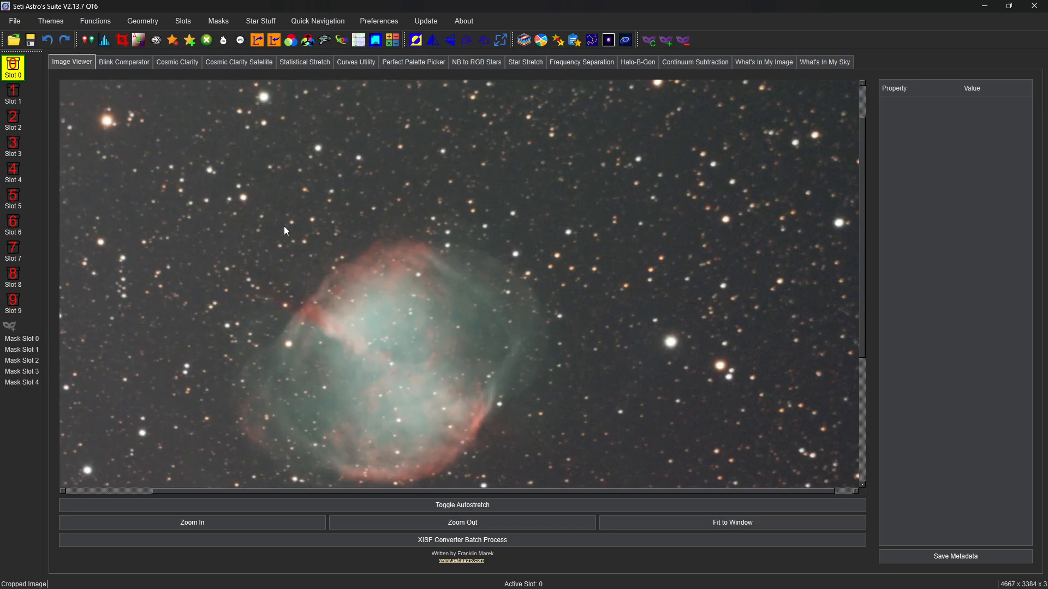
{"action": "left_click_drag", "start_coordinate": [182, 205], "coordinate": [635, 291]}
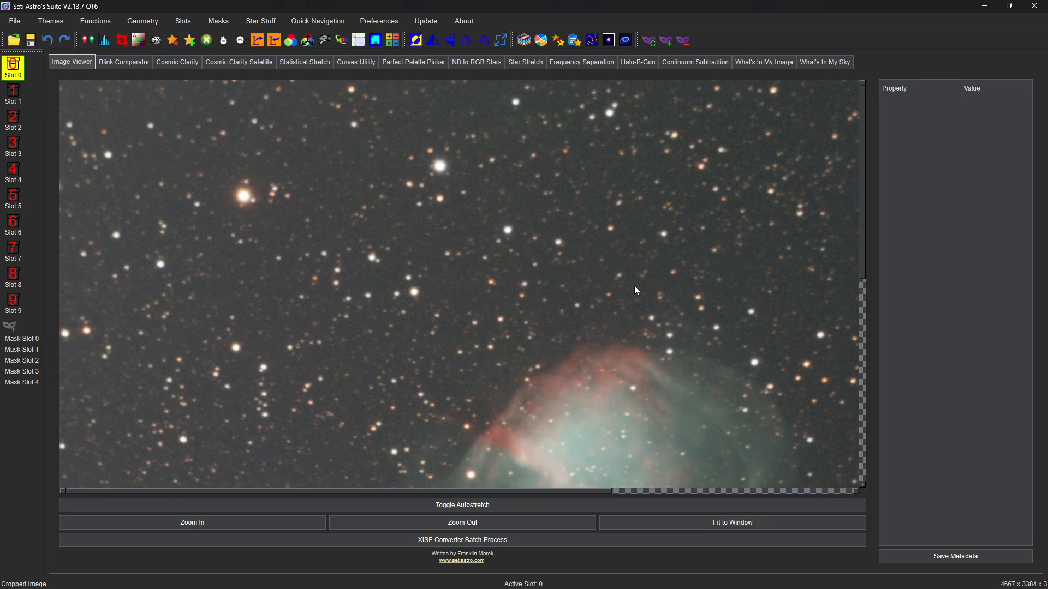
{"action": "left_click_drag", "start_coordinate": [627, 244], "coordinate": [291, 300]}
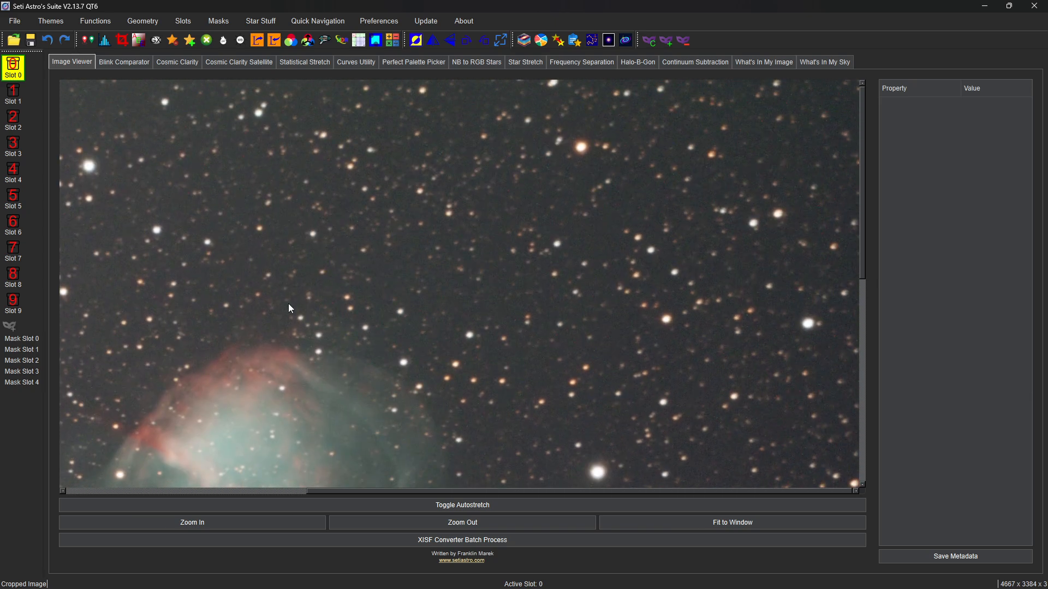
{"action": "left_click_drag", "start_coordinate": [657, 381], "coordinate": [694, 178]}
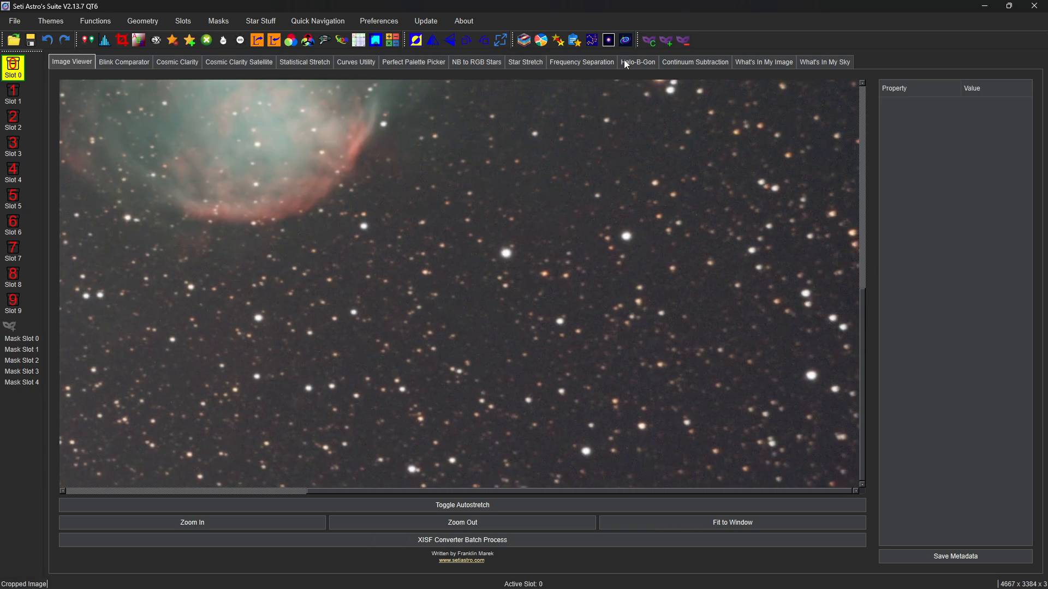
{"action": "left_click_drag", "start_coordinate": [607, 308], "coordinate": [789, 298]}
{"action": "left_click_drag", "start_coordinate": [479, 380], "coordinate": [546, 366]}
{"action": "left_click_drag", "start_coordinate": [253, 305], "coordinate": [284, 459]}
{"action": "left_click_drag", "start_coordinate": [295, 329], "coordinate": [297, 346]}
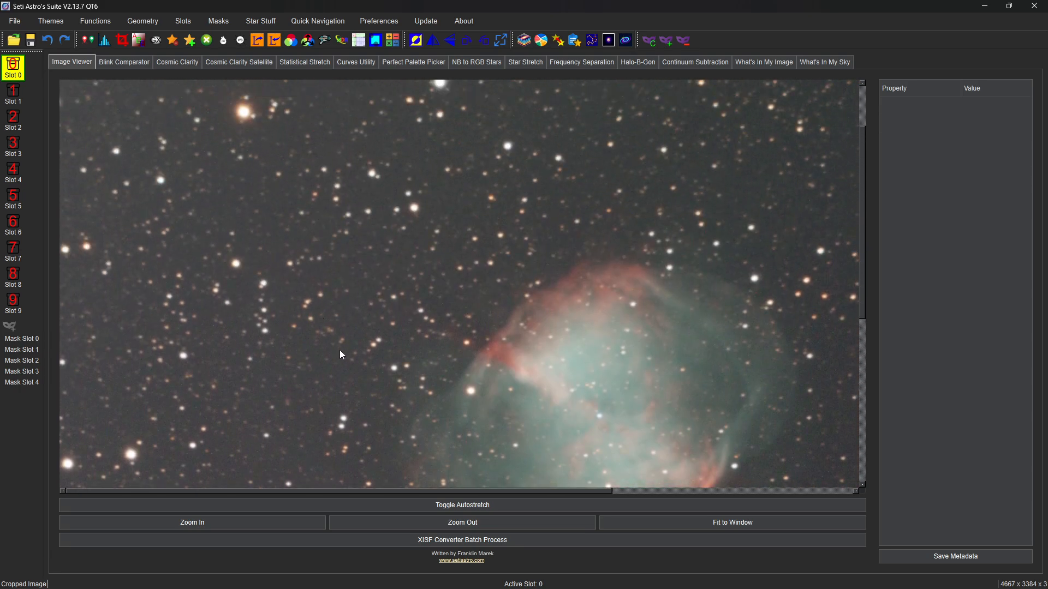
{"action": "scroll", "coordinate": [385, 325], "scroll_direction": "down", "scroll_amount": 4}
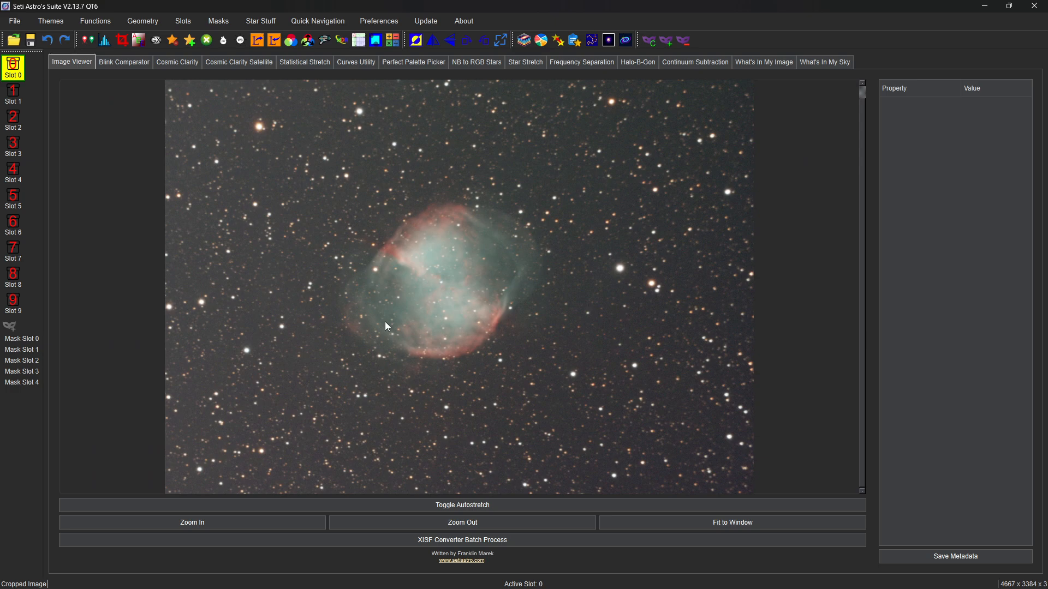
{"action": "scroll", "coordinate": [385, 326], "scroll_direction": "down", "scroll_amount": 1}
{"action": "scroll", "coordinate": [386, 326], "scroll_direction": "up", "scroll_amount": 1}
Examine the cropped image's histogram, close it, and turn off the autostretch display
{"action": "left_click", "coordinate": [105, 43]}
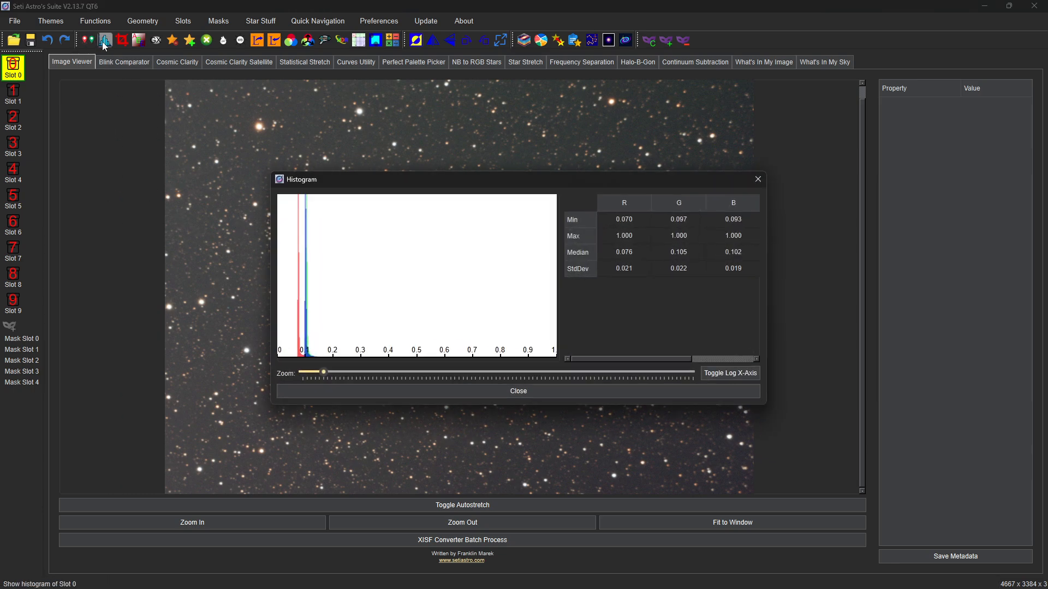
{"action": "left_click_drag", "start_coordinate": [424, 181], "coordinate": [204, 91]}
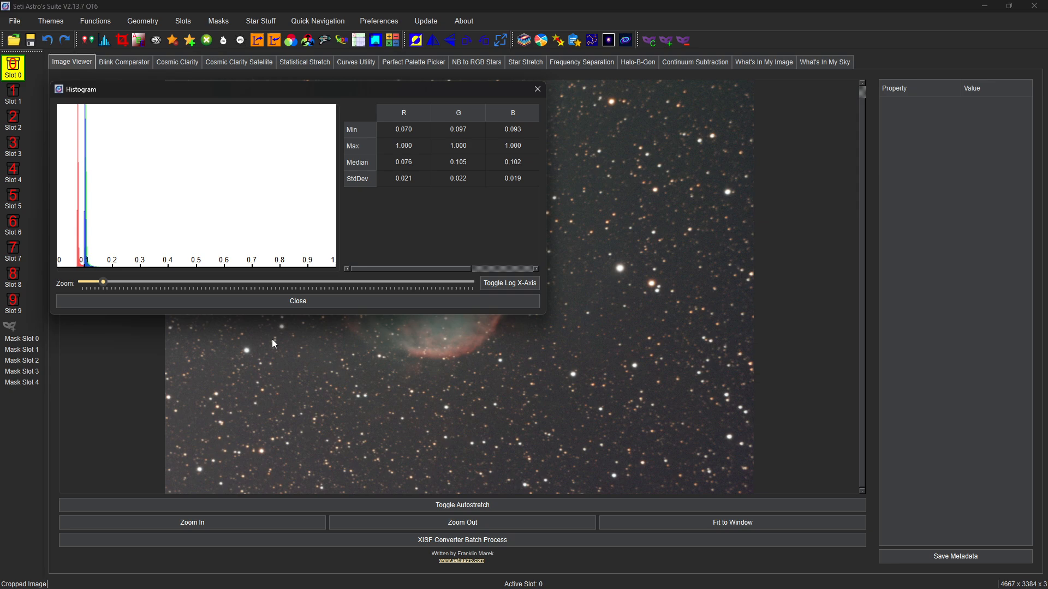
{"action": "left_click", "coordinate": [537, 90]}
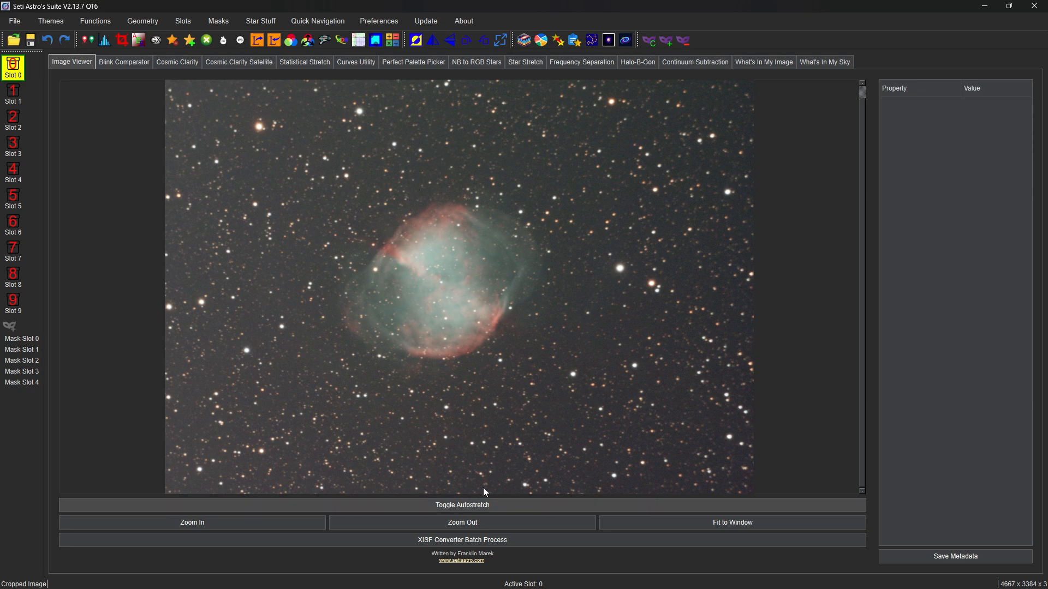
{"action": "left_click", "coordinate": [483, 504]}
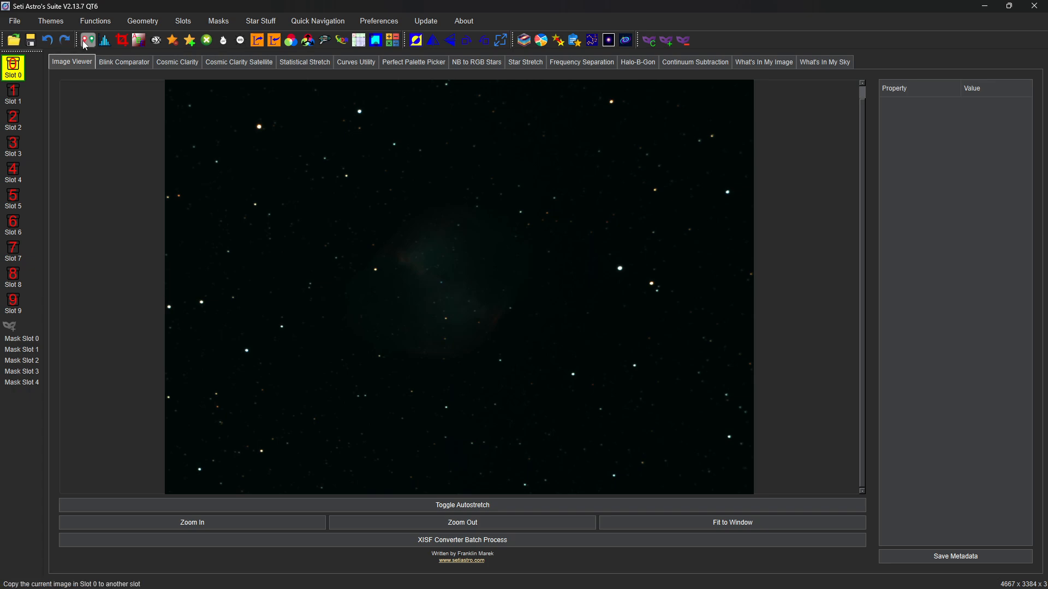
Open the uncropped Stack_16bits_75frames_1800s.fits from the same 00_10_17 subfolder into Slot 9 and show the whole frame
{"action": "left_click", "coordinate": [18, 305]}
{"action": "left_click", "coordinate": [14, 39]}
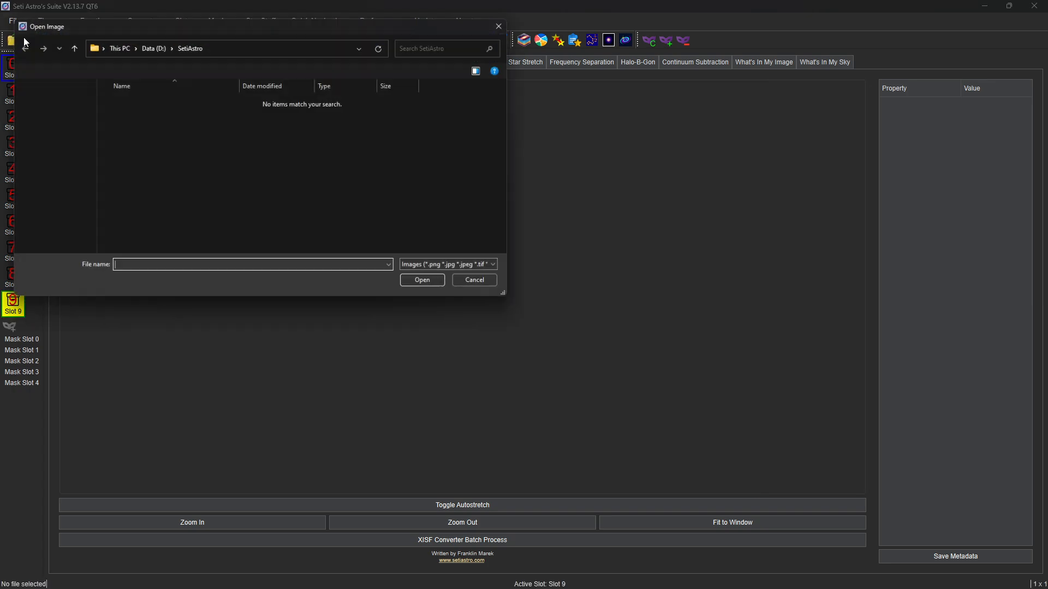
{"action": "scroll", "coordinate": [64, 240], "scroll_direction": "down", "scroll_amount": 1}
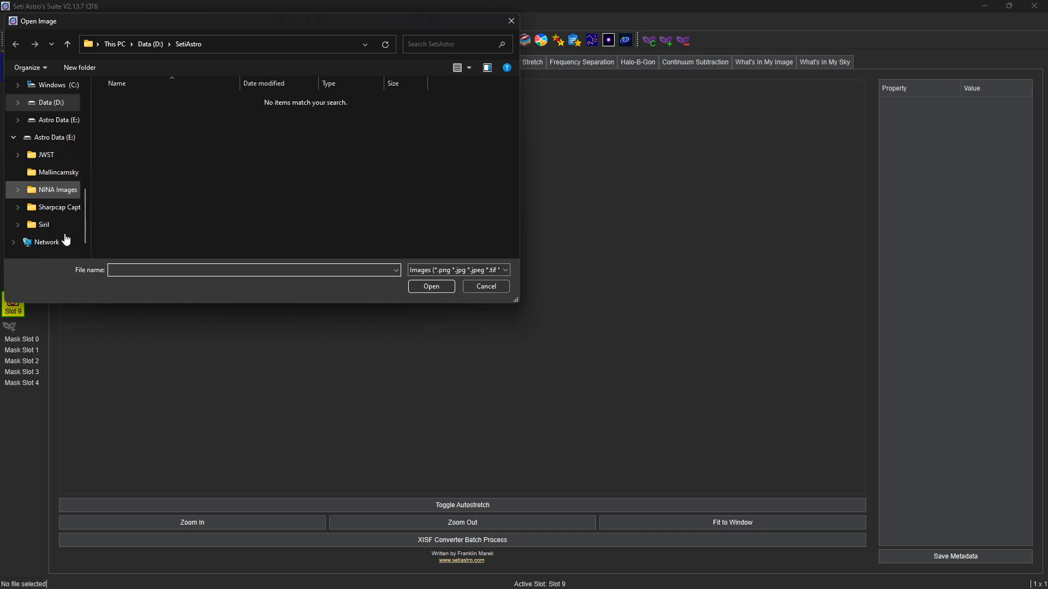
{"action": "left_click", "coordinate": [58, 208]}
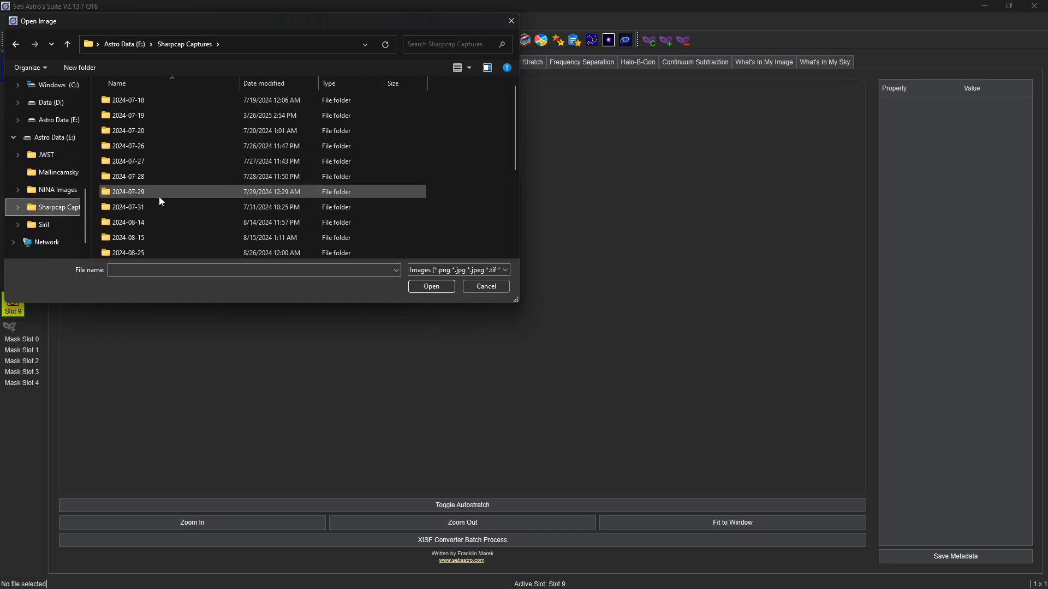
{"action": "scroll", "coordinate": [152, 229], "scroll_direction": "down", "scroll_amount": 1}
{"action": "left_click", "coordinate": [152, 230]}
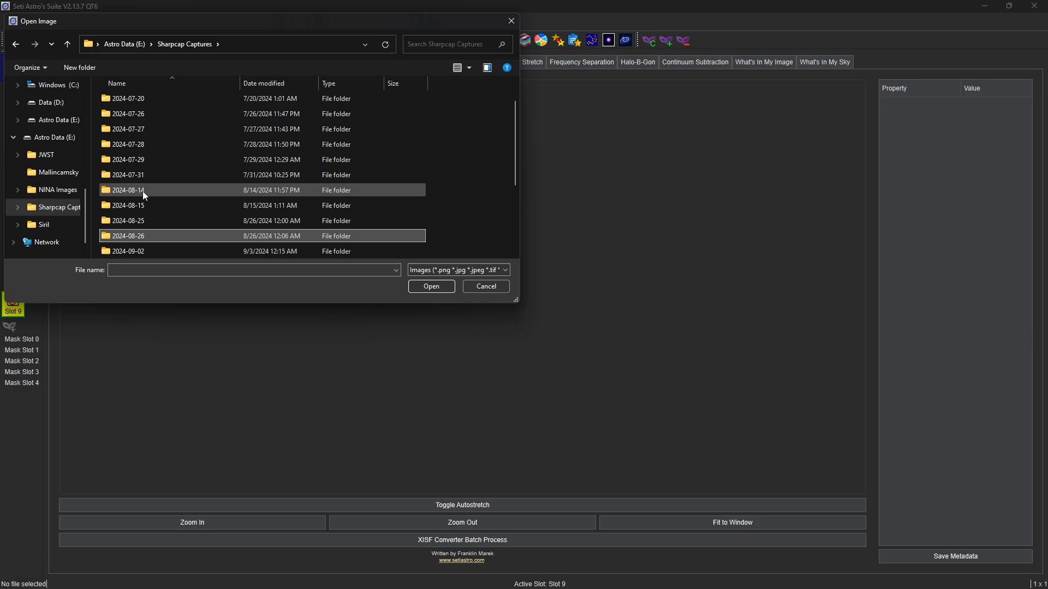
{"action": "double_click", "coordinate": [143, 237]}
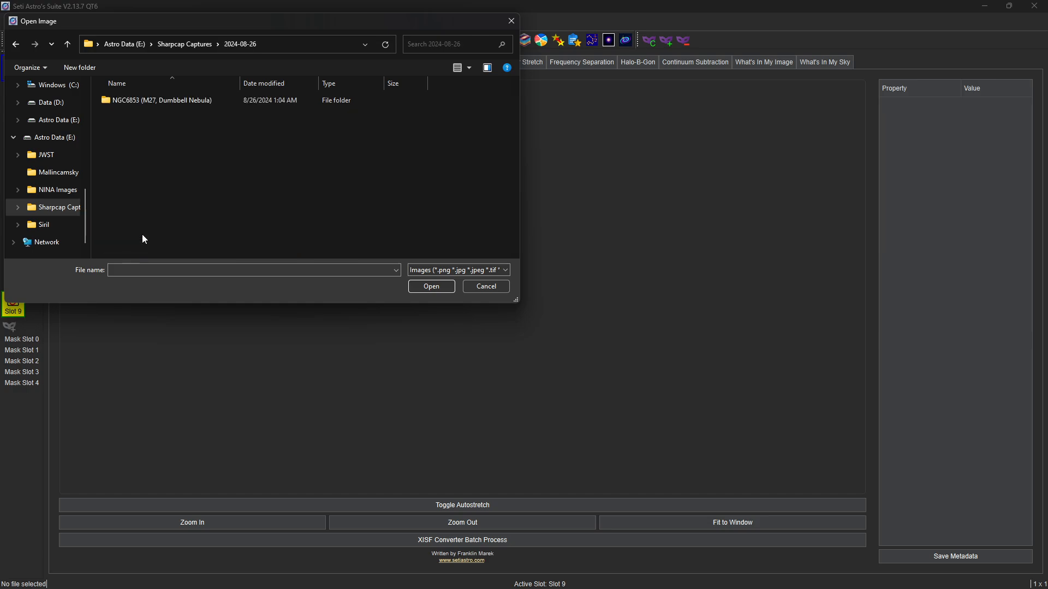
{"action": "double_click", "coordinate": [129, 99]}
{"action": "double_click", "coordinate": [129, 133]}
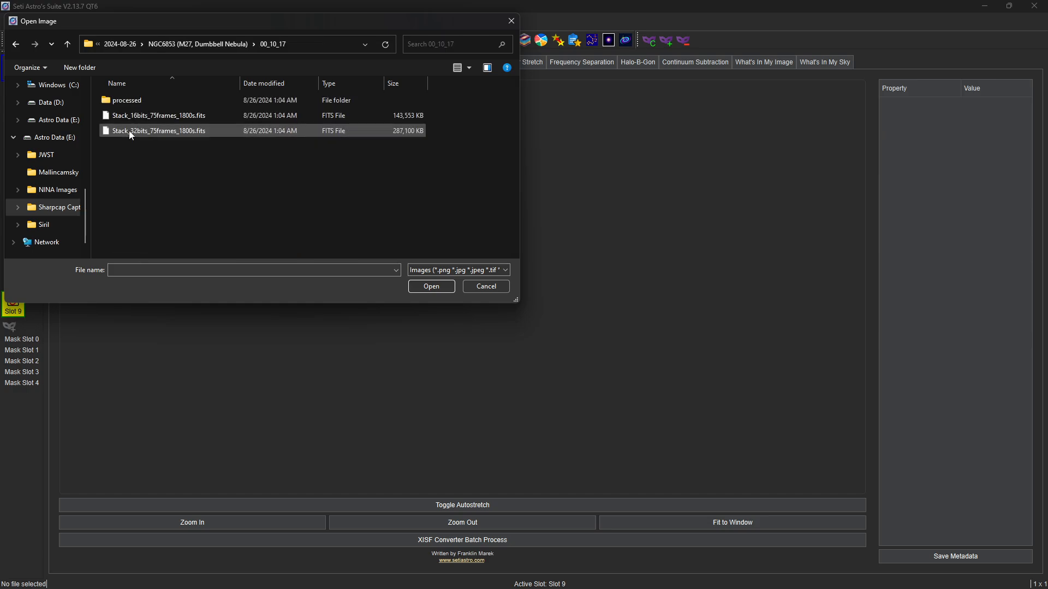
{"action": "double_click", "coordinate": [154, 115]}
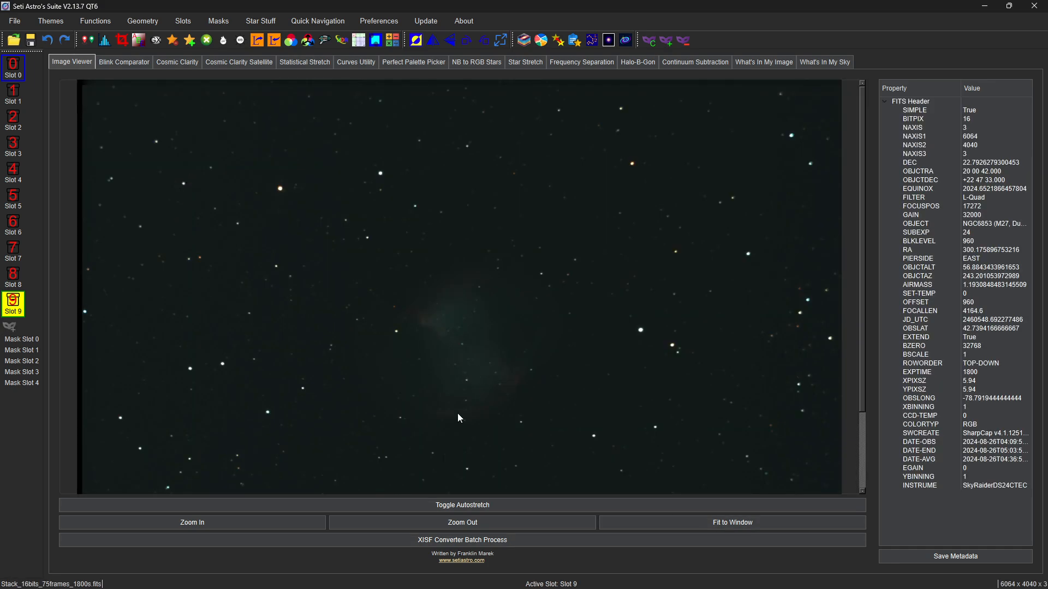
{"action": "scroll", "coordinate": [427, 352], "scroll_direction": "down", "scroll_amount": 2}
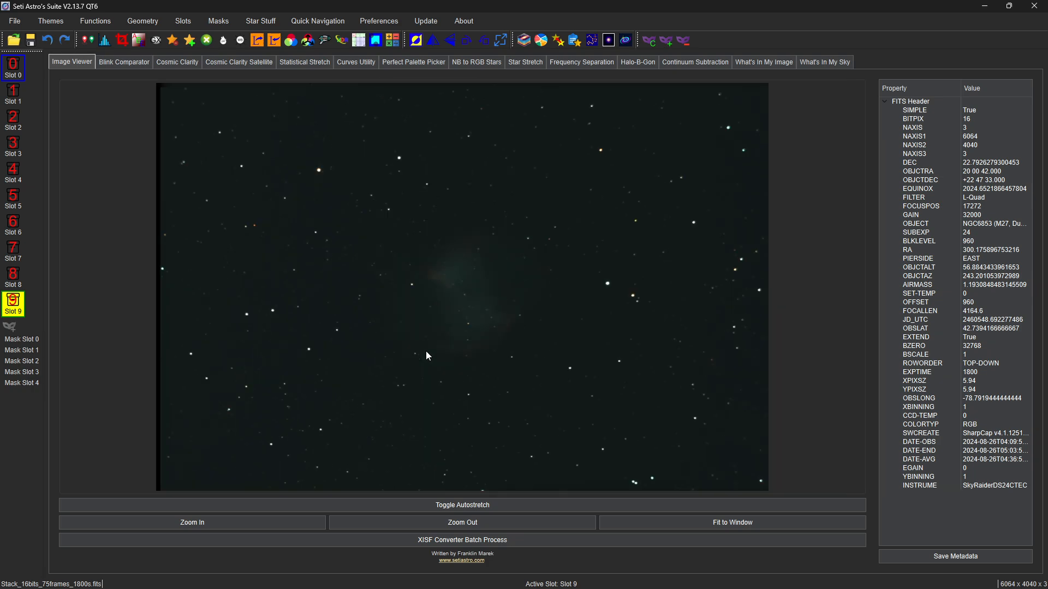
{"action": "scroll", "coordinate": [435, 324], "scroll_direction": "down", "scroll_amount": 1}
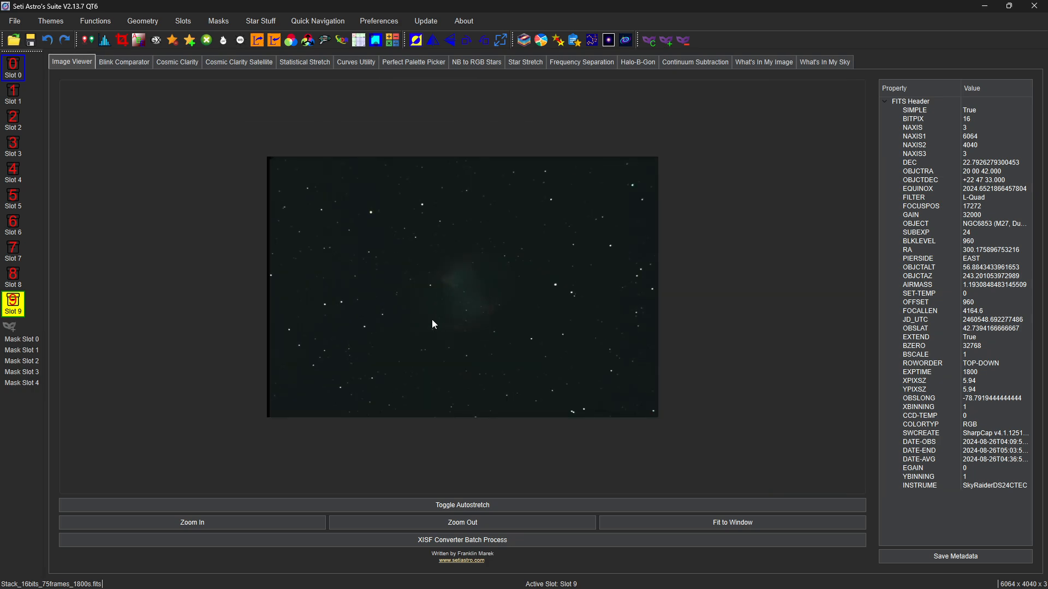
Look closer at the uncropped Slot 9 image, switch back to Slot 0, and examine the cropped image's histogram
{"action": "scroll", "coordinate": [432, 324], "scroll_direction": "up", "scroll_amount": 1}
{"action": "scroll", "coordinate": [432, 324], "scroll_direction": "up", "scroll_amount": 1}
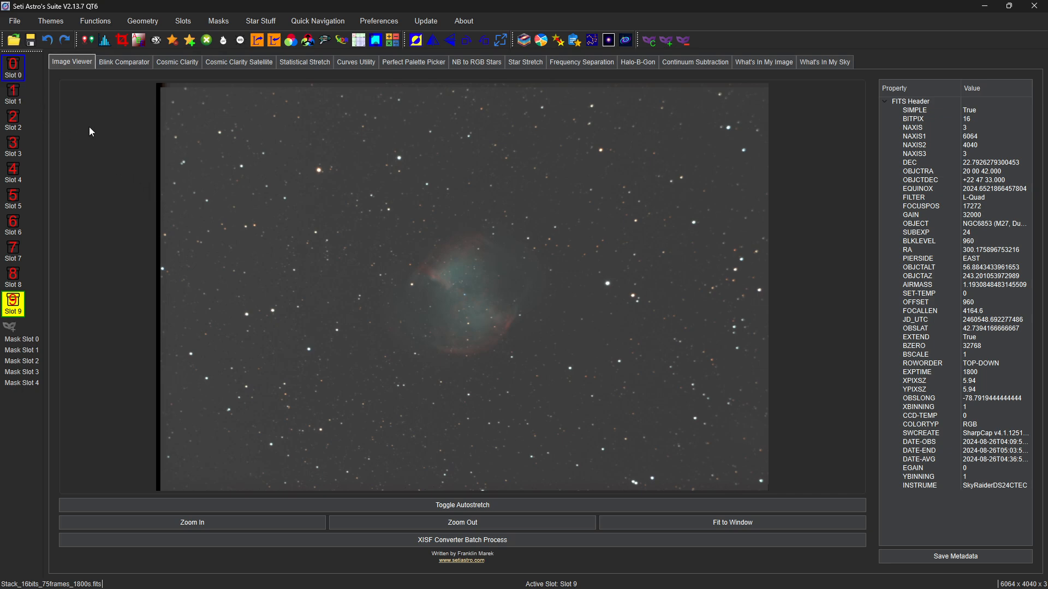
{"action": "key", "text": "ctrl+0"}
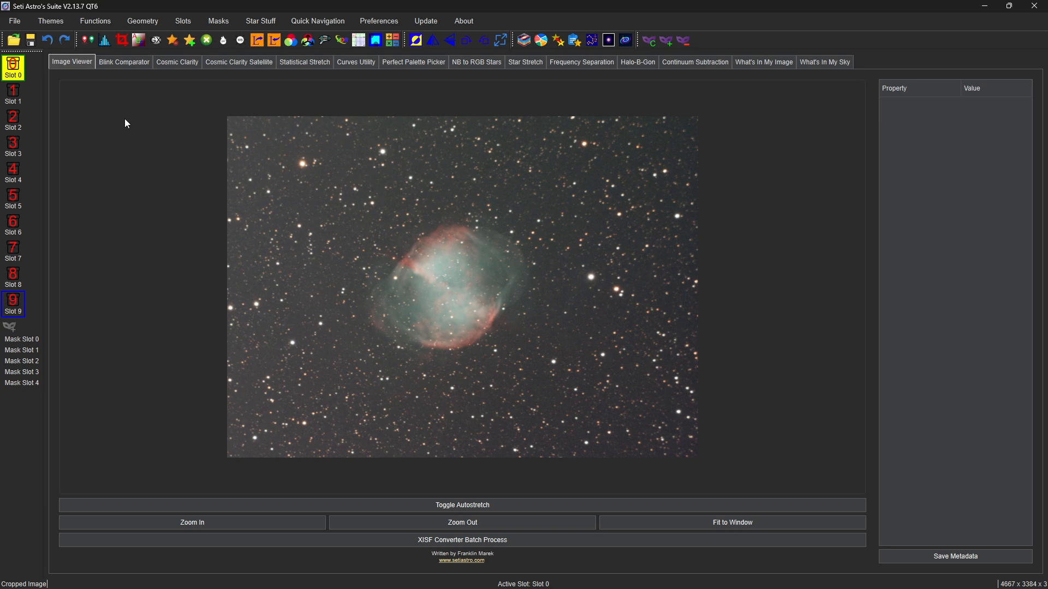
{"action": "left_click", "coordinate": [105, 41]}
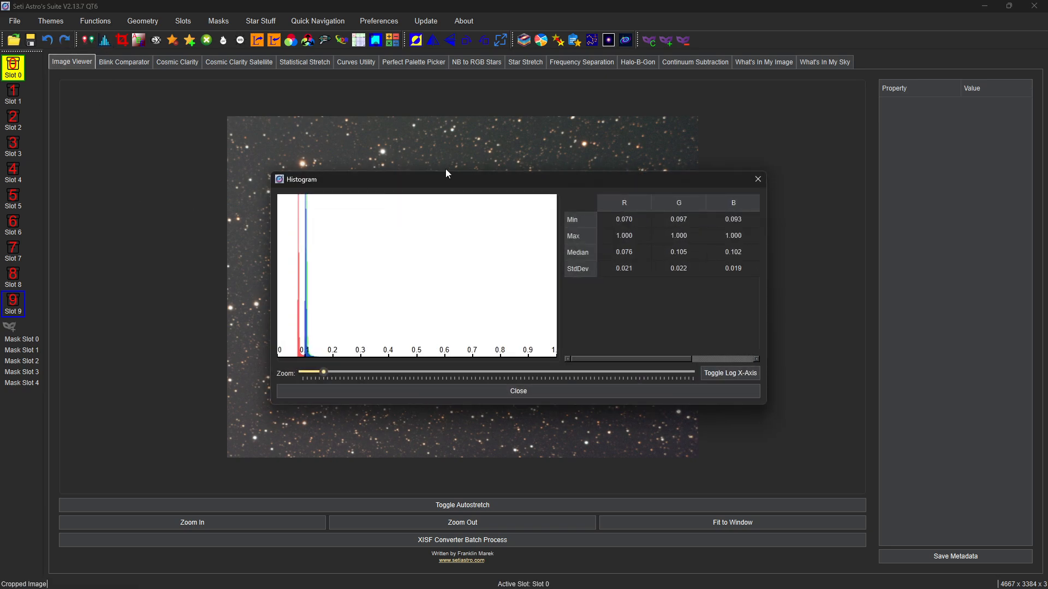
{"action": "left_click_drag", "start_coordinate": [454, 178], "coordinate": [236, 83]}
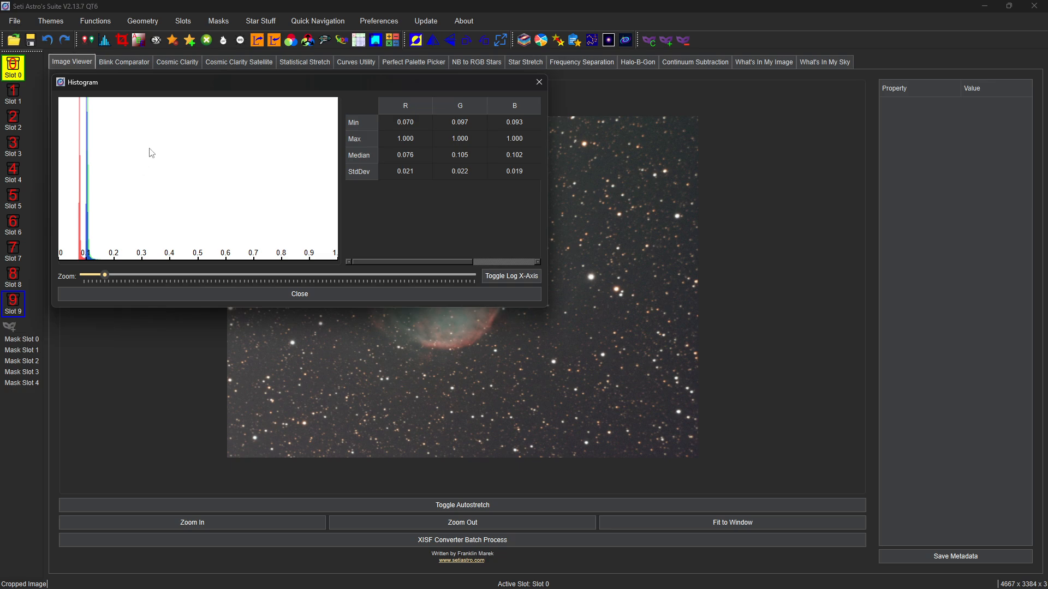
Apply the favorite Pixel Math expression slot0-min(slot0) to the cropped image, then inspect the magnified histogram and close it
{"action": "left_click", "coordinate": [391, 42]}
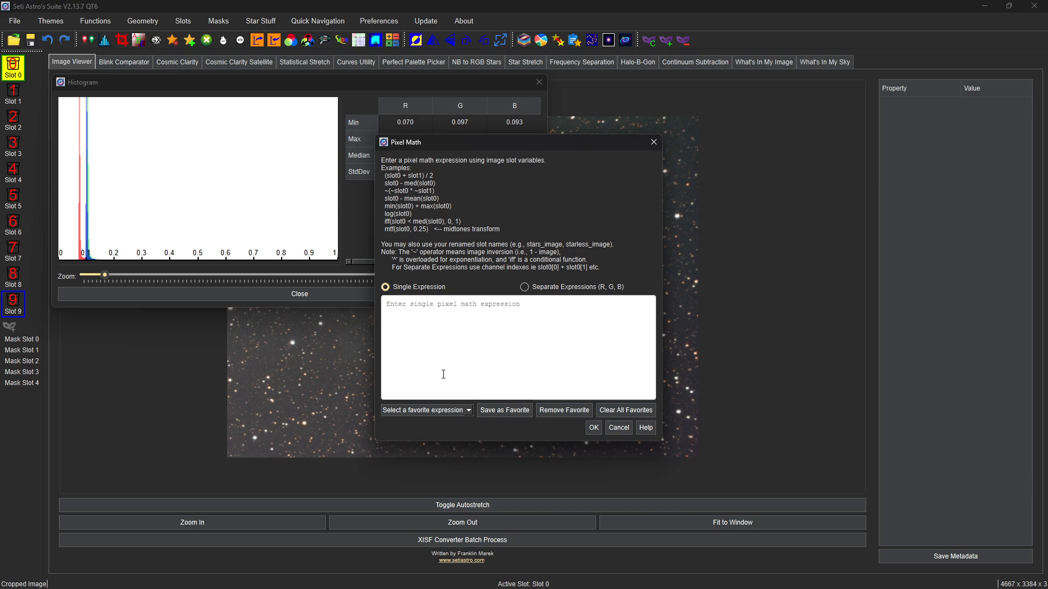
{"action": "left_click", "coordinate": [468, 411]}
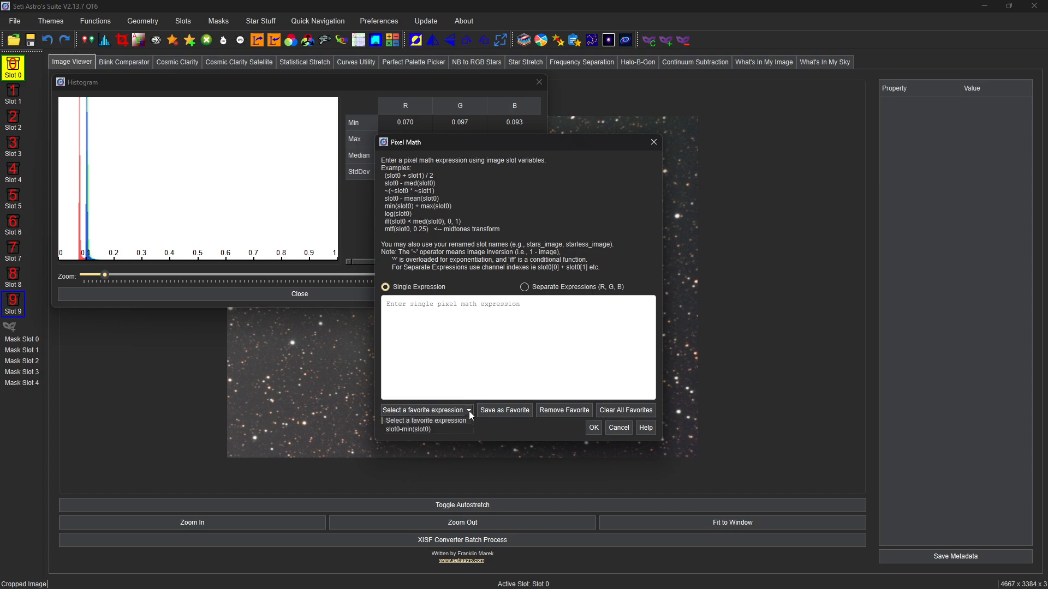
{"action": "left_click", "coordinate": [429, 429]}
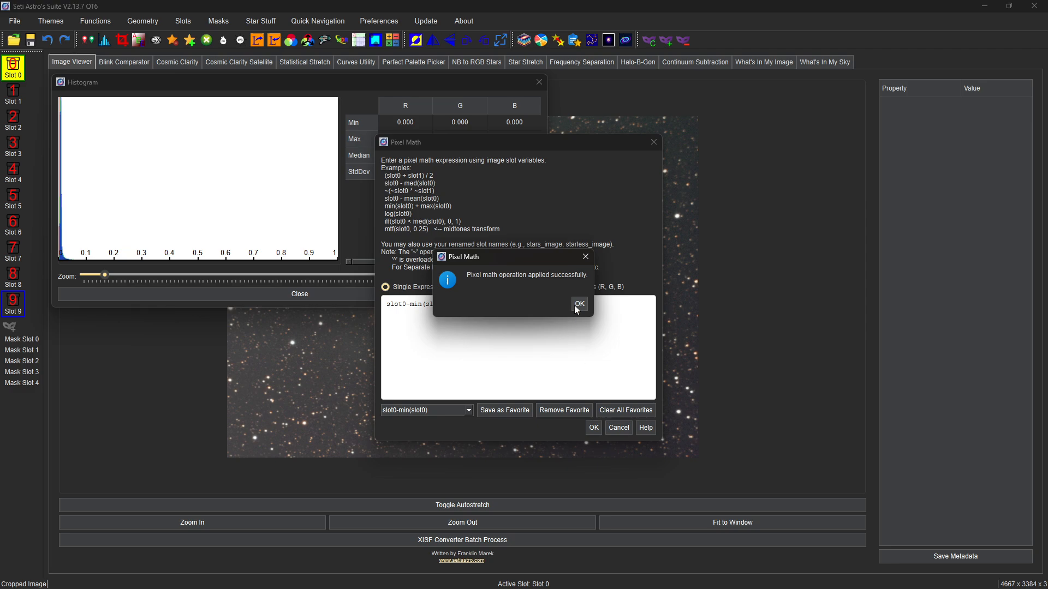
{"action": "left_click", "coordinate": [577, 306]}
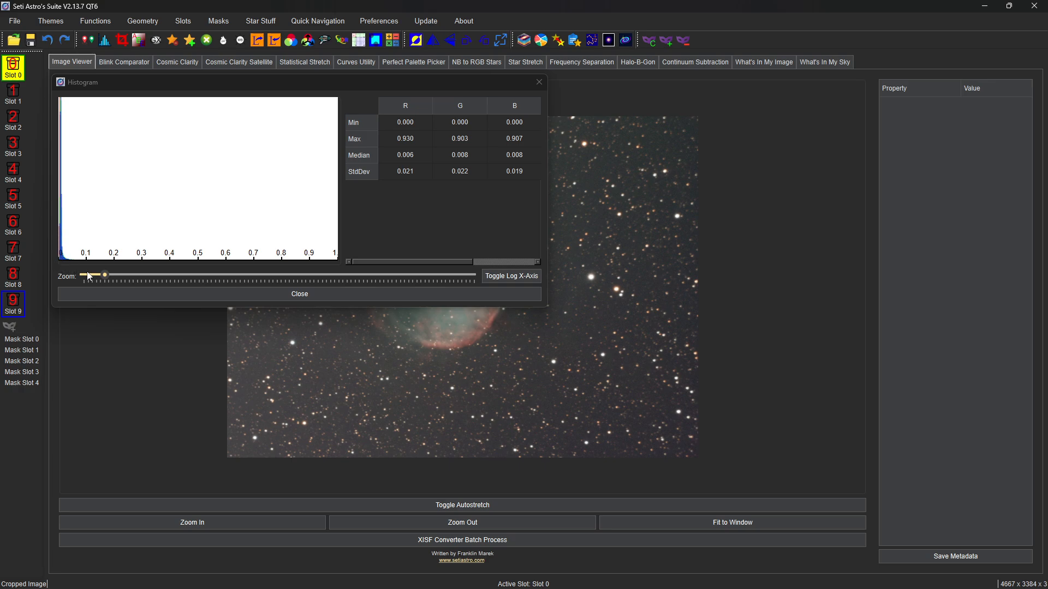
{"action": "left_click_drag", "start_coordinate": [107, 276], "coordinate": [196, 274]}
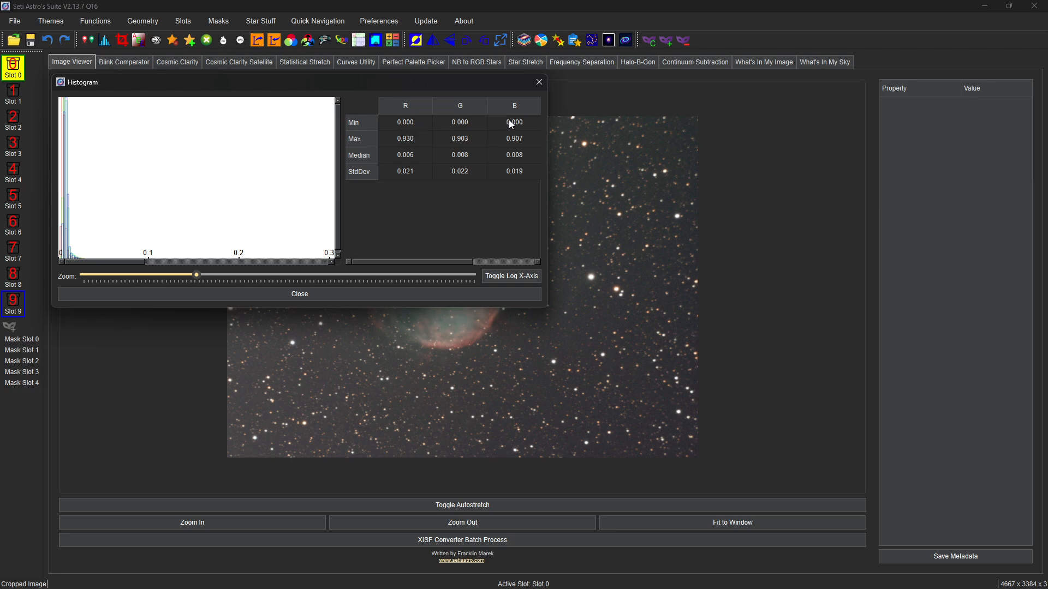
{"action": "left_click", "coordinate": [538, 82]}
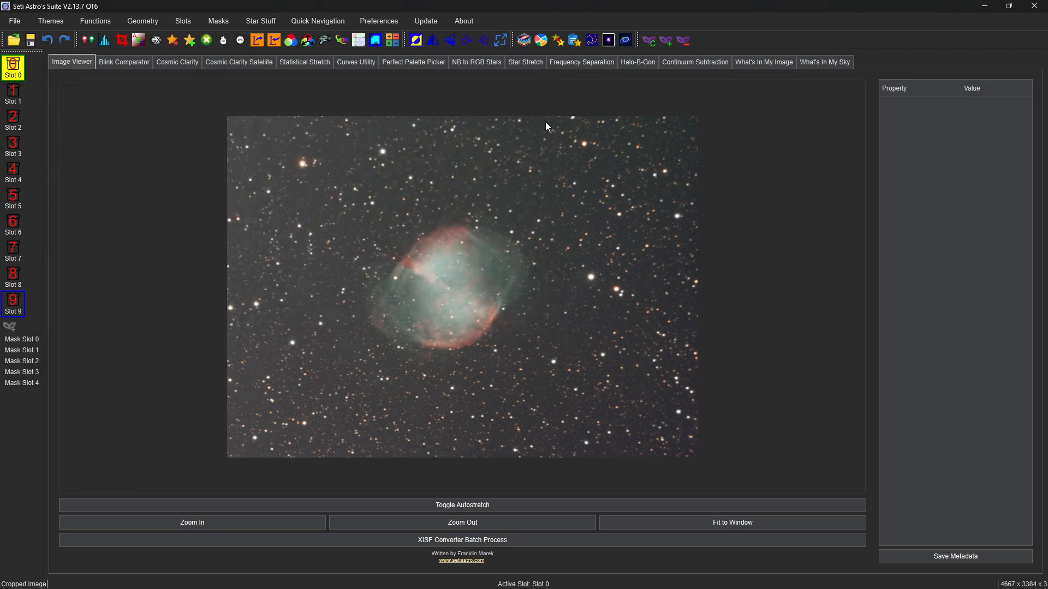
Remove the background gradient from the cropped image using 100 sample points and a freehand exclusion zone around the nebula
{"action": "left_click", "coordinate": [136, 38]}
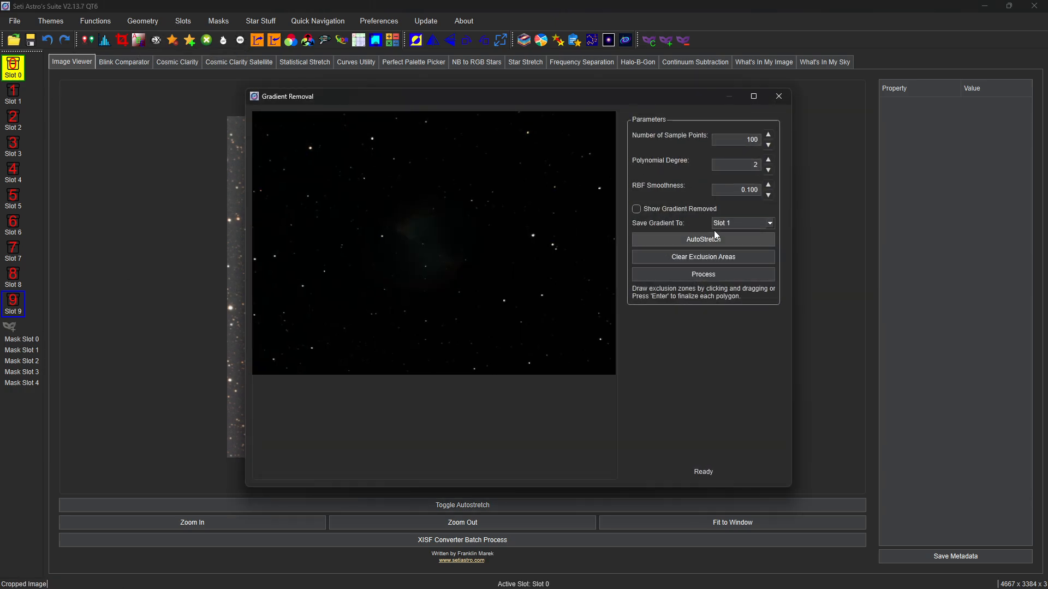
{"action": "left_click", "coordinate": [710, 244]}
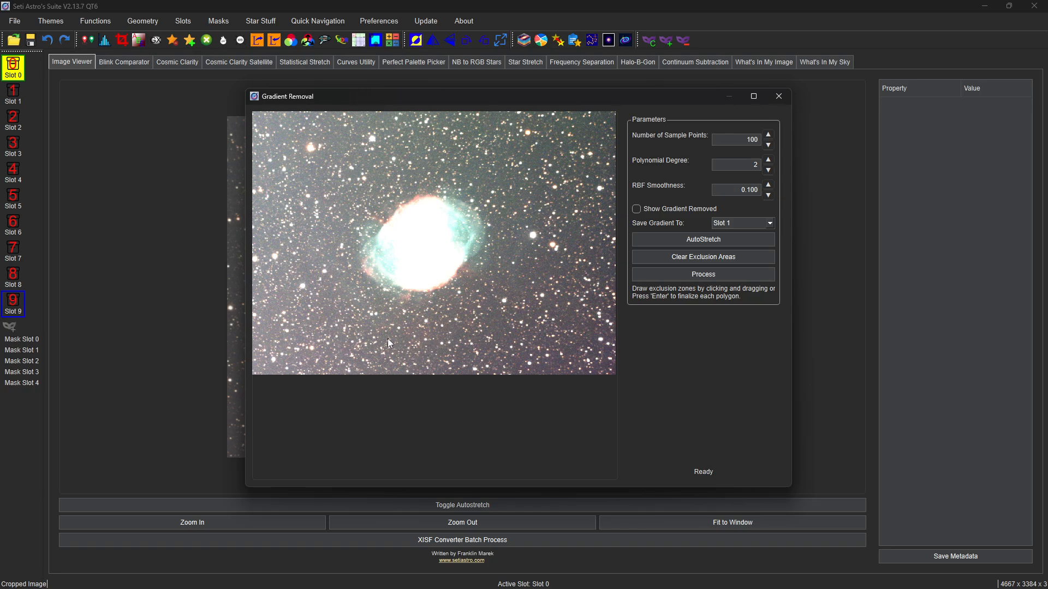
{"action": "mouse_move", "coordinate": [372, 169]}
{"action": "left_mouse_down"}
{"action": "mouse_move", "coordinate": [300, 221]}
{"action": "mouse_move", "coordinate": [300, 269]}
{"action": "mouse_move", "coordinate": [320, 305]}
{"action": "mouse_move", "coordinate": [401, 352]}
{"action": "mouse_move", "coordinate": [454, 344]}
{"action": "mouse_move", "coordinate": [489, 304]}
{"action": "mouse_move", "coordinate": [521, 299]}
{"action": "mouse_move", "coordinate": [548, 197]}
{"action": "mouse_move", "coordinate": [513, 158]}
{"action": "mouse_move", "coordinate": [451, 141]}
{"action": "mouse_move", "coordinate": [404, 148]}
{"action": "mouse_move", "coordinate": [372, 174]}
{"action": "left_mouse_up"}
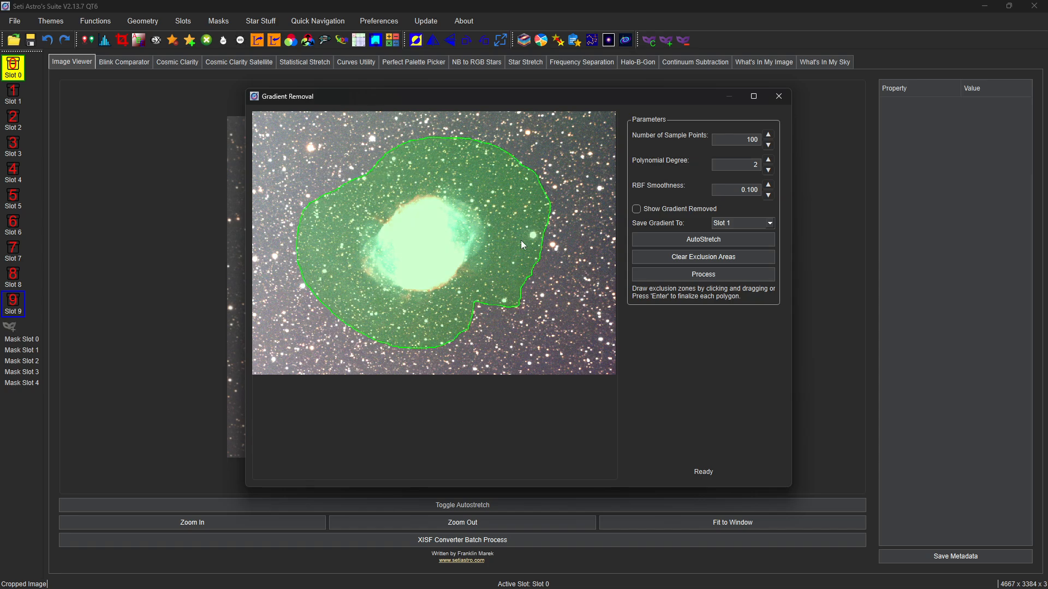
{"action": "left_click", "coordinate": [708, 273]}
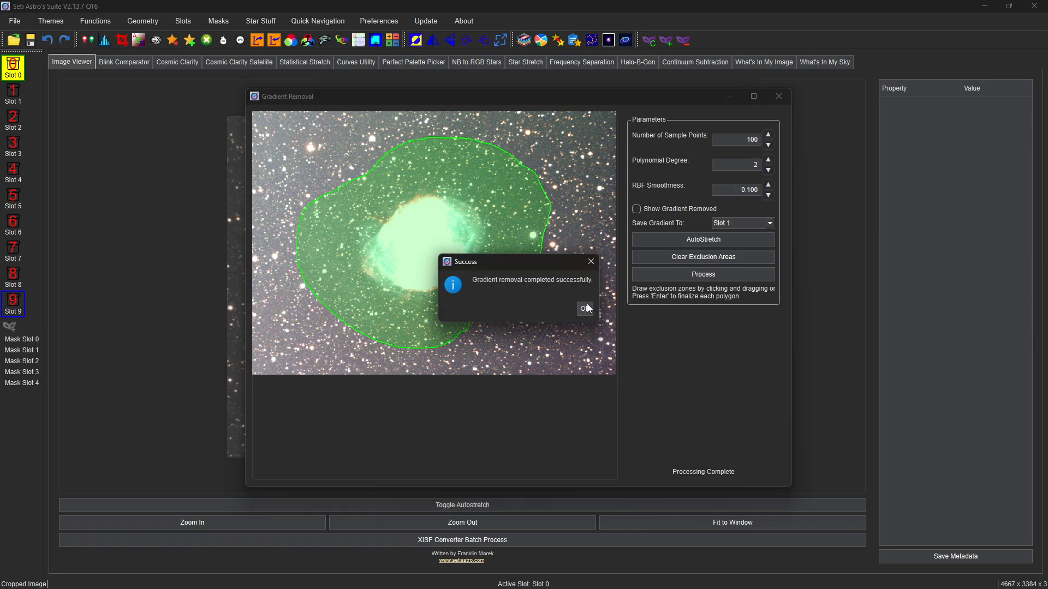
{"action": "left_click", "coordinate": [584, 309]}
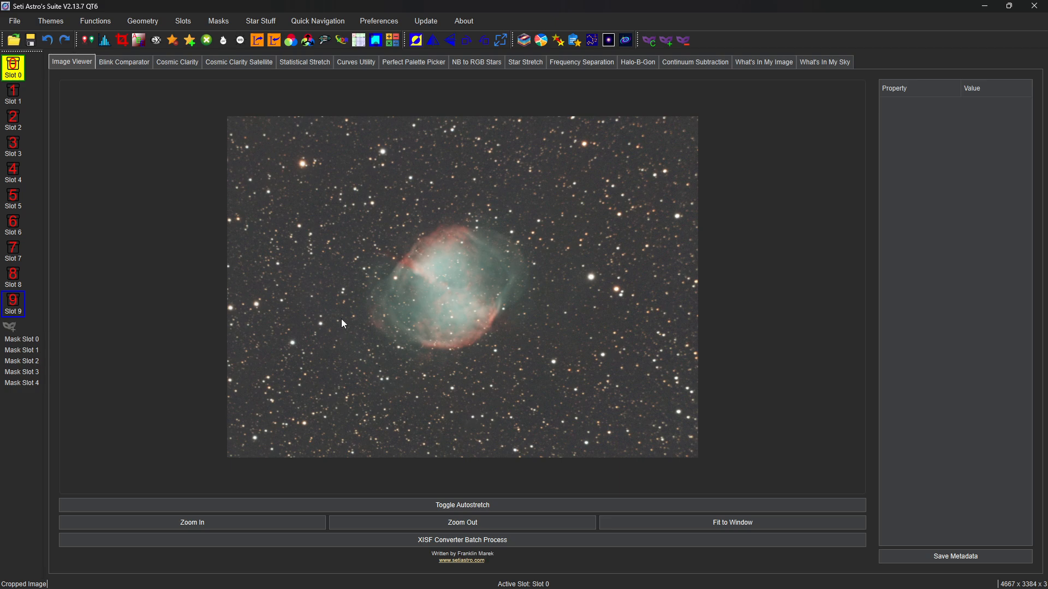
Run Cosmic Clarity sharpening and denoising on the whole image with both sharpening amounts at 0.64, denoise strength 0.80 and full denoise mode
{"action": "left_click", "coordinate": [173, 62]}
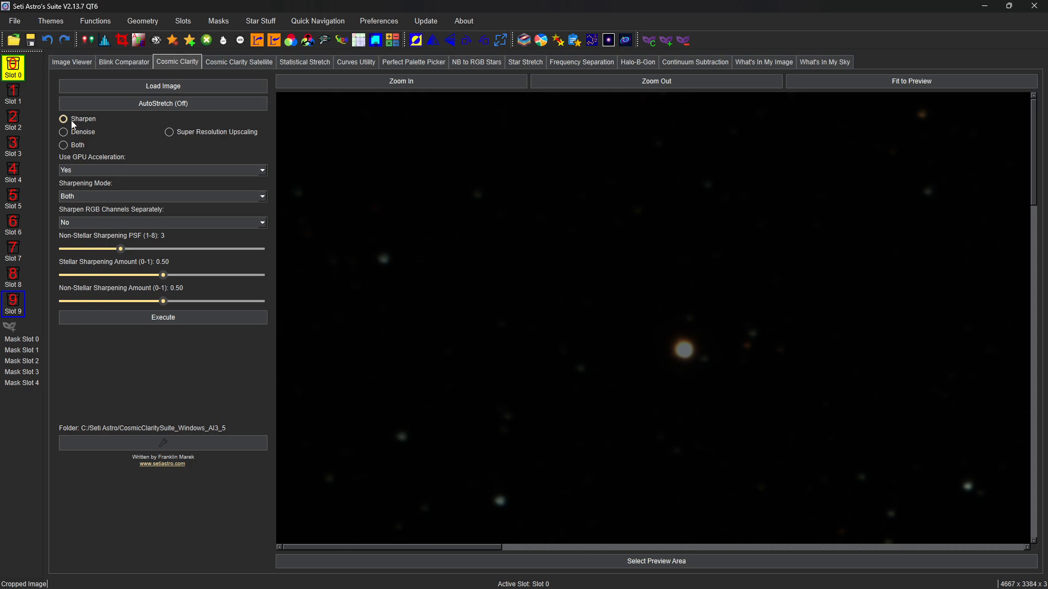
{"action": "left_click", "coordinate": [62, 148]}
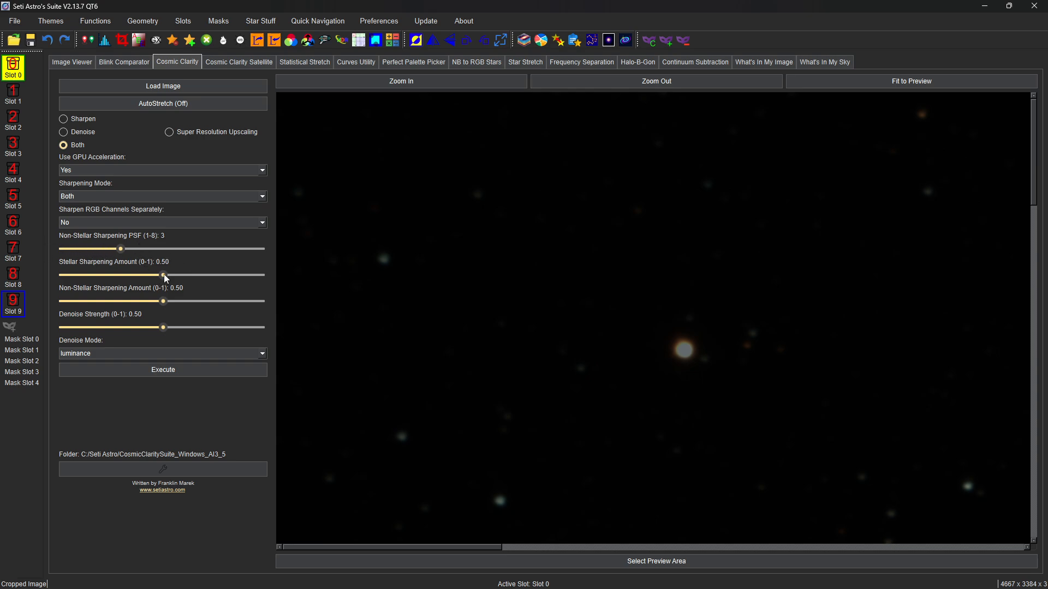
{"action": "left_click_drag", "start_coordinate": [179, 274], "coordinate": [191, 275]}
{"action": "left_click_drag", "start_coordinate": [164, 326], "coordinate": [207, 327]}
{"action": "left_click", "coordinate": [112, 351]}
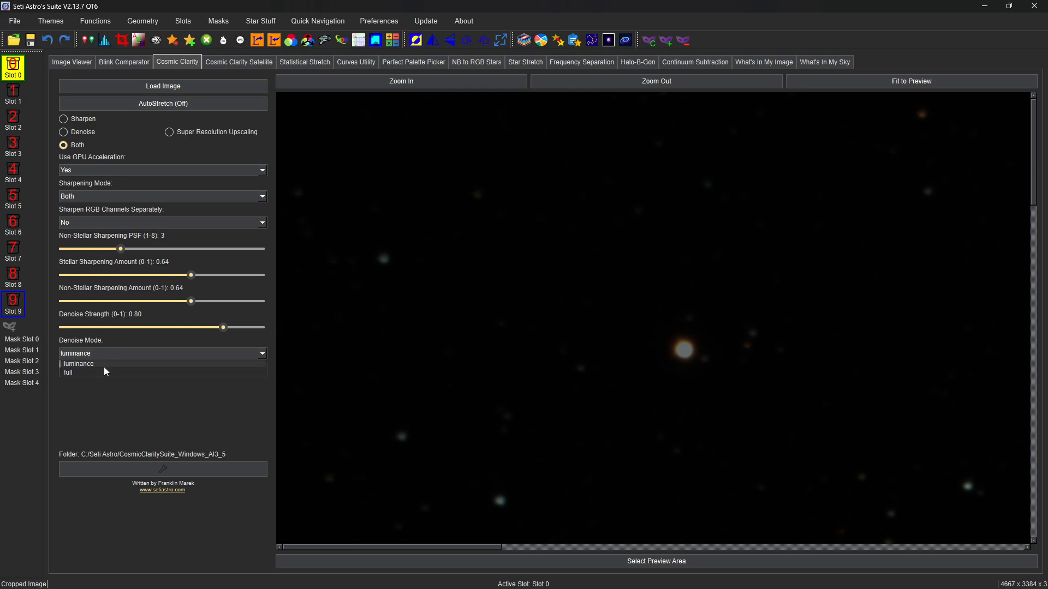
{"action": "left_click", "coordinate": [102, 373]}
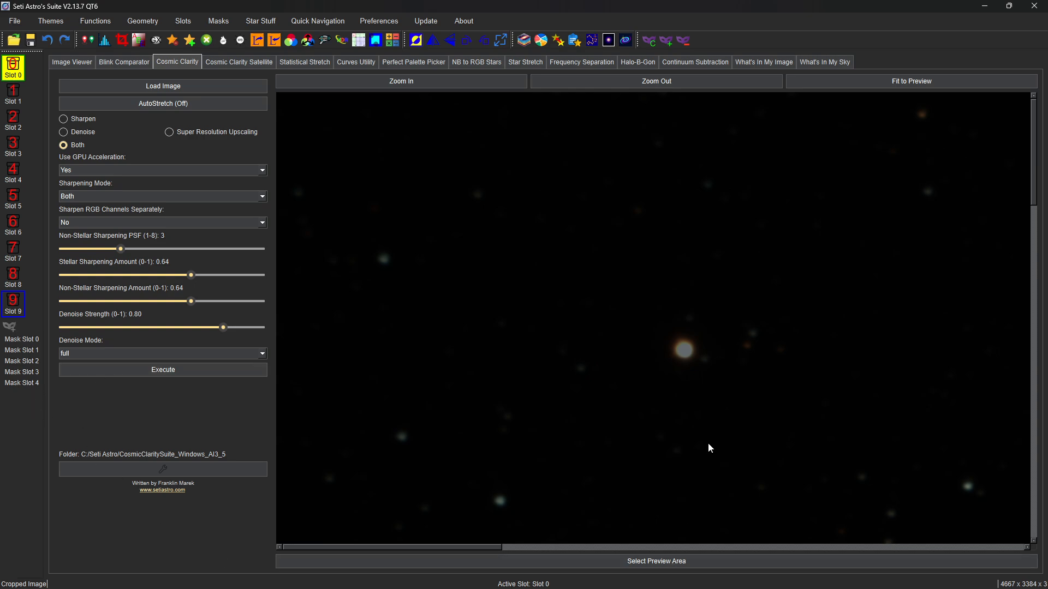
{"action": "left_click", "coordinate": [882, 85]}
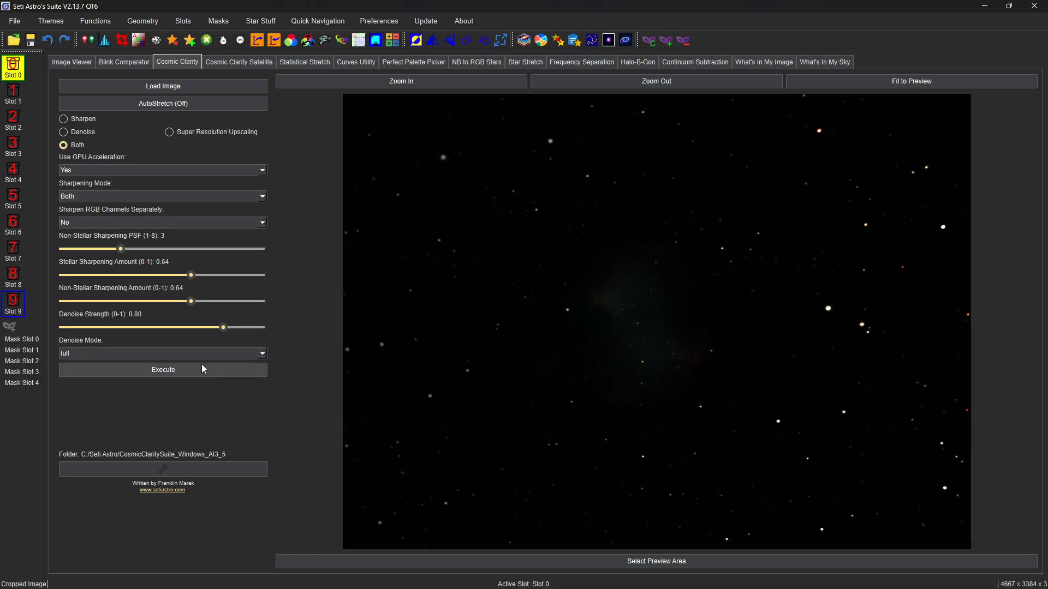
{"action": "left_click", "coordinate": [162, 371]}
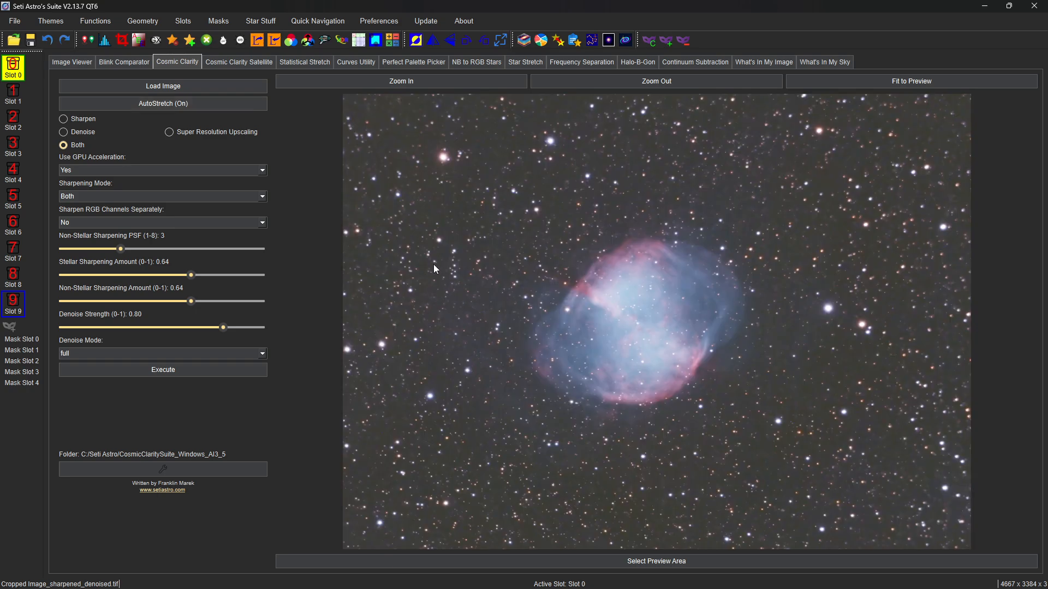
Examine the stars and the nebula in the sharpened and denoised image, and turn off its autostretch display
{"action": "scroll", "coordinate": [445, 247], "scroll_direction": "up", "scroll_amount": 5}
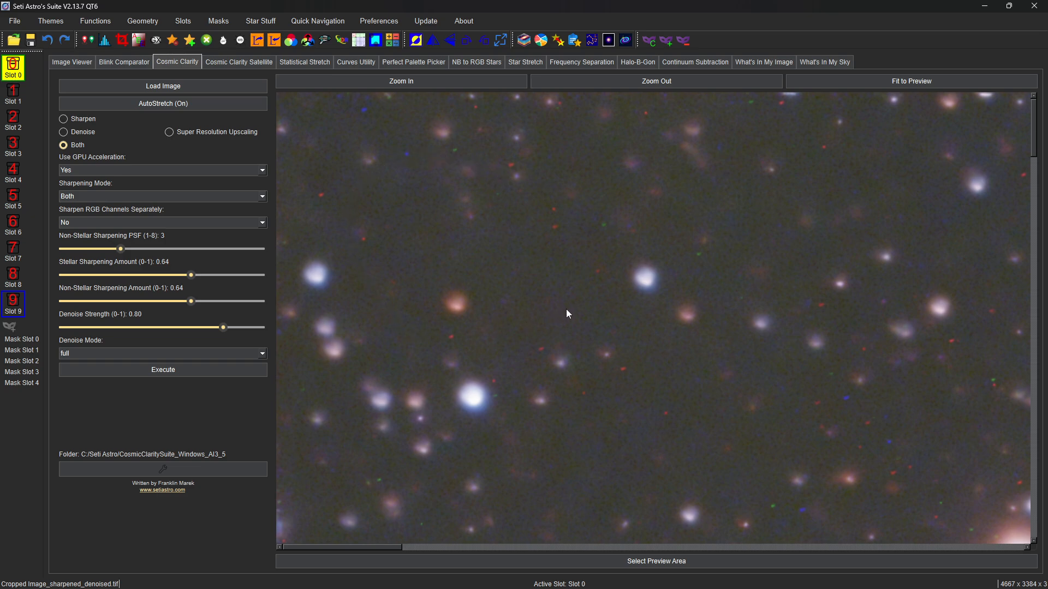
{"action": "scroll", "coordinate": [565, 314], "scroll_direction": "down", "scroll_amount": 5}
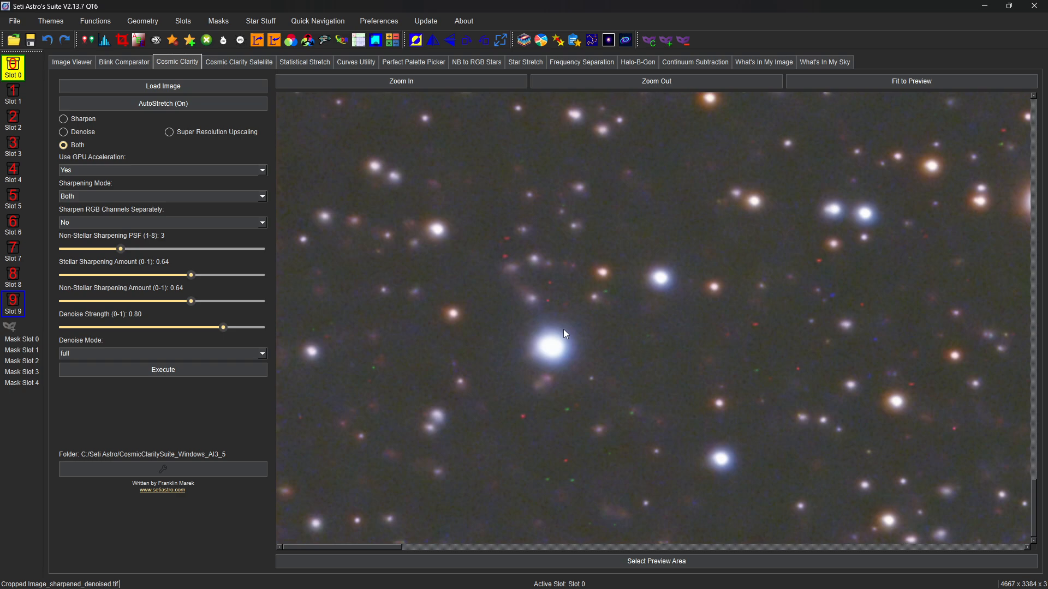
{"action": "scroll", "coordinate": [563, 329], "scroll_direction": "down", "scroll_amount": 3}
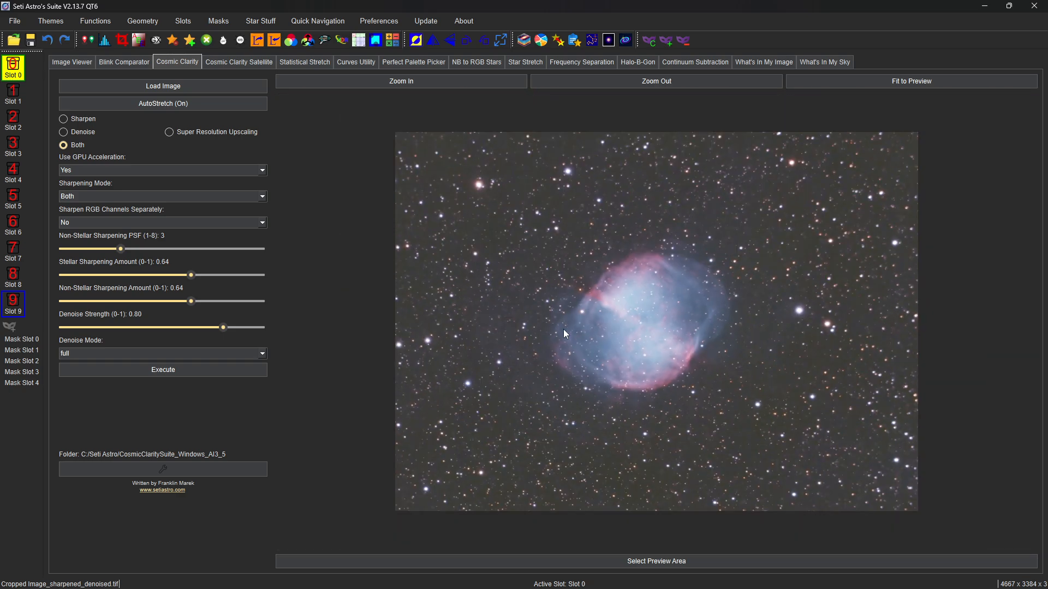
{"action": "scroll", "coordinate": [564, 329], "scroll_direction": "up", "scroll_amount": 3}
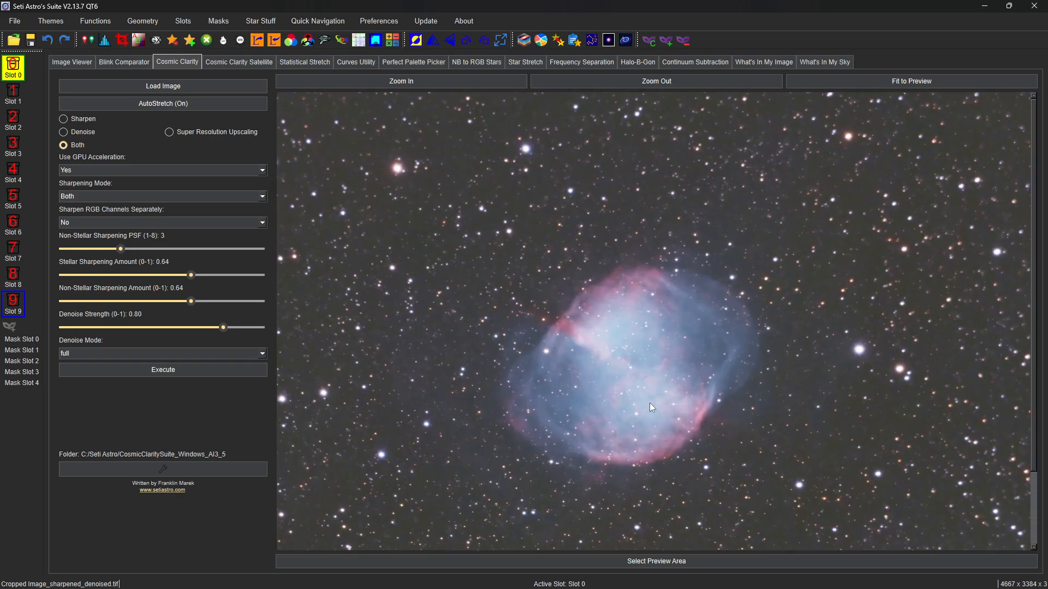
{"action": "left_click_drag", "start_coordinate": [644, 385], "coordinate": [686, 316]}
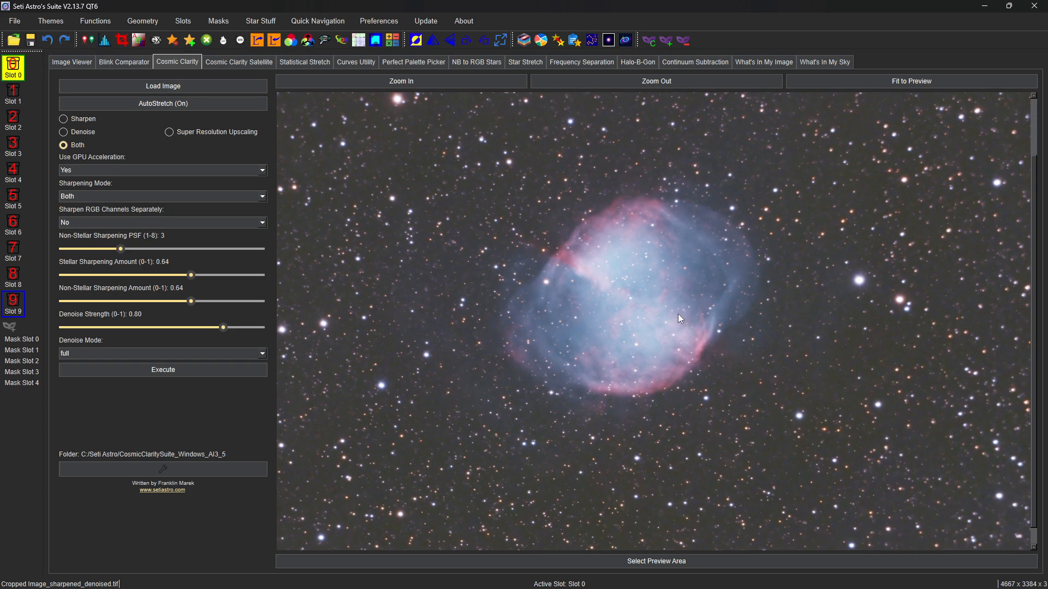
{"action": "left_click", "coordinate": [160, 102]}
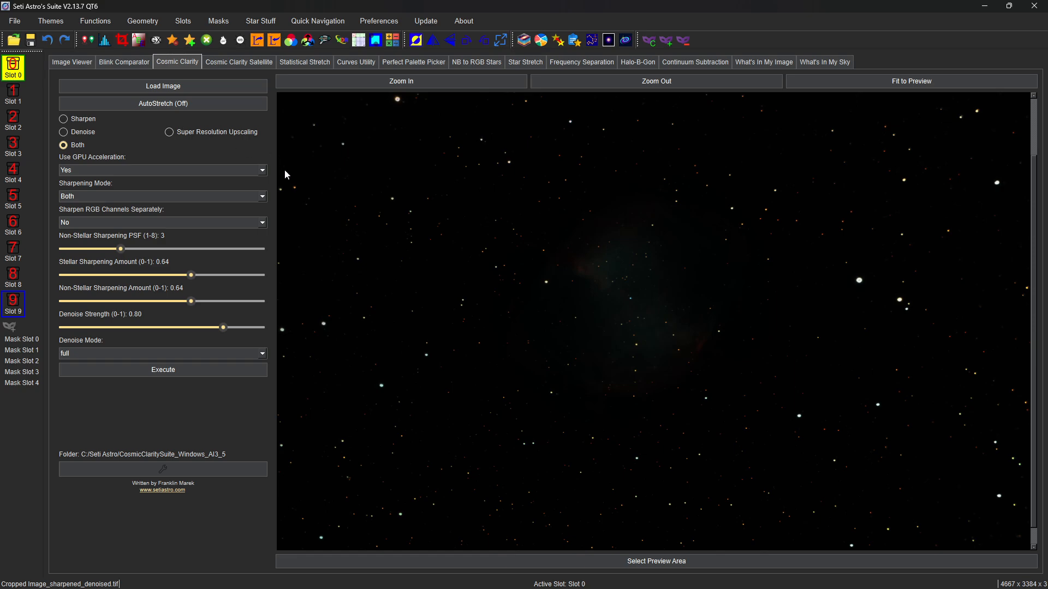
Remove the stars from the Slot 0 image with StarNet, treating it as linear, and dismiss the completion message
{"action": "left_click", "coordinate": [172, 41]}
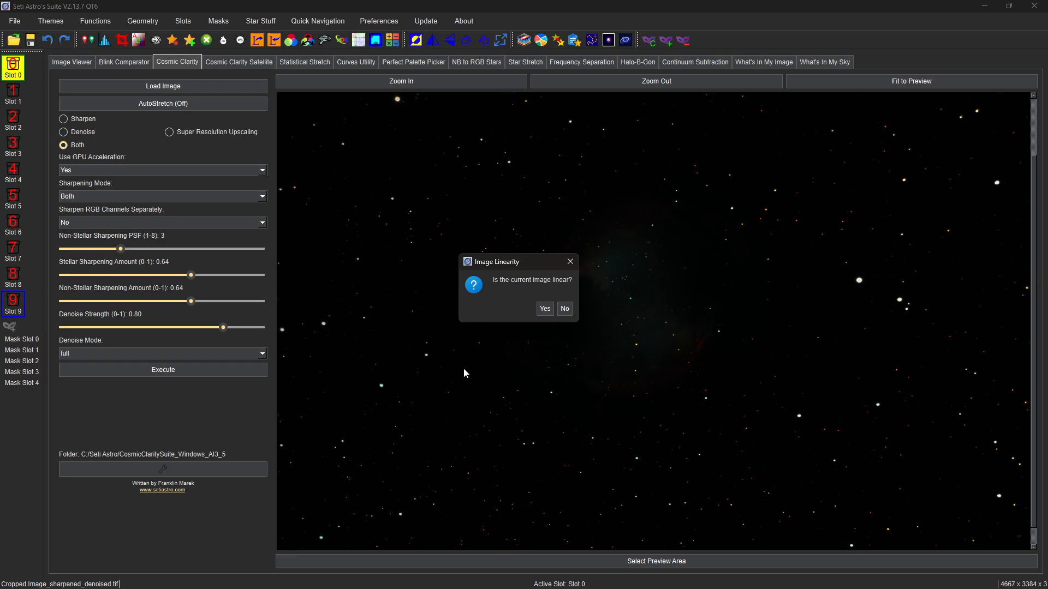
{"action": "left_click", "coordinate": [540, 308]}
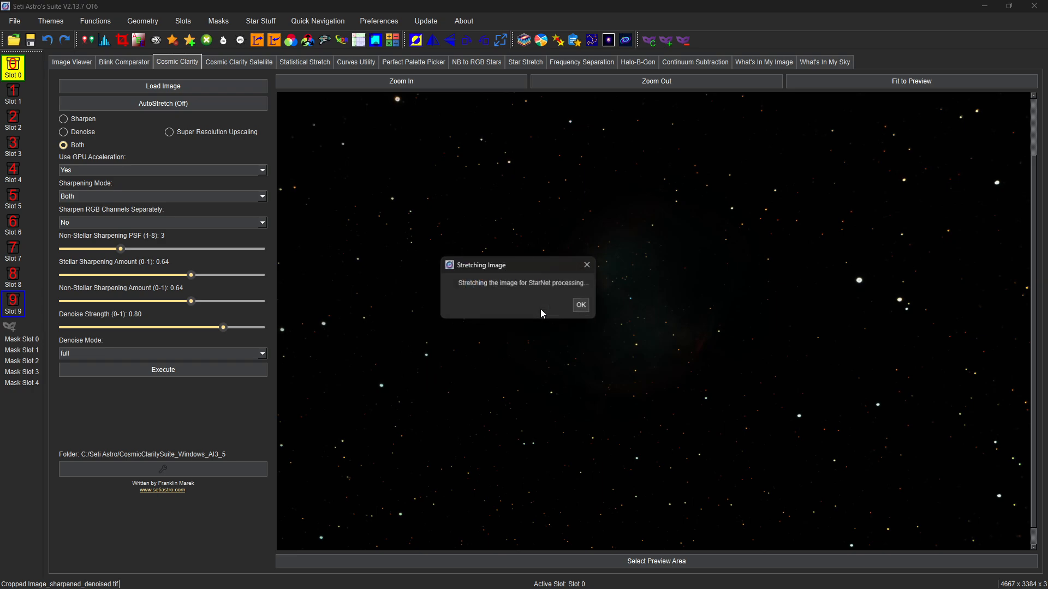
{"action": "left_click", "coordinate": [582, 305]}
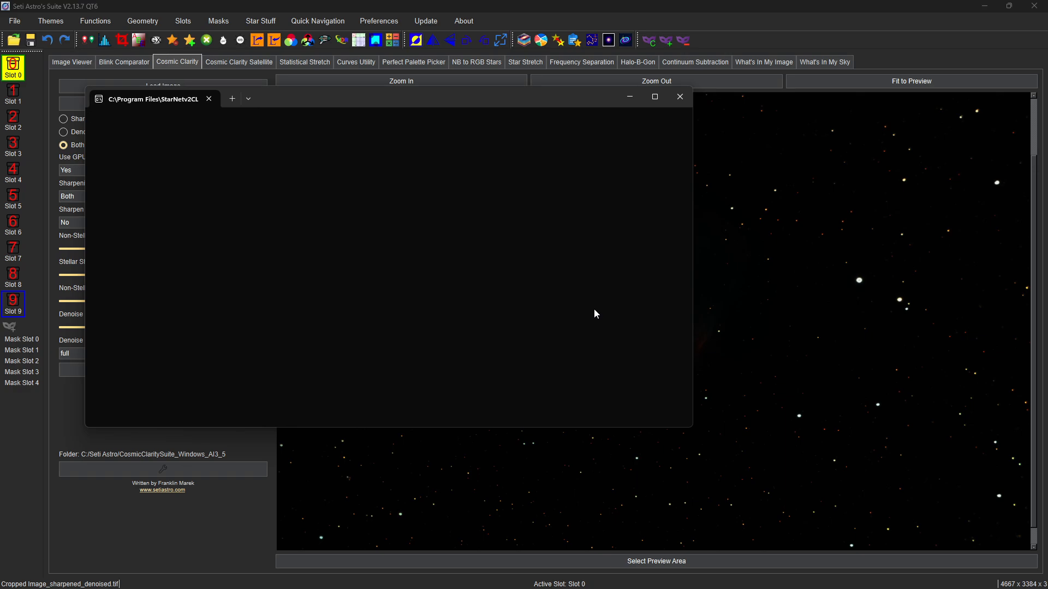
{"action": "left_click_drag", "start_coordinate": [489, 102], "coordinate": [466, 88]}
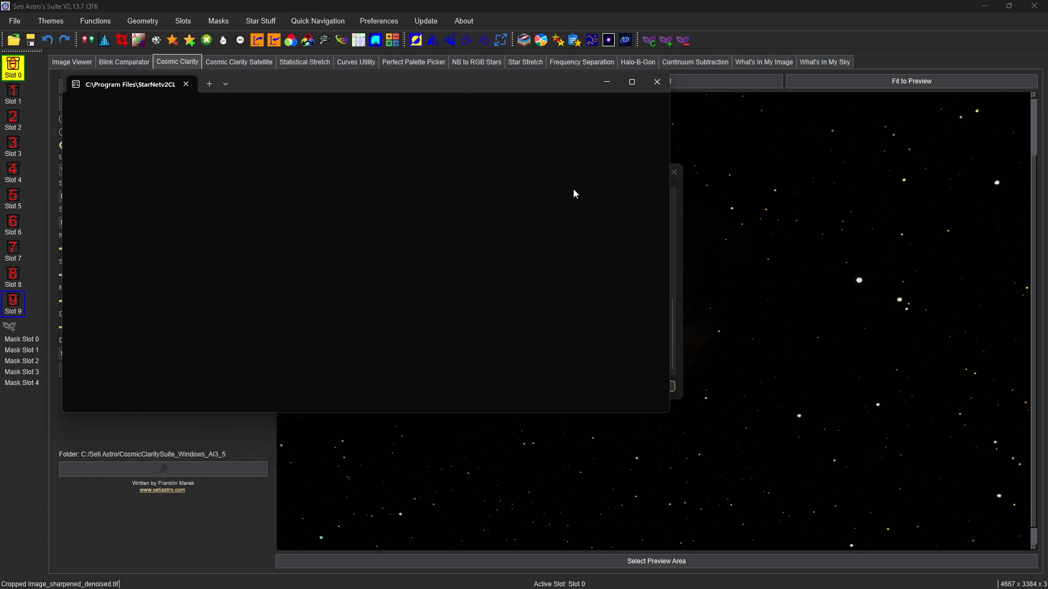
{"action": "left_click", "coordinate": [679, 222]}
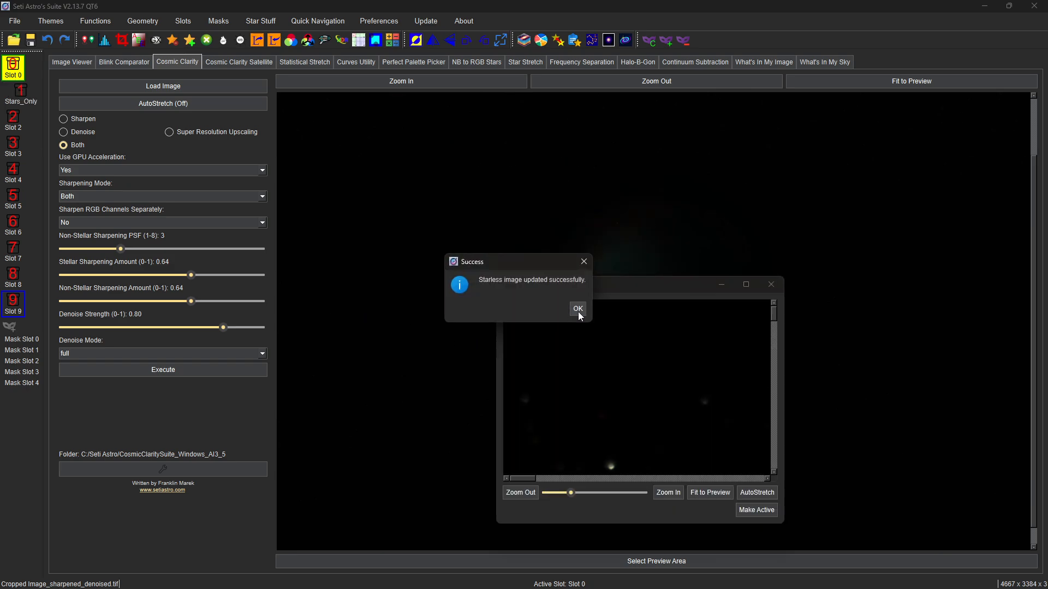
{"action": "left_click", "coordinate": [577, 309]}
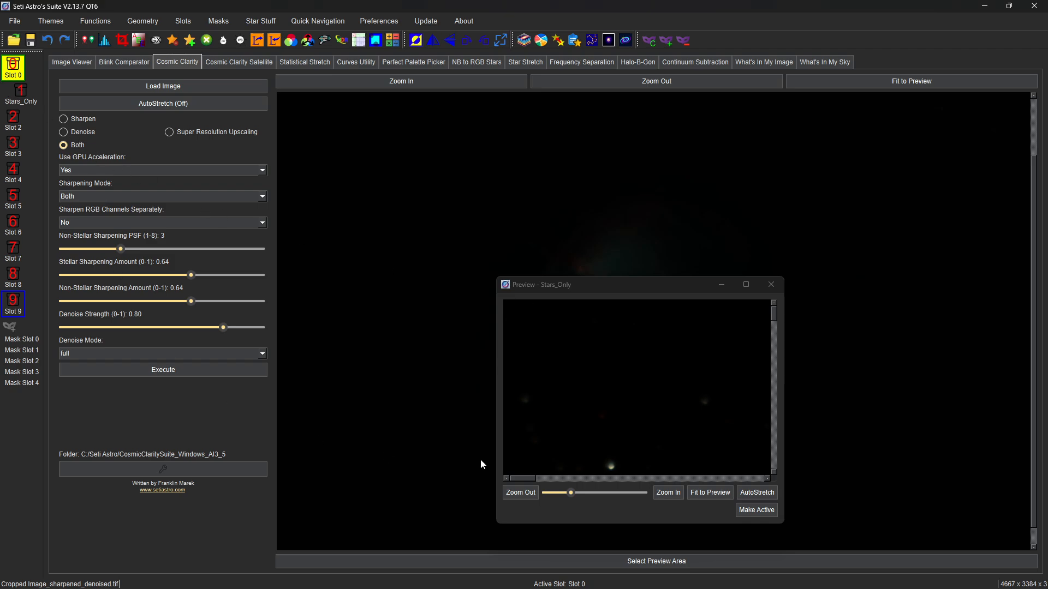
Examine the extracted Stars_Only image in an enlarged, fitted and autostretched preview and in the main view, and return to Slot 0
{"action": "left_click_drag", "start_coordinate": [672, 289], "coordinate": [404, 97]}
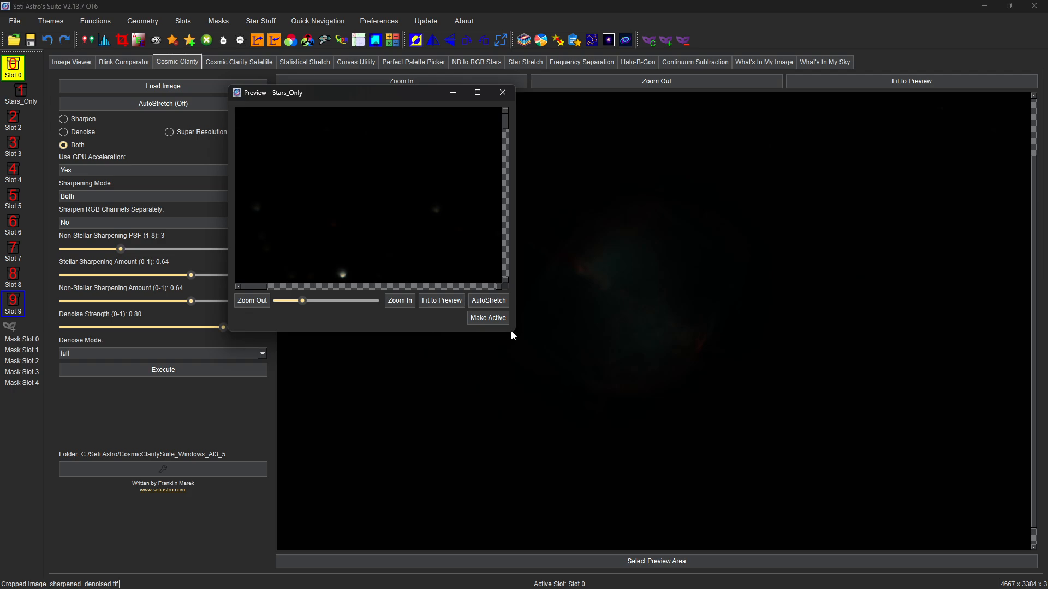
{"action": "left_click_drag", "start_coordinate": [511, 329], "coordinate": [730, 486]}
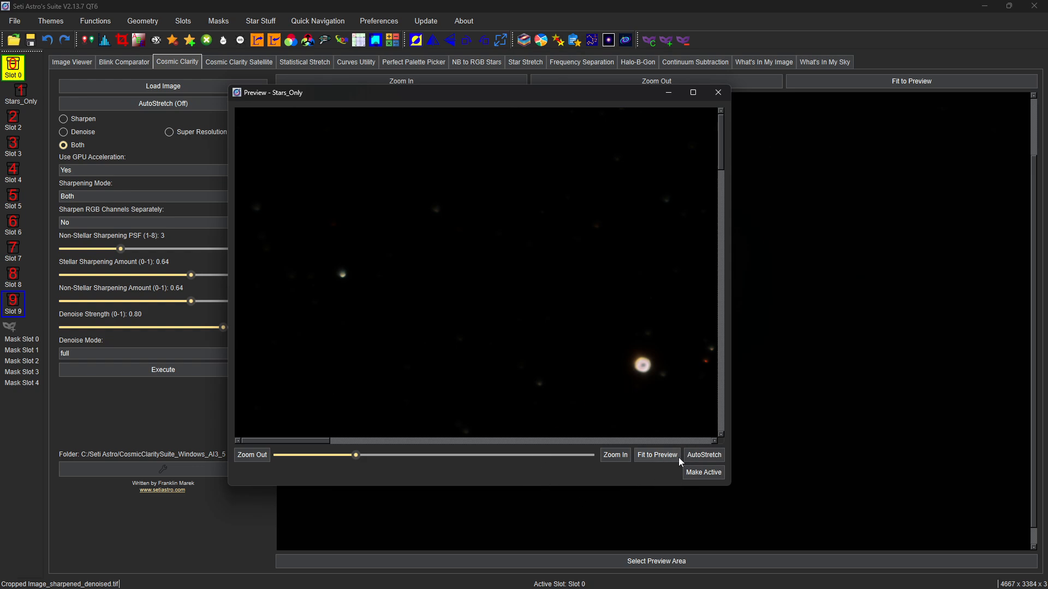
{"action": "left_click", "coordinate": [657, 455]}
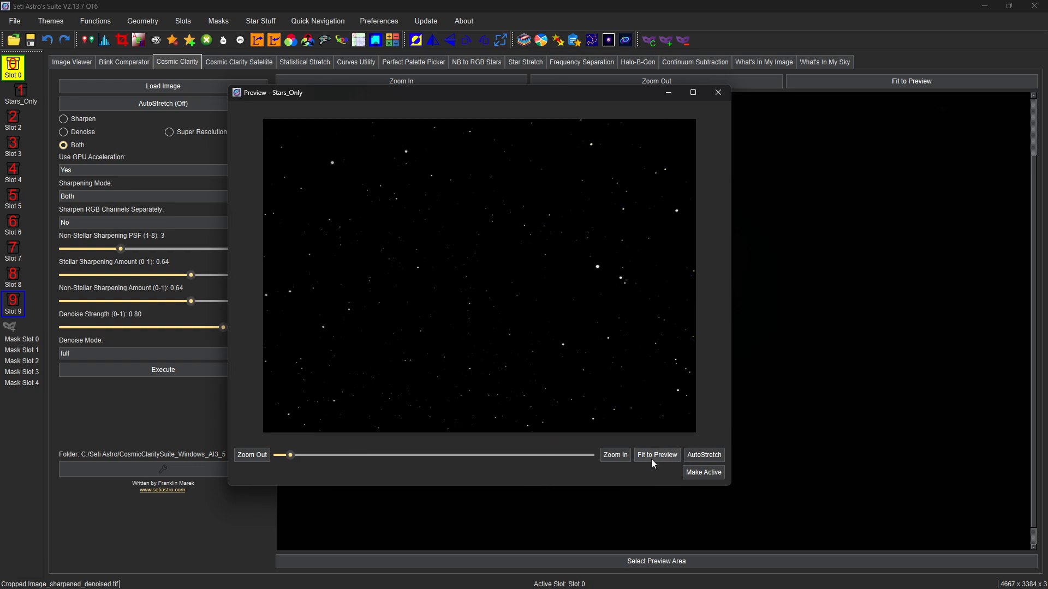
{"action": "left_click", "coordinate": [708, 454]}
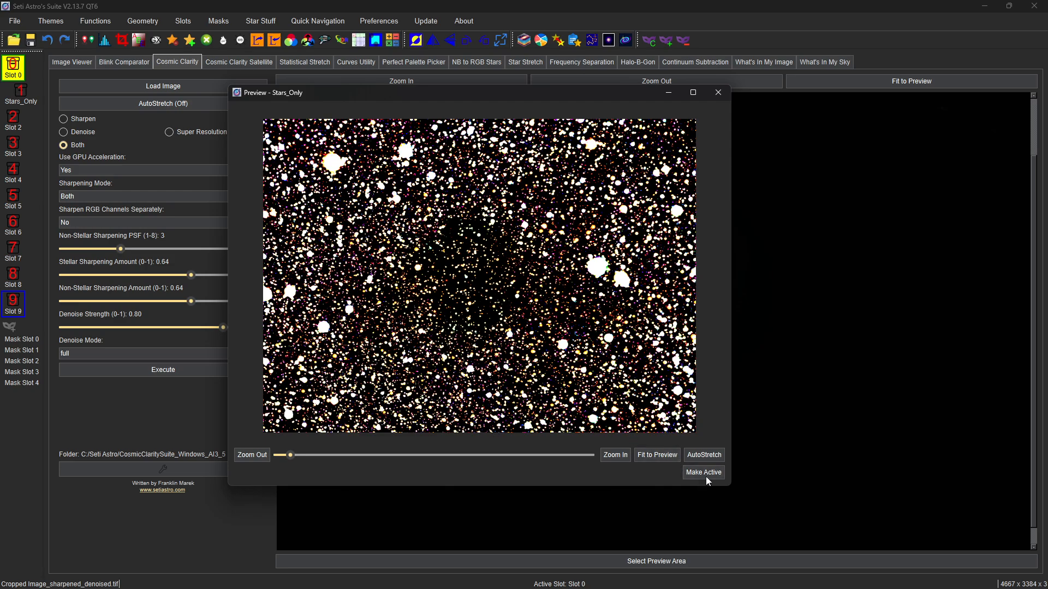
{"action": "left_click", "coordinate": [716, 93]}
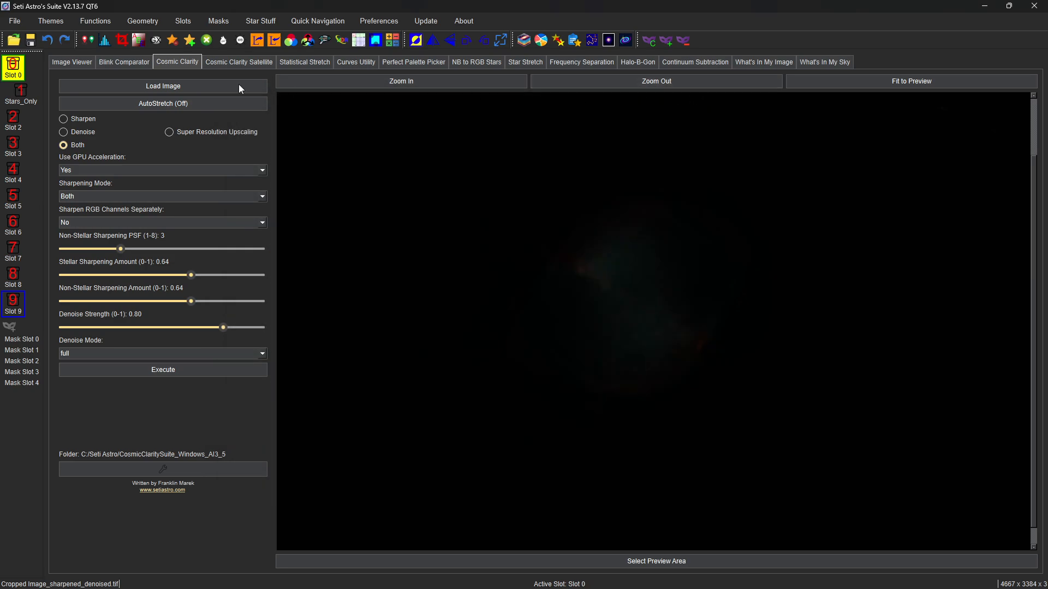
{"action": "left_click", "coordinate": [30, 98]}
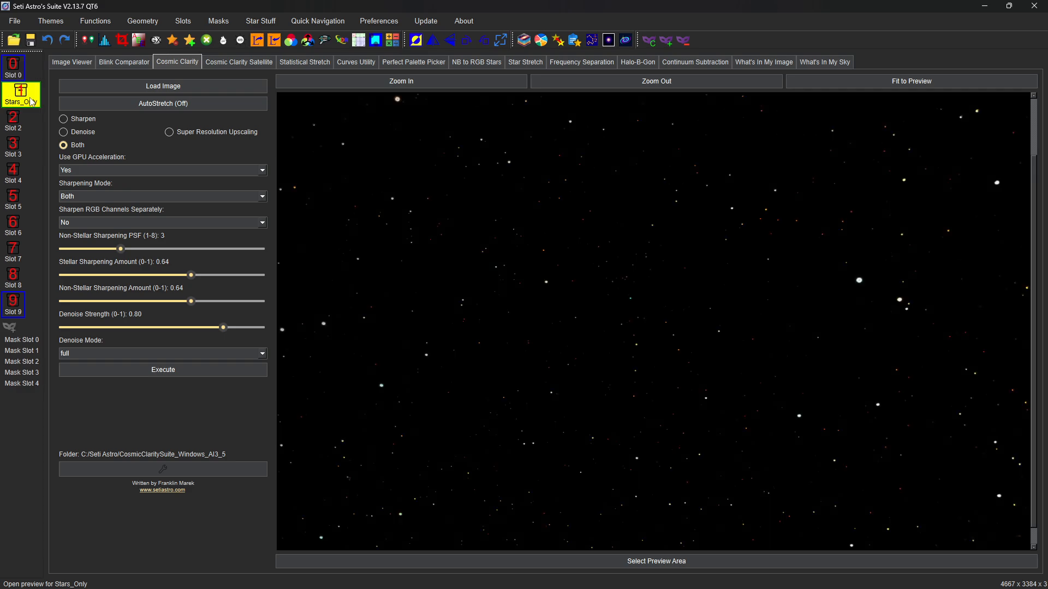
{"action": "left_click", "coordinate": [15, 66]}
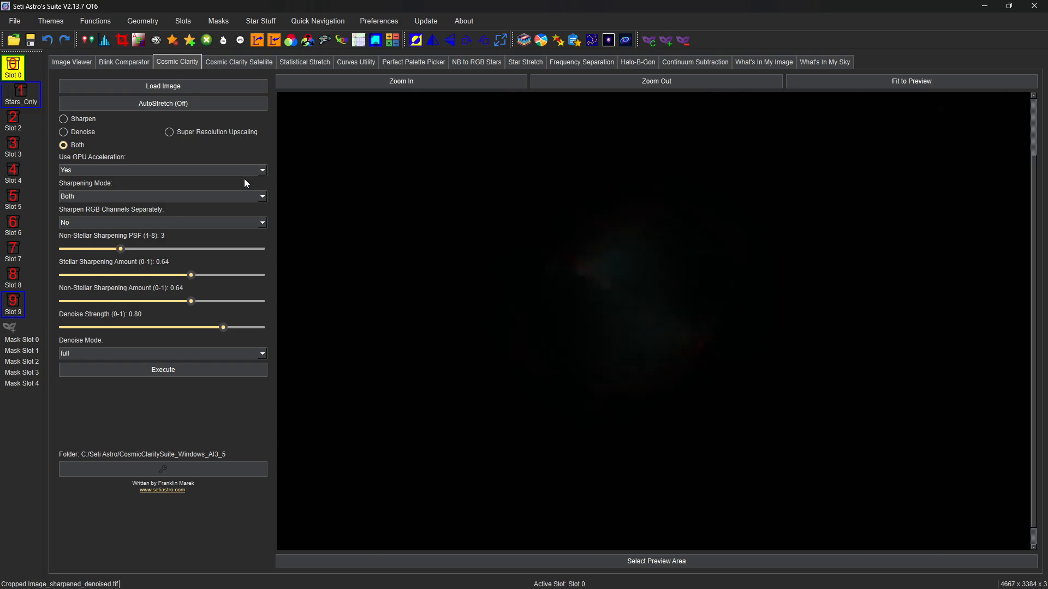
Apply a linked, normalized Statistical Stretch to the starless Slot 0 image with target median 0.14 and curves boost 0.24
{"action": "left_click", "coordinate": [310, 60]}
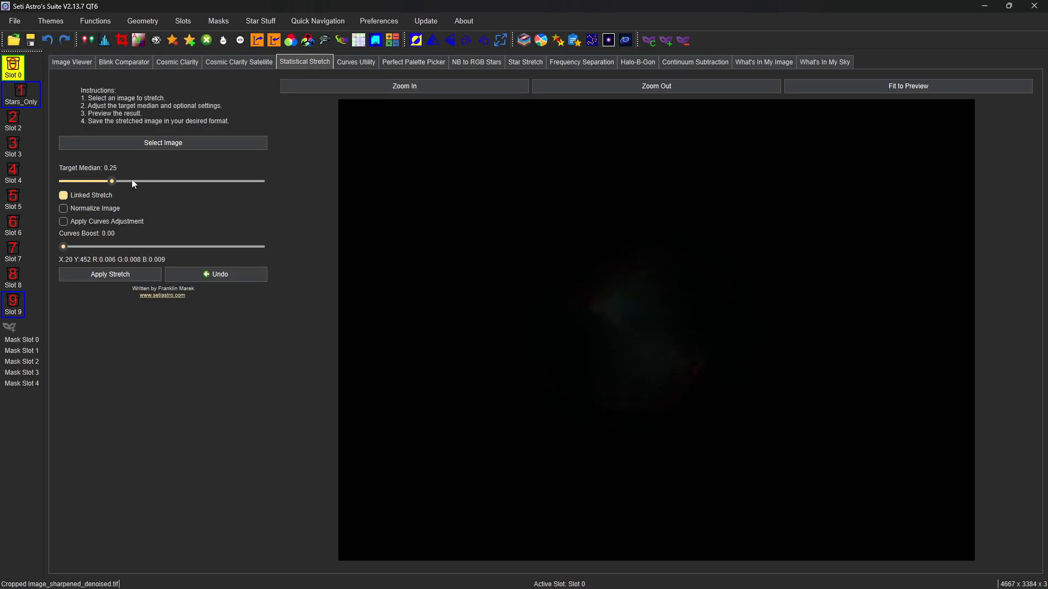
{"action": "left_click_drag", "start_coordinate": [110, 185], "coordinate": [84, 187]}
{"action": "left_click_drag", "start_coordinate": [159, 251], "coordinate": [160, 251]}
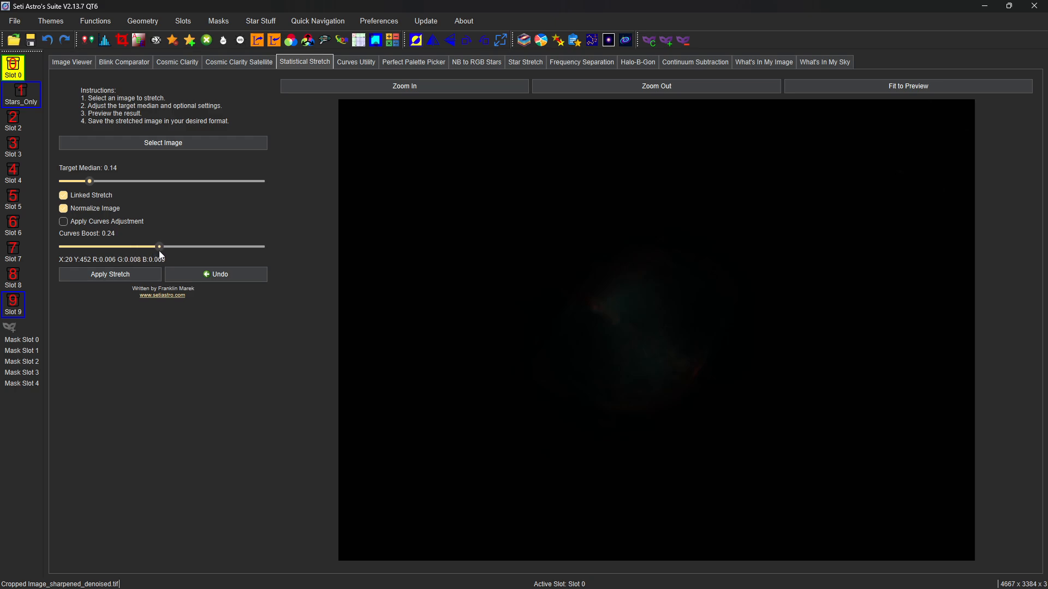
{"action": "left_click", "coordinate": [122, 278]}
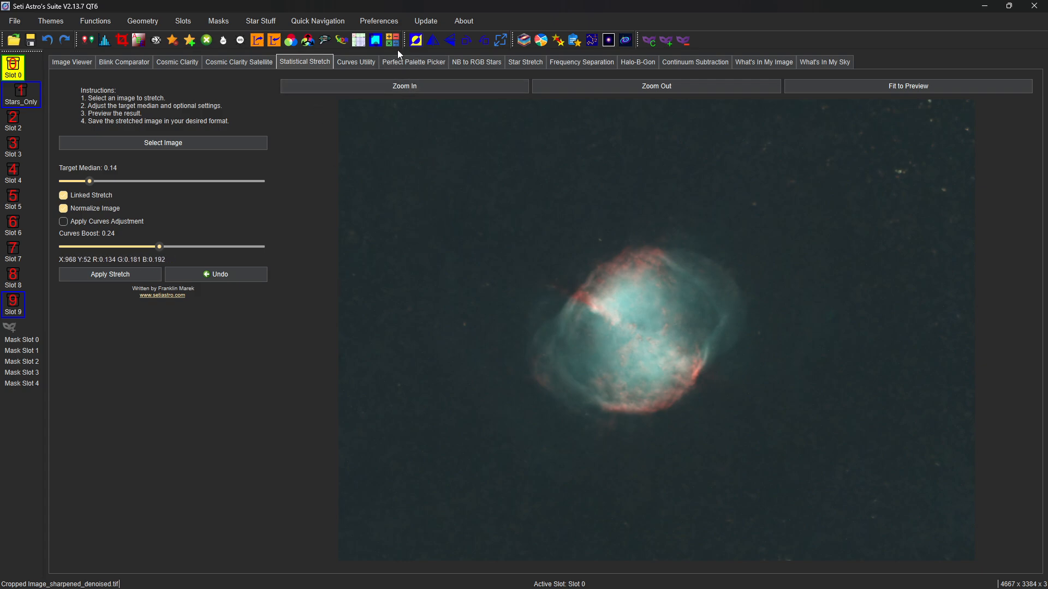
Start Blemish Blaster in an enlarged window, increase its correction radius, and remove the first faint spots near the image's upper-left corner
{"action": "left_click", "coordinate": [322, 40]}
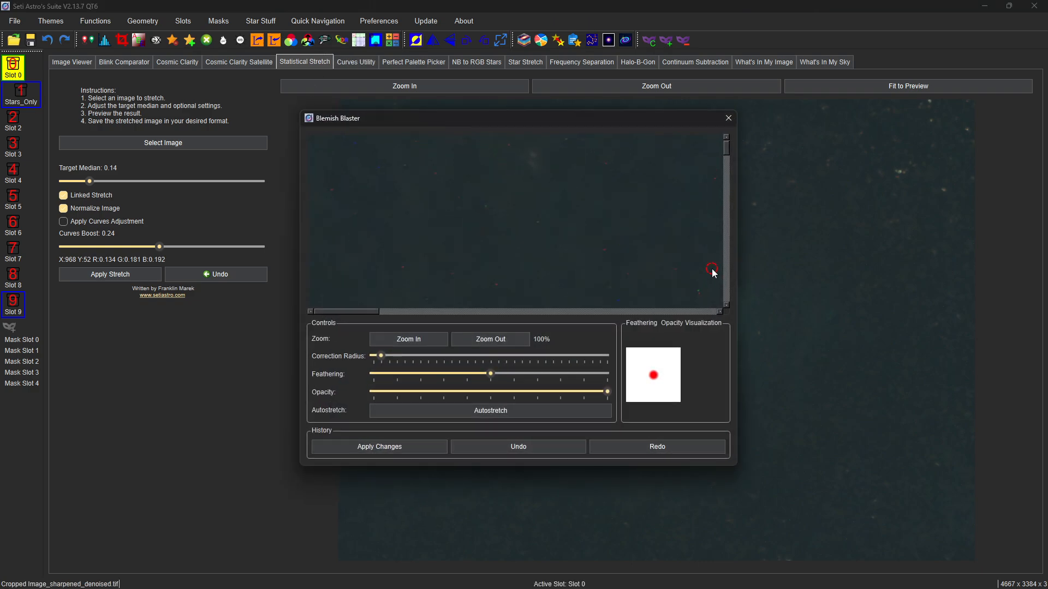
{"action": "left_click_drag", "start_coordinate": [488, 118], "coordinate": [278, 38]}
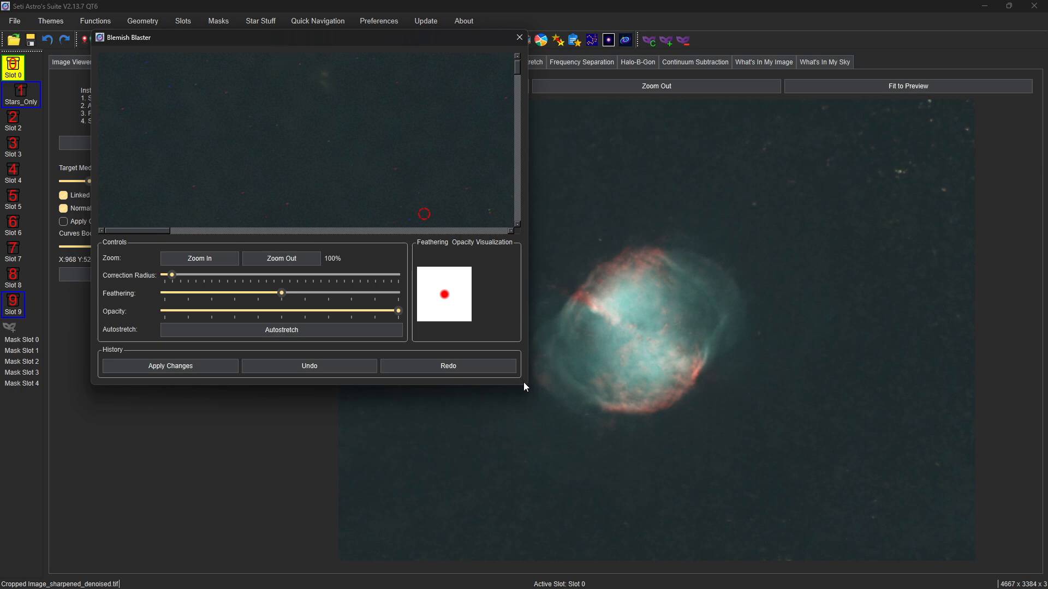
{"action": "left_click_drag", "start_coordinate": [525, 384], "coordinate": [778, 565]}
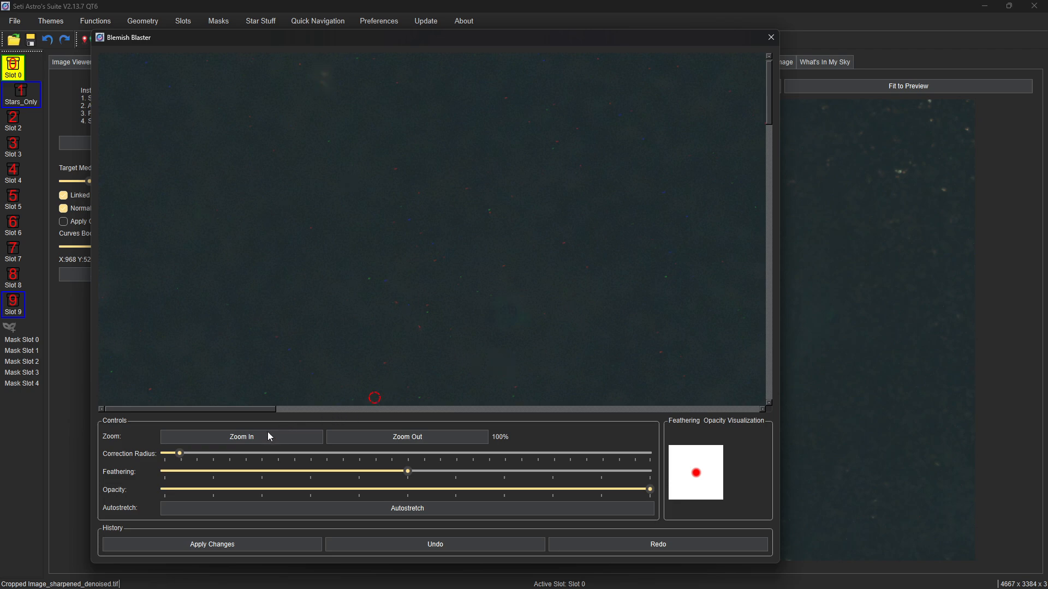
{"action": "left_click_drag", "start_coordinate": [179, 454], "coordinate": [207, 453]}
{"action": "left_click", "coordinate": [325, 81]}
{"action": "left_click", "coordinate": [332, 150]}
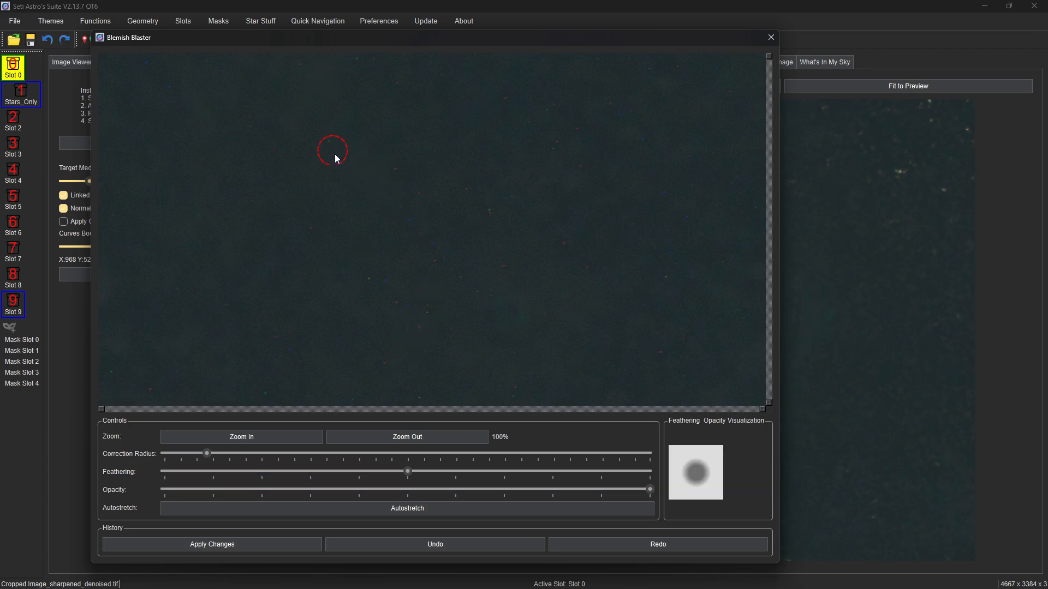
{"action": "left_click", "coordinate": [396, 175]}
{"action": "left_click", "coordinate": [486, 207]}
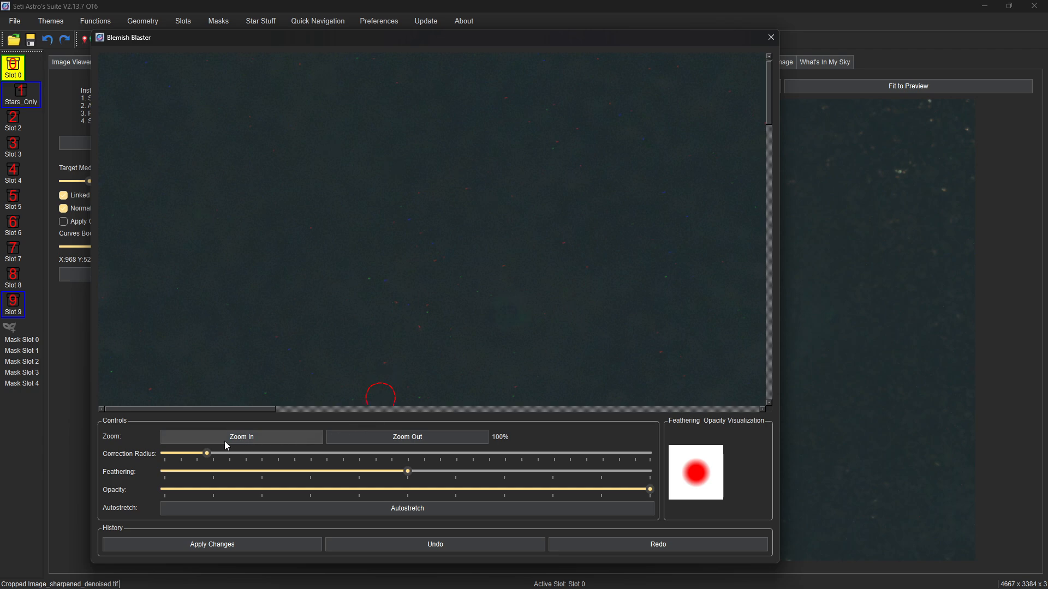
Enlarge the correction radius slightly further and heal the remaining small specks across the upper-left part of the starless background
{"action": "left_click_drag", "start_coordinate": [208, 455], "coordinate": [233, 459]}
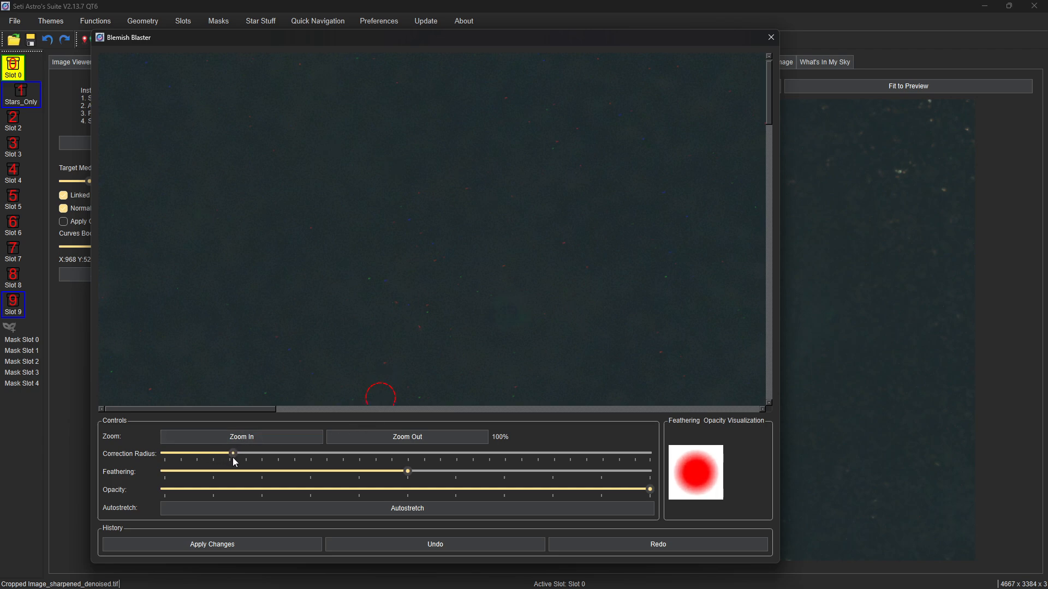
{"action": "left_click", "coordinate": [512, 311]}
{"action": "left_click_drag", "start_coordinate": [234, 454], "coordinate": [223, 453]}
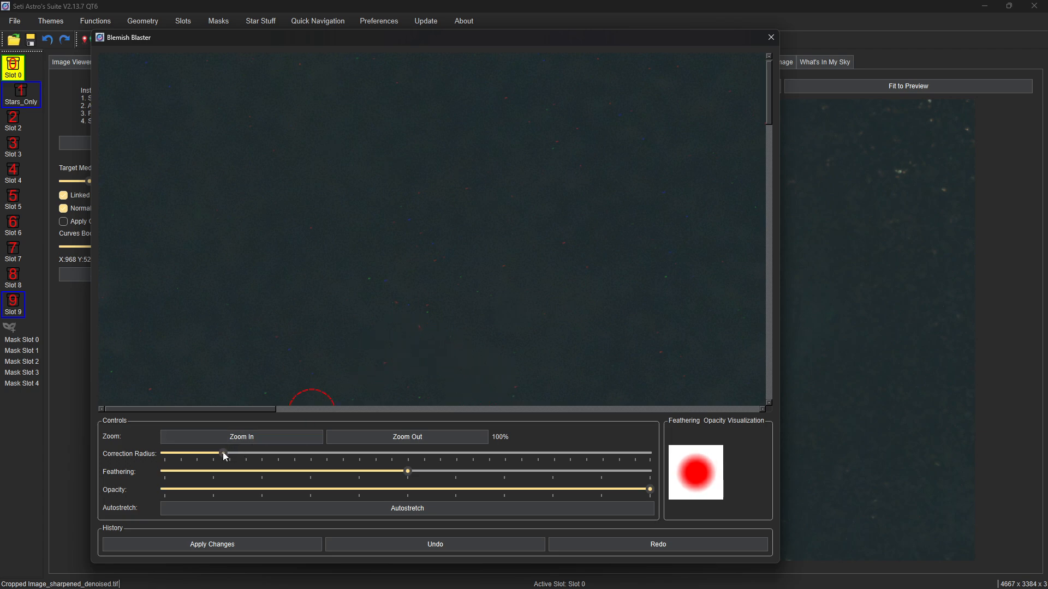
{"action": "left_click", "coordinate": [385, 287]}
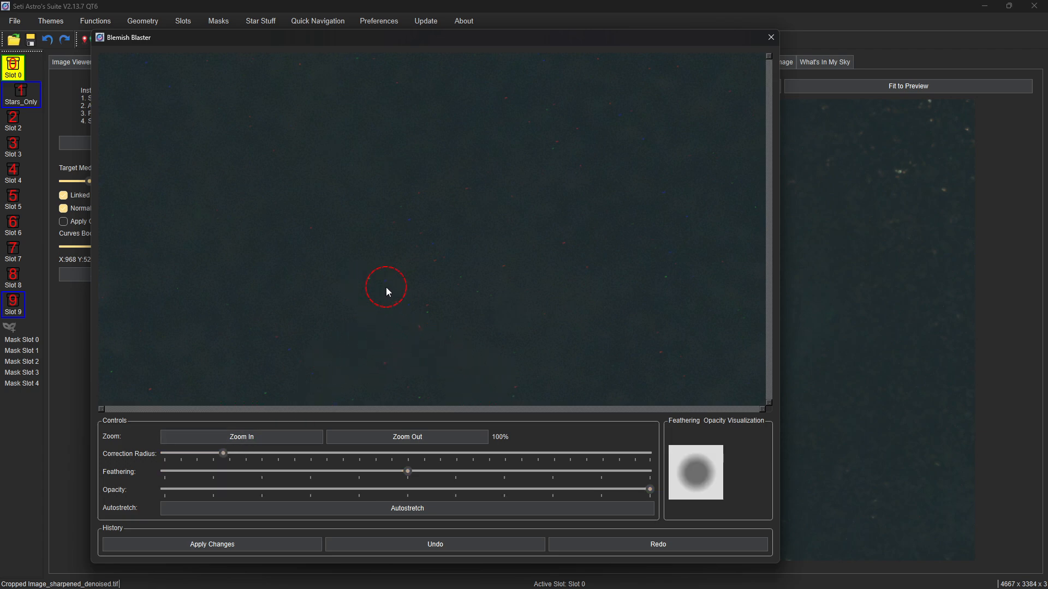
{"action": "left_click", "coordinate": [366, 286]}
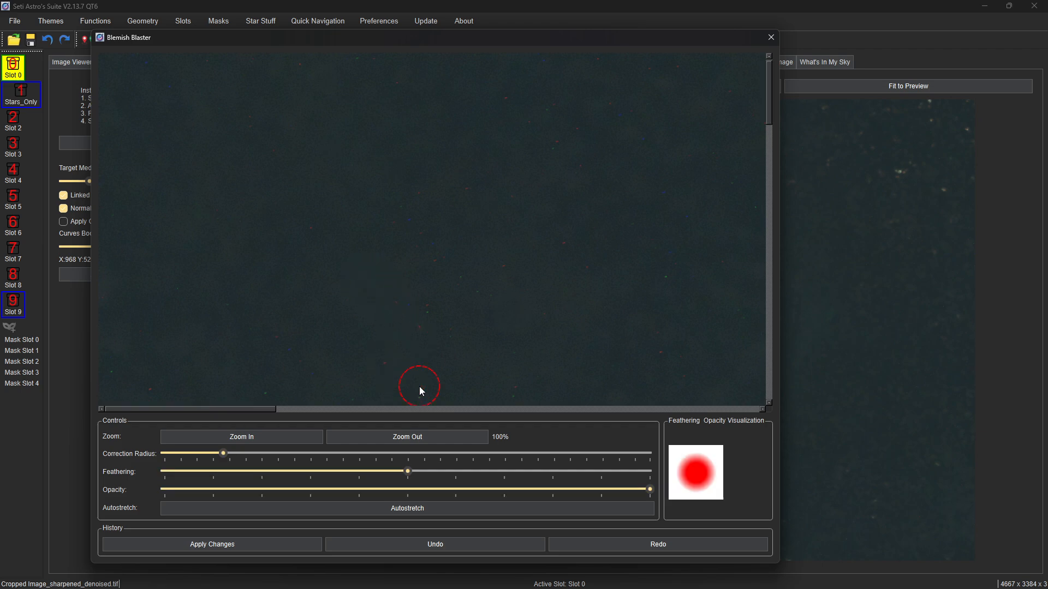
{"action": "left_click", "coordinate": [424, 310]}
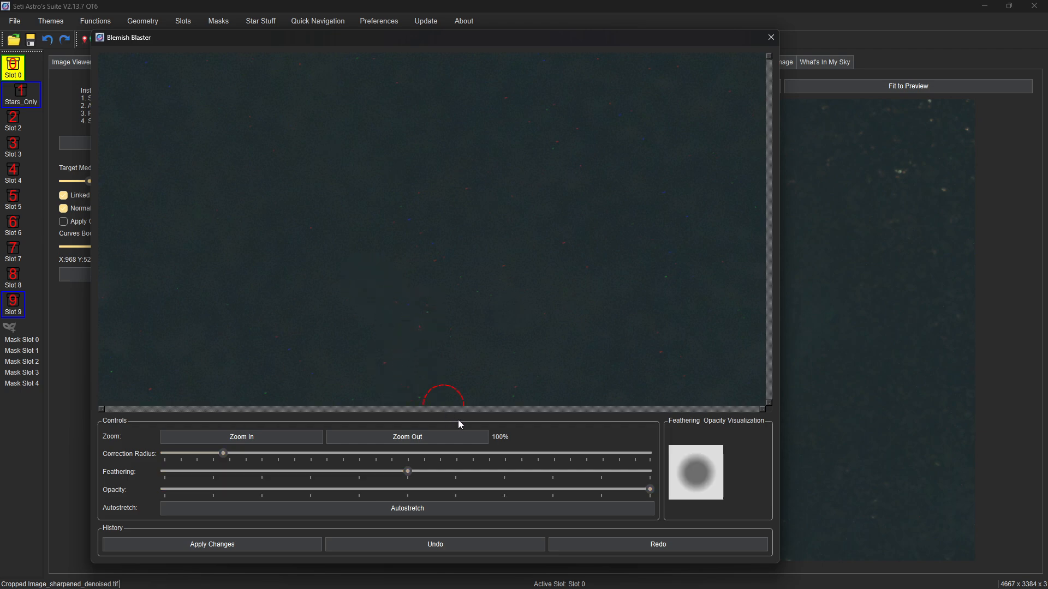
{"action": "left_click", "coordinate": [396, 362]}
{"action": "left_click", "coordinate": [456, 278]}
{"action": "left_click", "coordinate": [483, 300]}
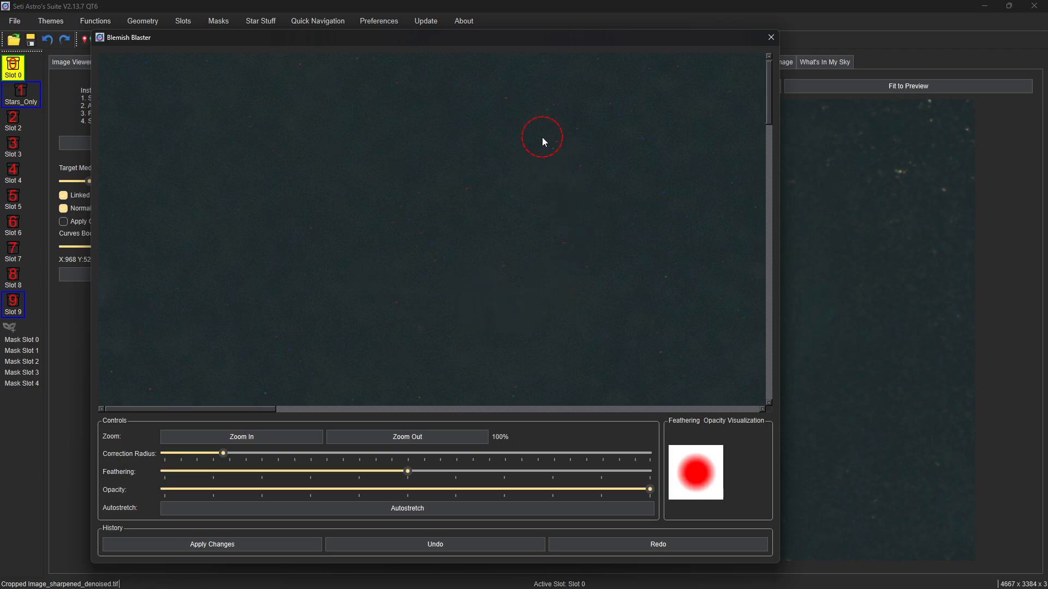
{"action": "left_click", "coordinate": [518, 109]}
{"action": "left_click", "coordinate": [547, 111]}
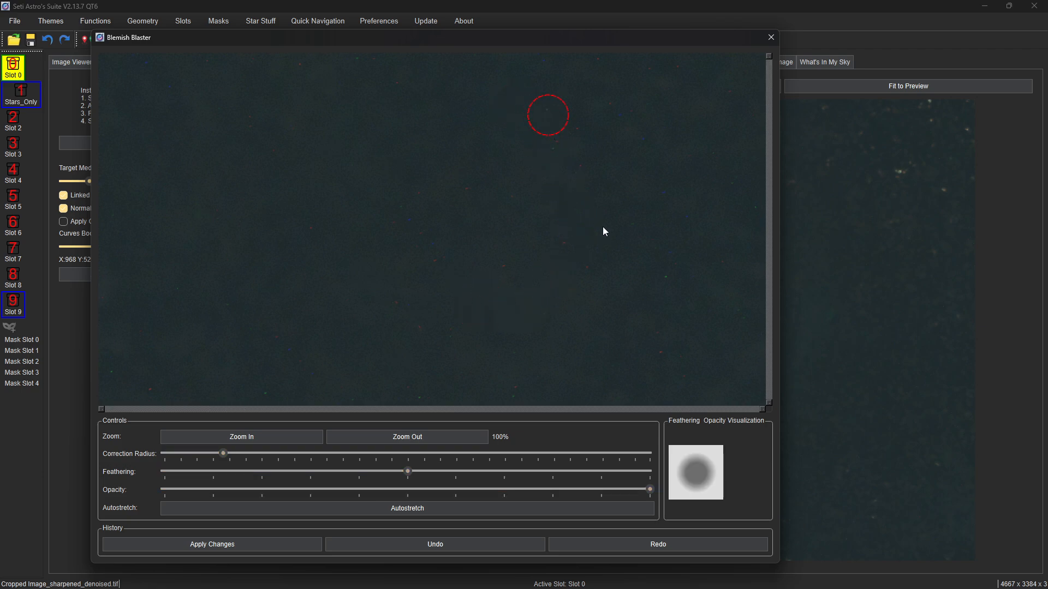
Remove the brownish star residues at the centre and right of the background area towards the image's upper-right side
{"action": "left_click_drag", "start_coordinate": [240, 407], "coordinate": [629, 394]}
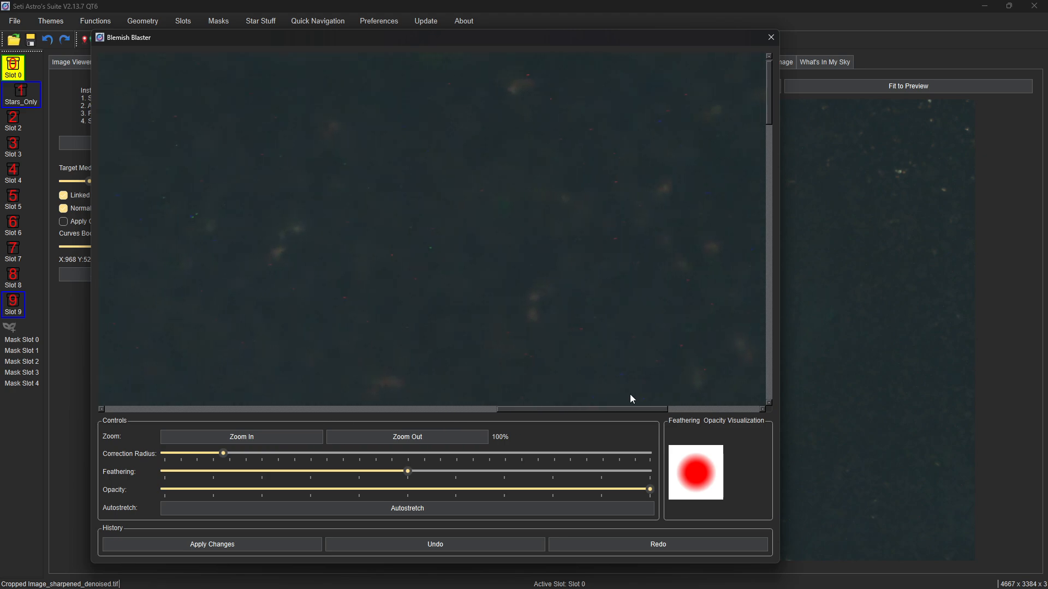
{"action": "left_click", "coordinate": [522, 84]}
{"action": "left_click", "coordinate": [666, 192]}
{"action": "left_click", "coordinate": [707, 252]}
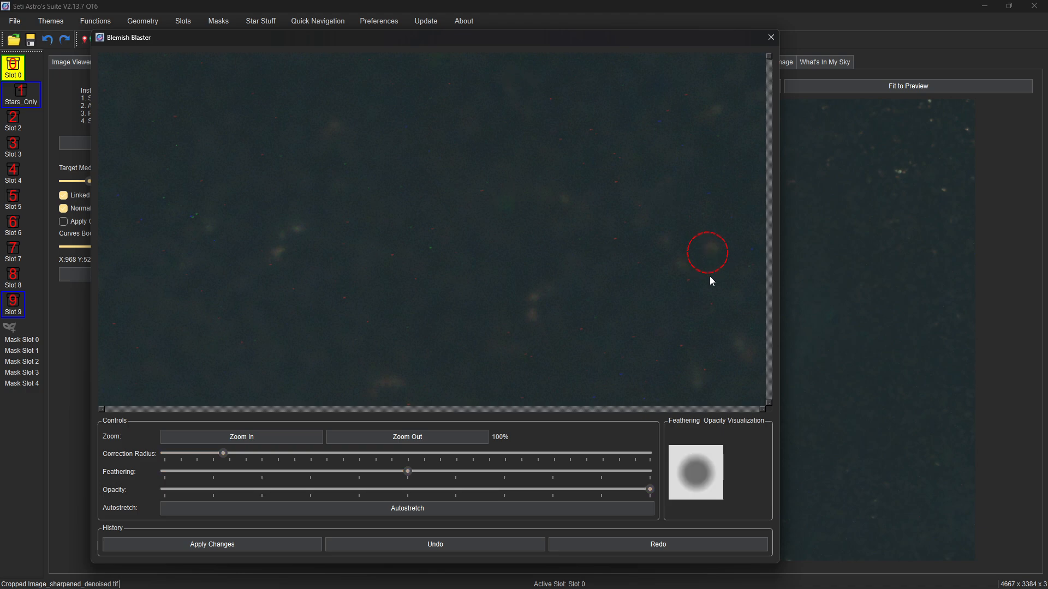
{"action": "left_click", "coordinate": [685, 277]}
{"action": "left_click", "coordinate": [739, 349]}
{"action": "left_click", "coordinate": [695, 382]}
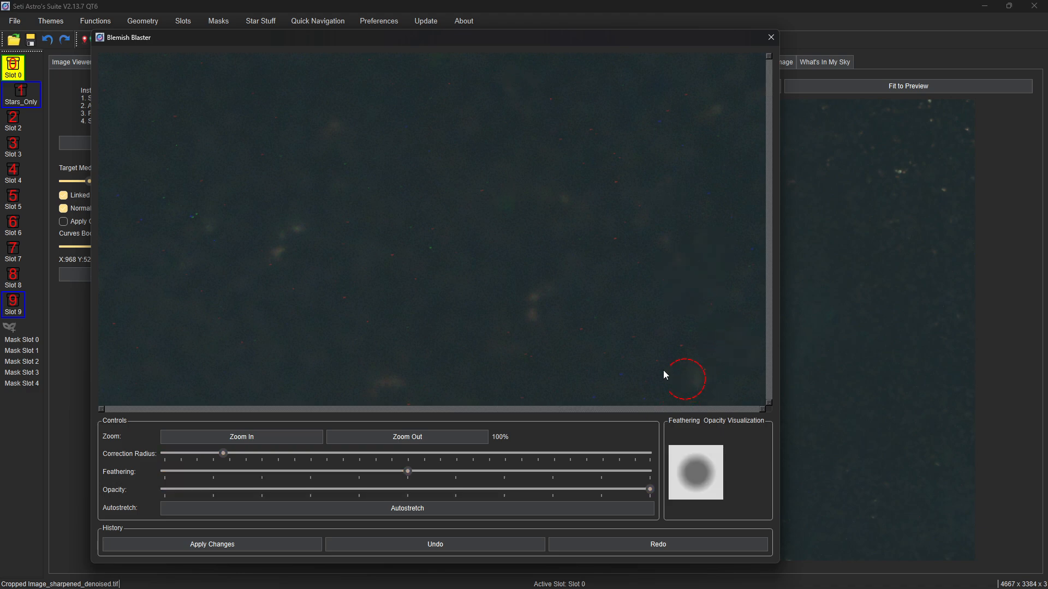
{"action": "left_click", "coordinate": [538, 321]}
{"action": "left_click", "coordinate": [541, 295]}
{"action": "left_click", "coordinate": [566, 203]}
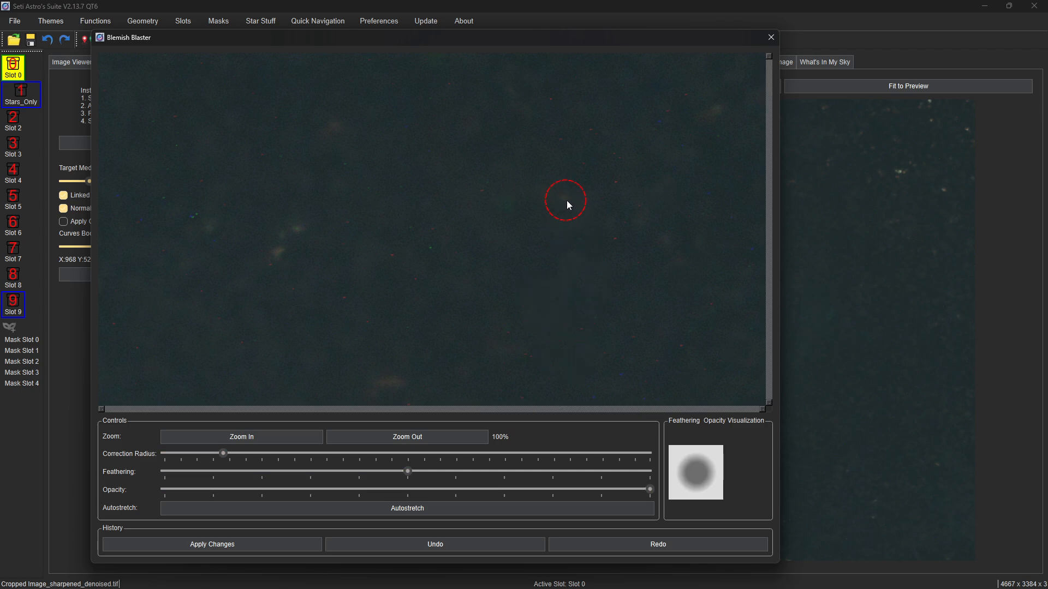
{"action": "left_click", "coordinate": [712, 112]}
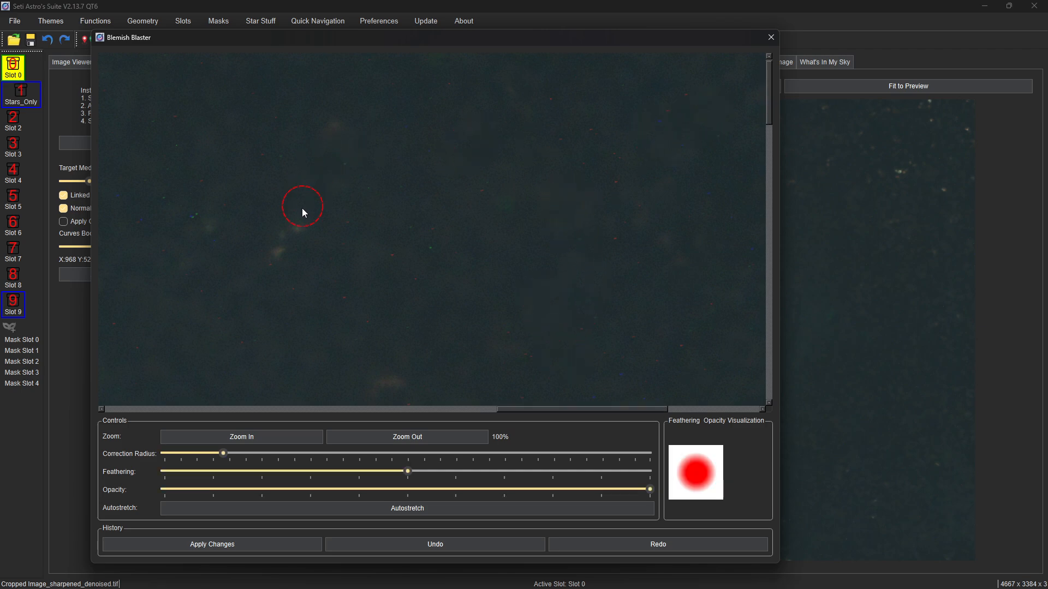
Heal the remaining smudges in the left half of that background area and the reddish spot just below it
{"action": "left_click", "coordinate": [302, 223]}
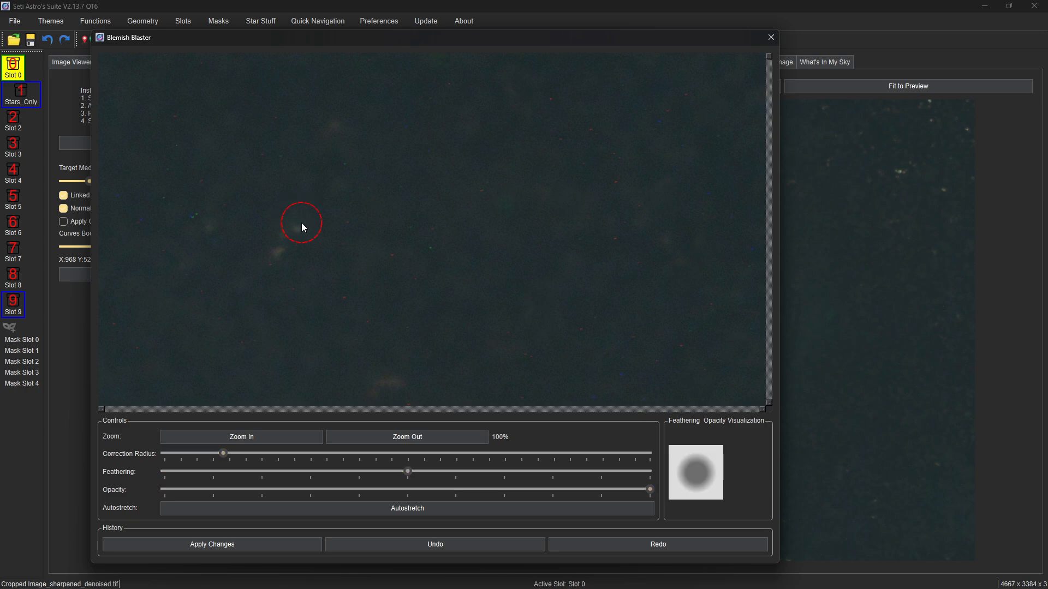
{"action": "left_click", "coordinate": [332, 129]}
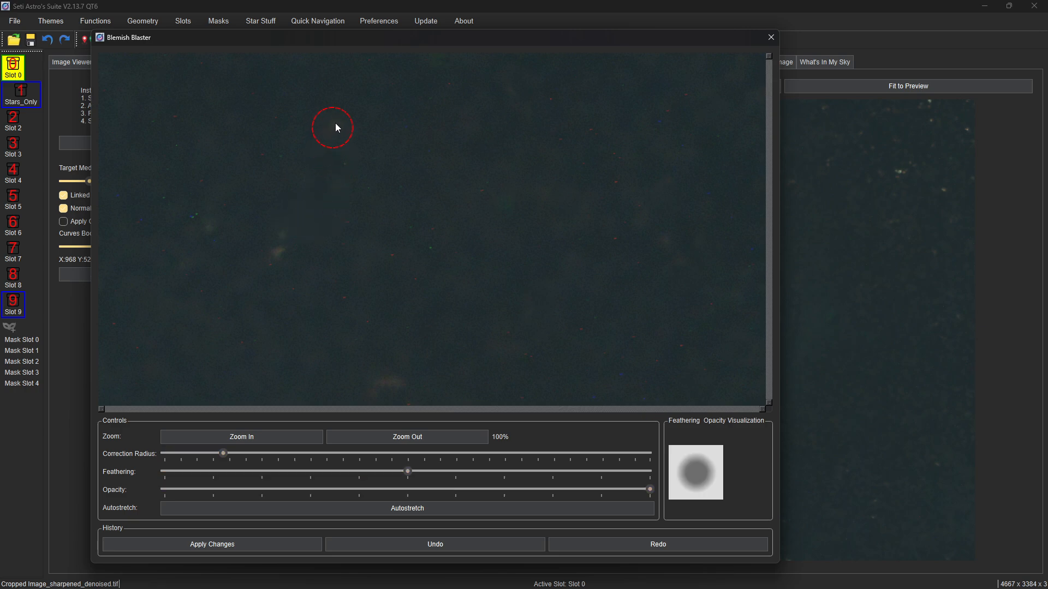
{"action": "left_click", "coordinate": [205, 223]}
{"action": "left_click", "coordinate": [283, 258]}
{"action": "left_click", "coordinate": [283, 236]}
{"action": "left_click", "coordinate": [388, 382]}
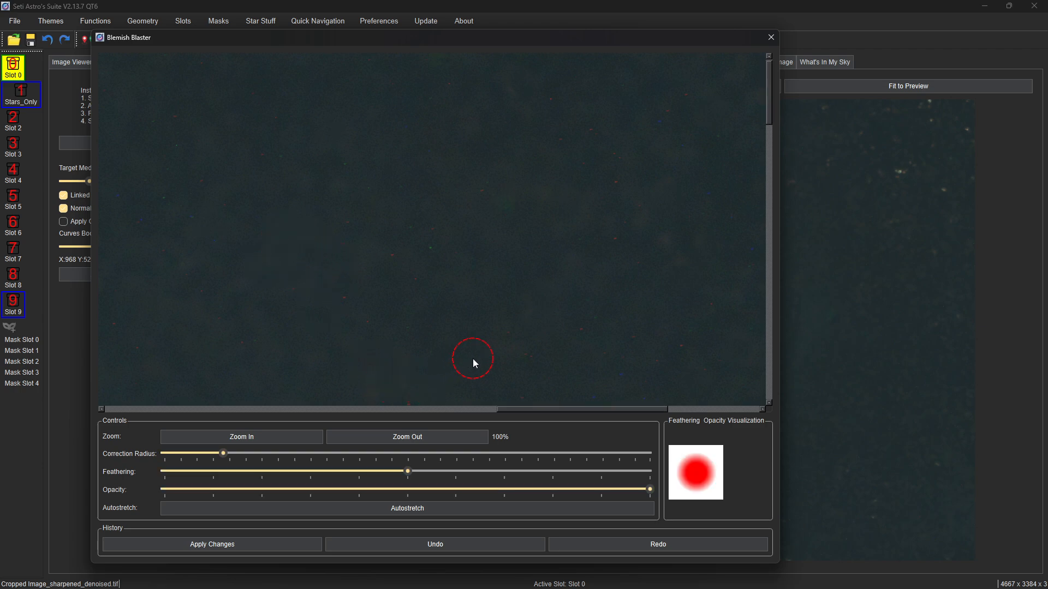
{"action": "scroll", "coordinate": [601, 275], "scroll_direction": "down", "scroll_amount": 2}
{"action": "left_click", "coordinate": [239, 370]}
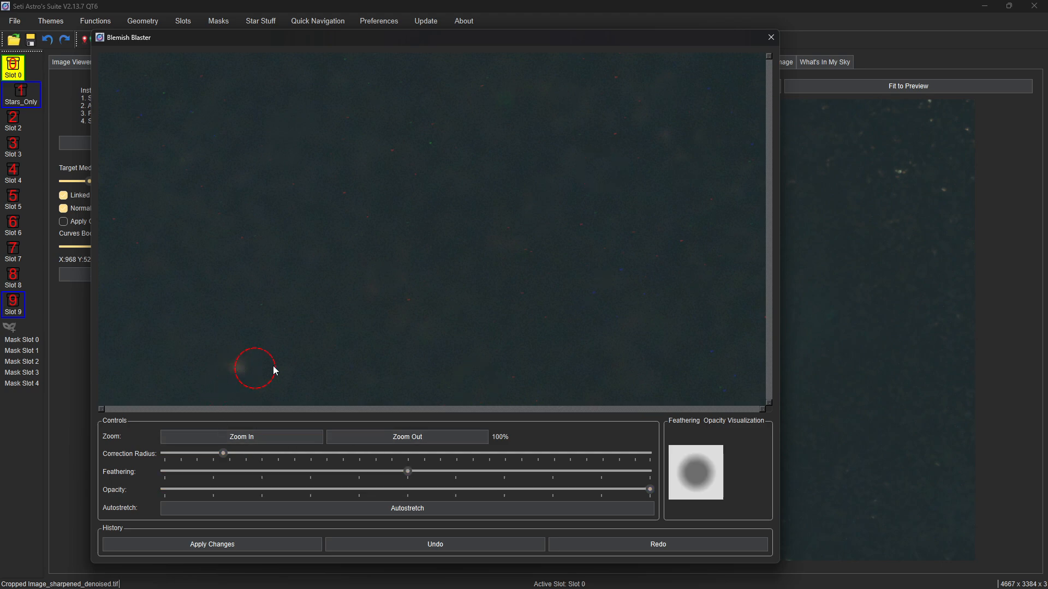
Heal the bright star residues in the background between the nebula and the image's upper-right area
{"action": "left_click", "coordinate": [392, 437]}
{"action": "left_click", "coordinate": [392, 438]}
{"action": "left_click", "coordinate": [392, 437]}
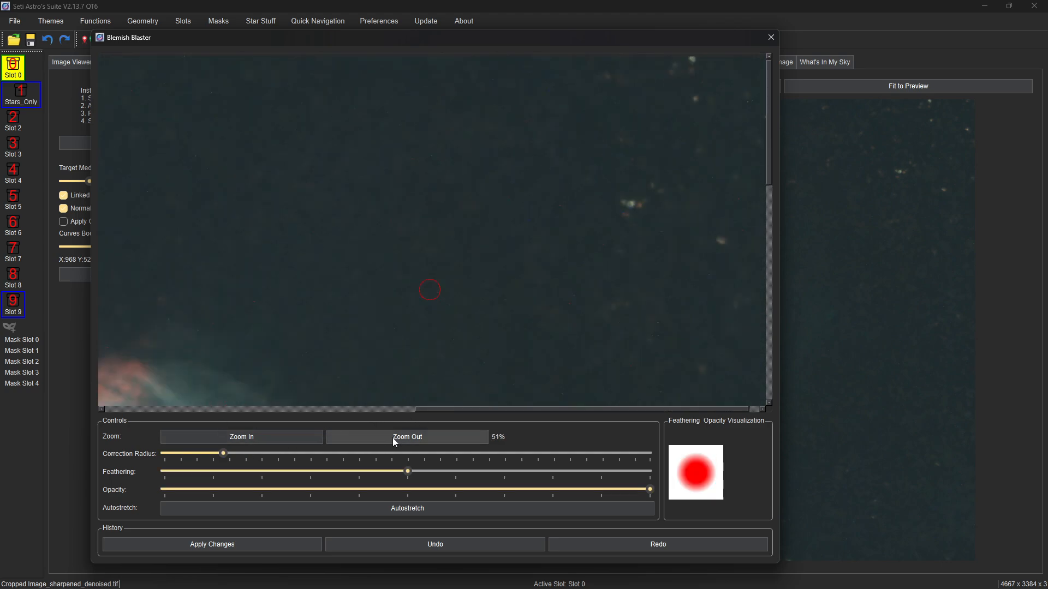
{"action": "left_click", "coordinate": [392, 438]}
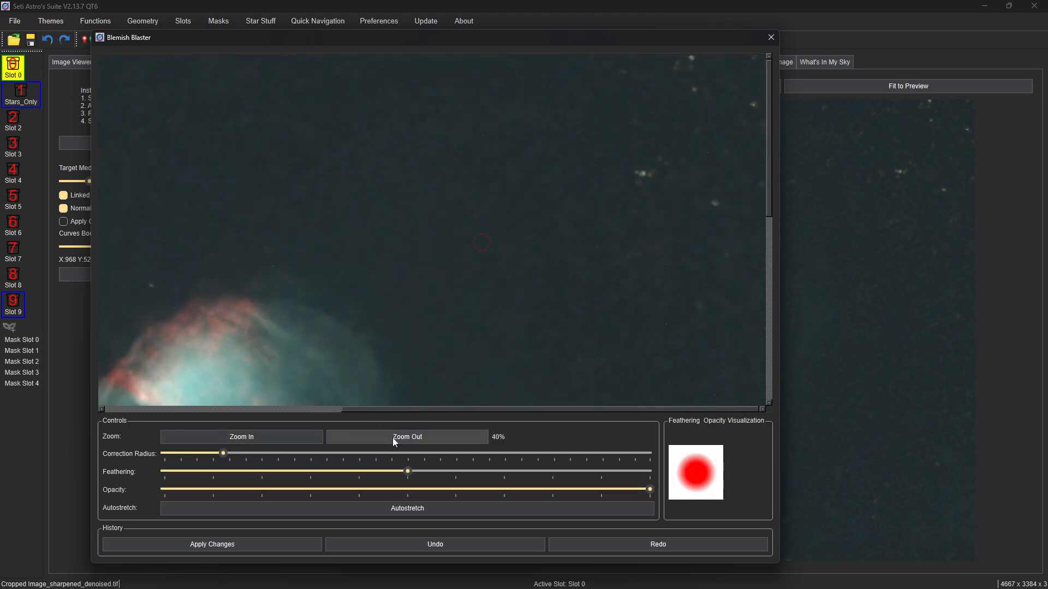
{"action": "left_click", "coordinate": [692, 58]}
{"action": "left_click", "coordinate": [676, 65]}
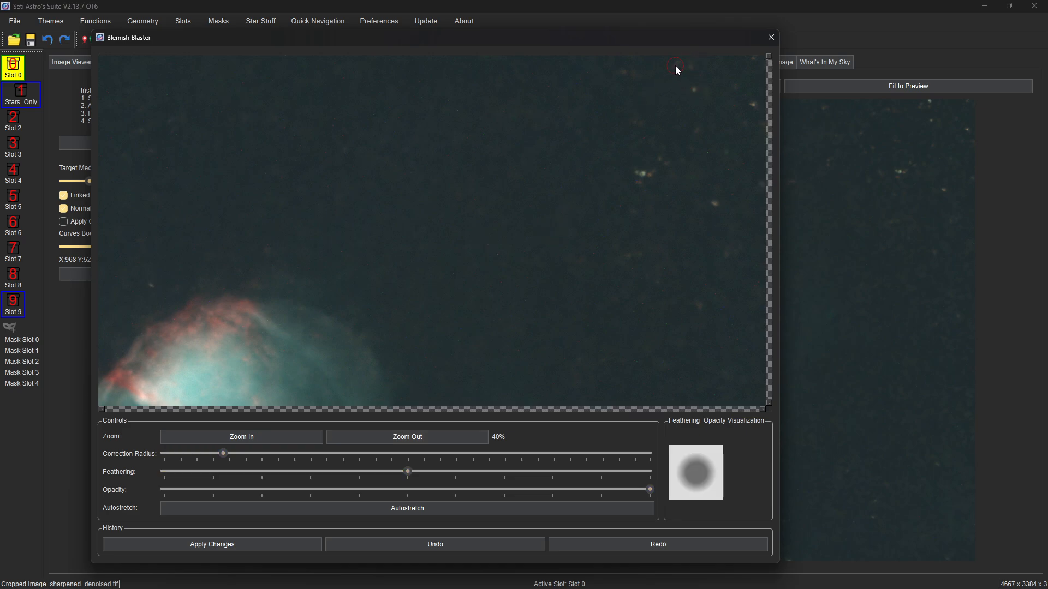
{"action": "left_click", "coordinate": [622, 71]}
{"action": "left_click", "coordinate": [641, 174]}
{"action": "left_click", "coordinate": [652, 174]}
{"action": "left_click", "coordinate": [716, 204]}
{"action": "left_click", "coordinate": [755, 103]}
{"action": "left_click", "coordinate": [695, 89]}
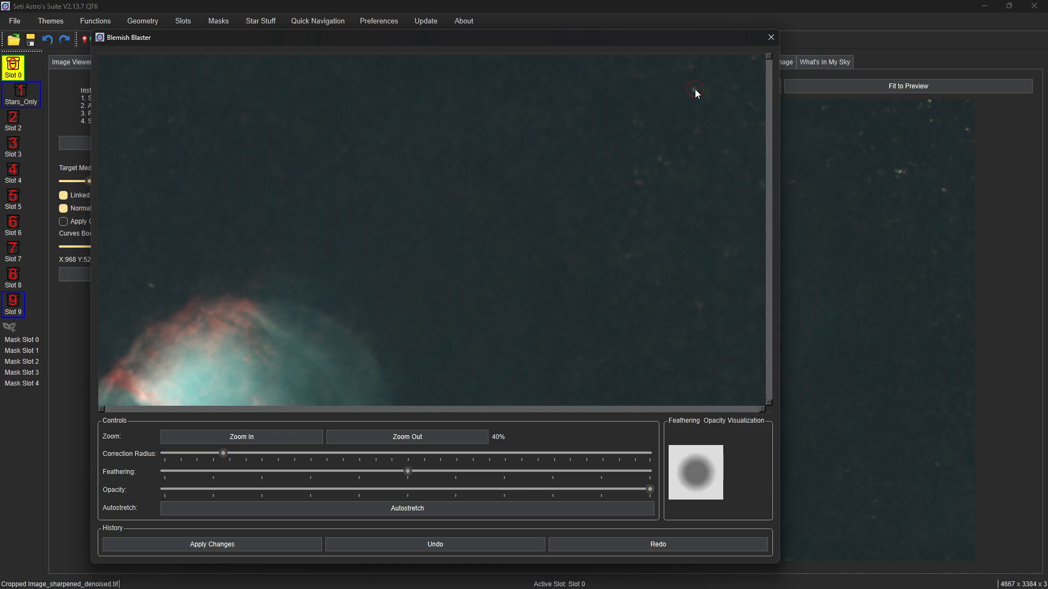
{"action": "left_click", "coordinate": [750, 57]}
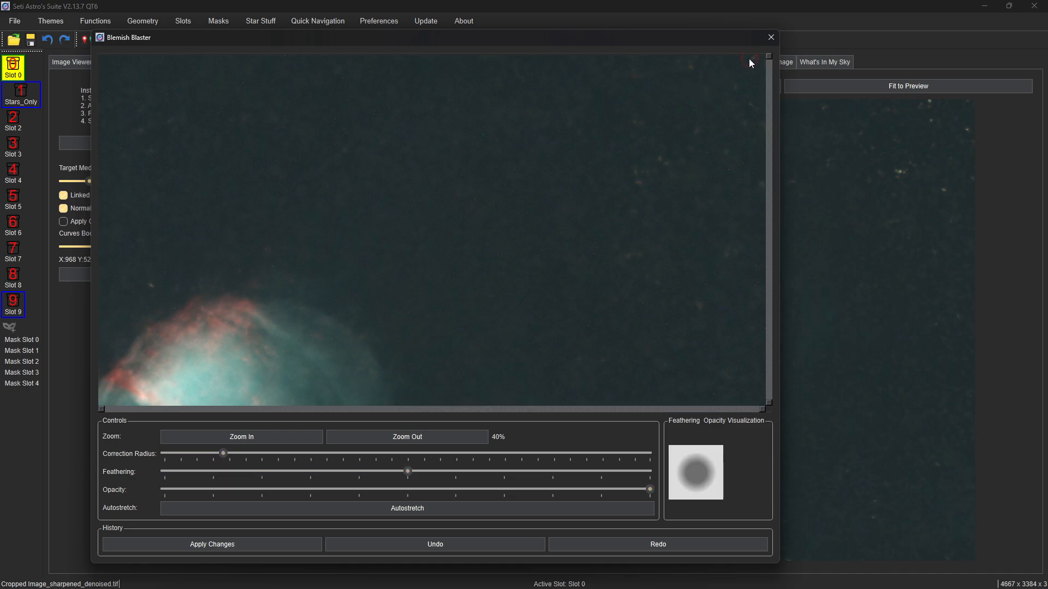
Remove the fainter specks remaining in that same area, including the ones around the healed bright residues and farther below
{"action": "left_click", "coordinate": [624, 257]}
{"action": "left_click", "coordinate": [637, 183]}
{"action": "left_click", "coordinate": [634, 170]}
{"action": "left_click", "coordinate": [671, 164]}
{"action": "left_click", "coordinate": [716, 172]}
{"action": "left_click", "coordinate": [720, 152]}
{"action": "left_click", "coordinate": [758, 185]}
{"action": "left_click", "coordinate": [700, 306]}
Heal the remaining specks in the background beside and below the nebula, check the whole image, and apply the blemish corrections
{"action": "scroll", "coordinate": [672, 284], "scroll_direction": "down", "scroll_amount": 5}
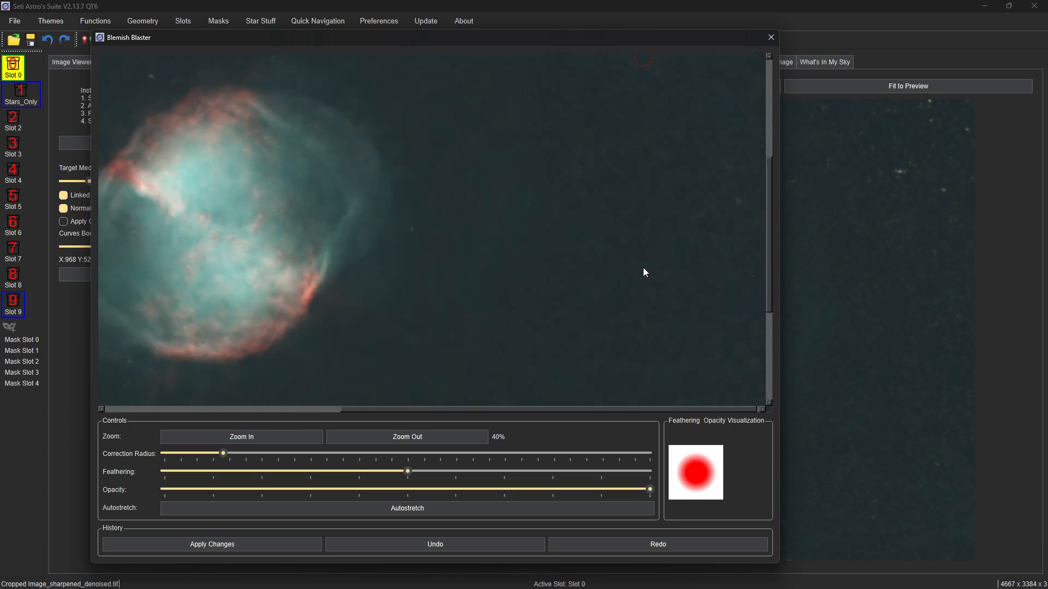
{"action": "left_click", "coordinate": [739, 151]}
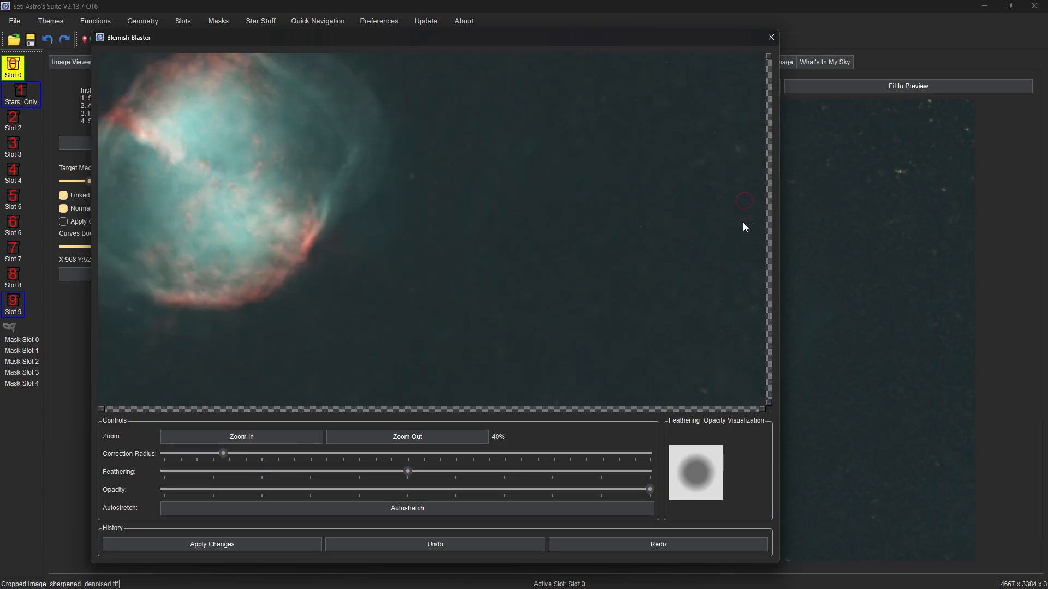
{"action": "scroll", "coordinate": [504, 213], "scroll_direction": "down", "scroll_amount": 2}
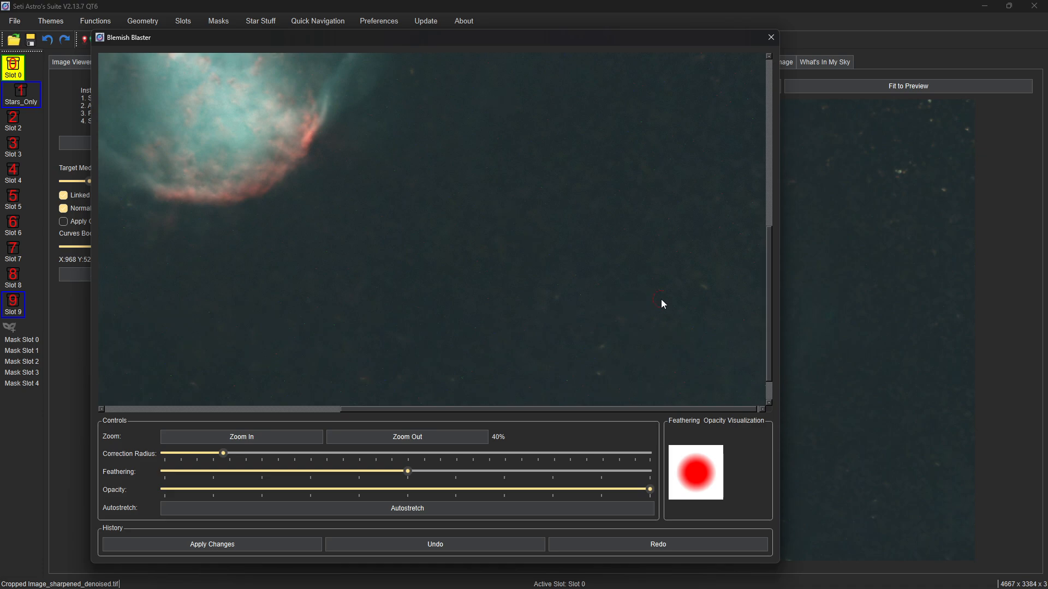
{"action": "left_click", "coordinate": [702, 290]}
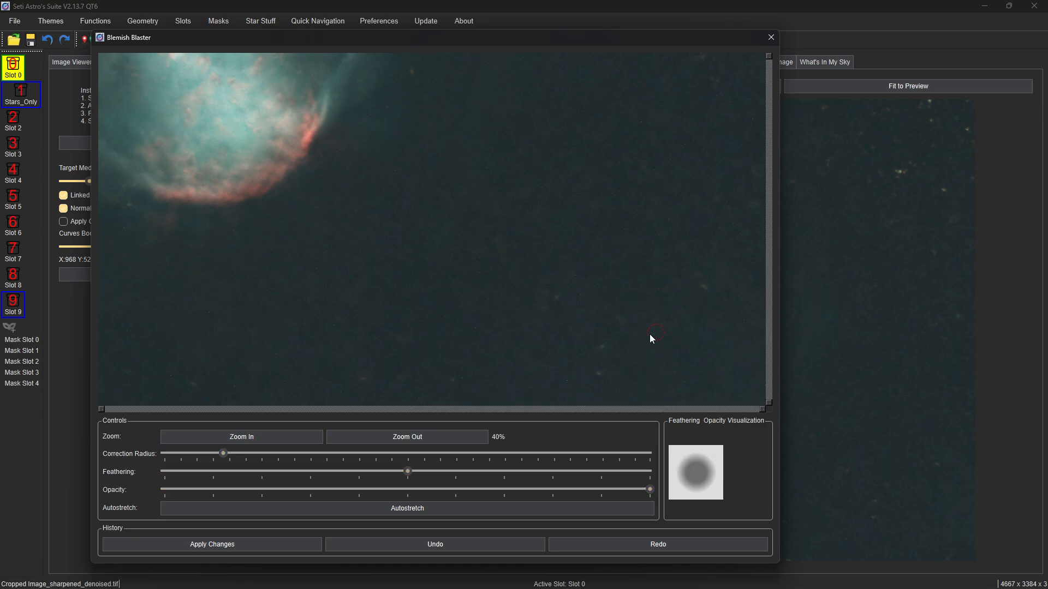
{"action": "left_click", "coordinate": [601, 347]}
{"action": "left_click", "coordinate": [602, 375]}
{"action": "left_click", "coordinate": [448, 379]}
{"action": "left_click", "coordinate": [194, 388]}
{"action": "scroll", "coordinate": [290, 269], "scroll_direction": "down", "scroll_amount": 4}
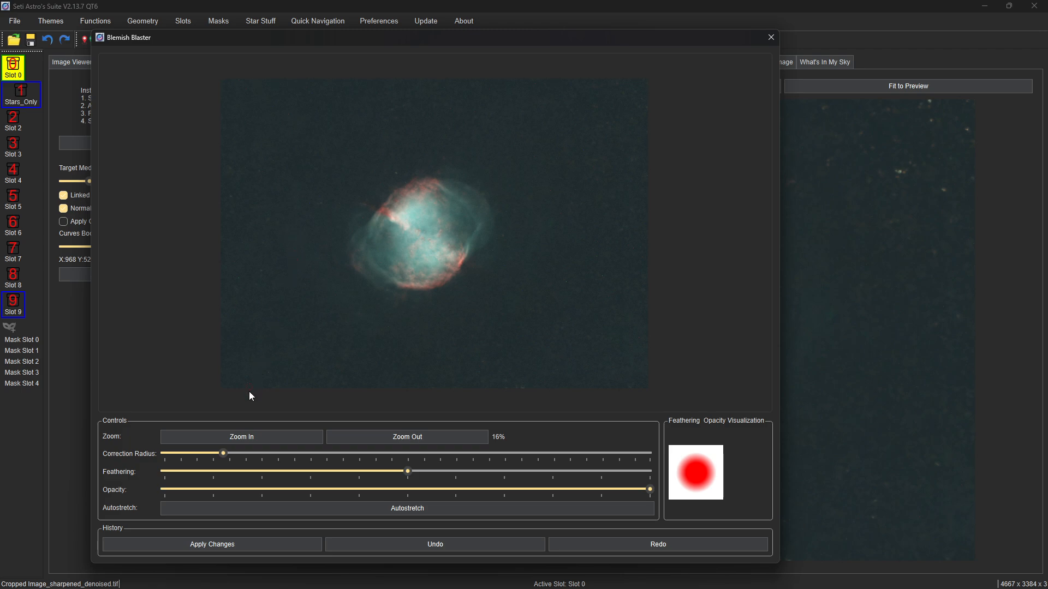
{"action": "scroll", "coordinate": [250, 398], "scroll_direction": "down", "scroll_amount": 2}
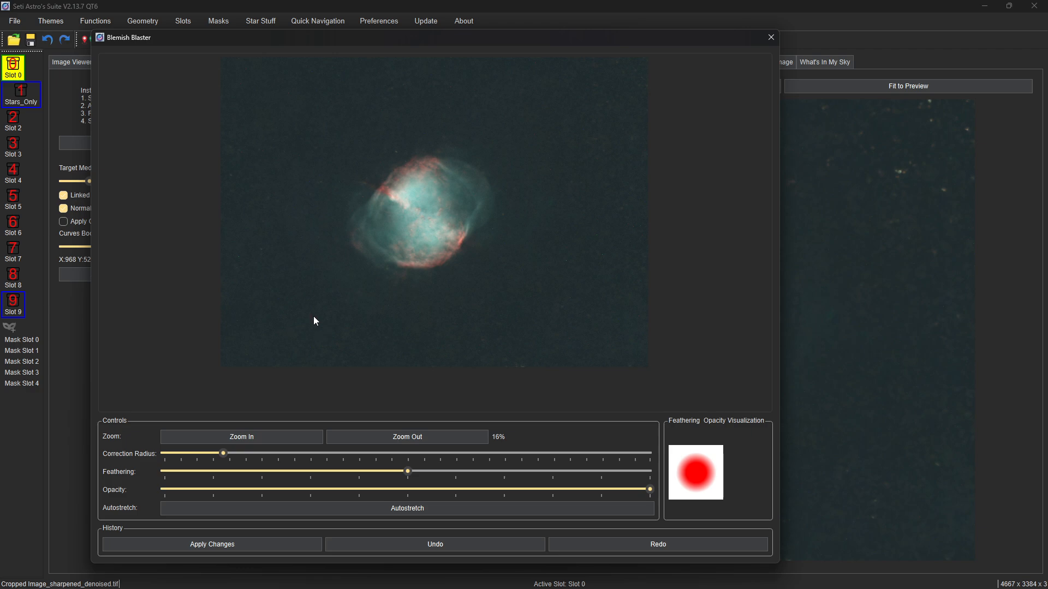
{"action": "scroll", "coordinate": [313, 321], "scroll_direction": "up", "scroll_amount": 2}
{"action": "scroll", "coordinate": [314, 321], "scroll_direction": "down", "scroll_amount": 5}
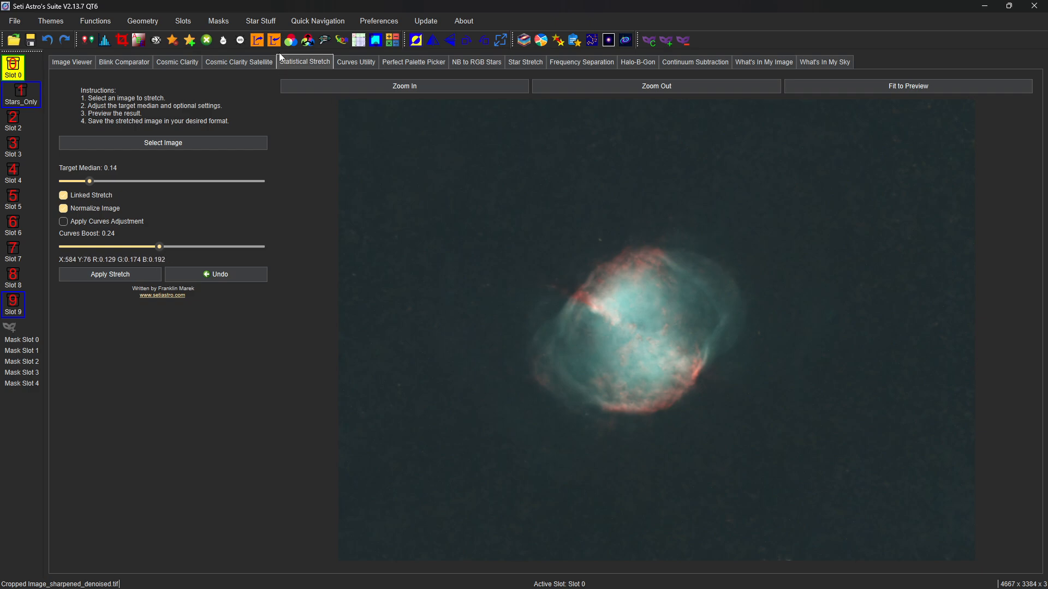
Neutralize the background using a sample box drawn over empty sky to the upper left of the nebula
{"action": "left_click", "coordinate": [223, 40]}
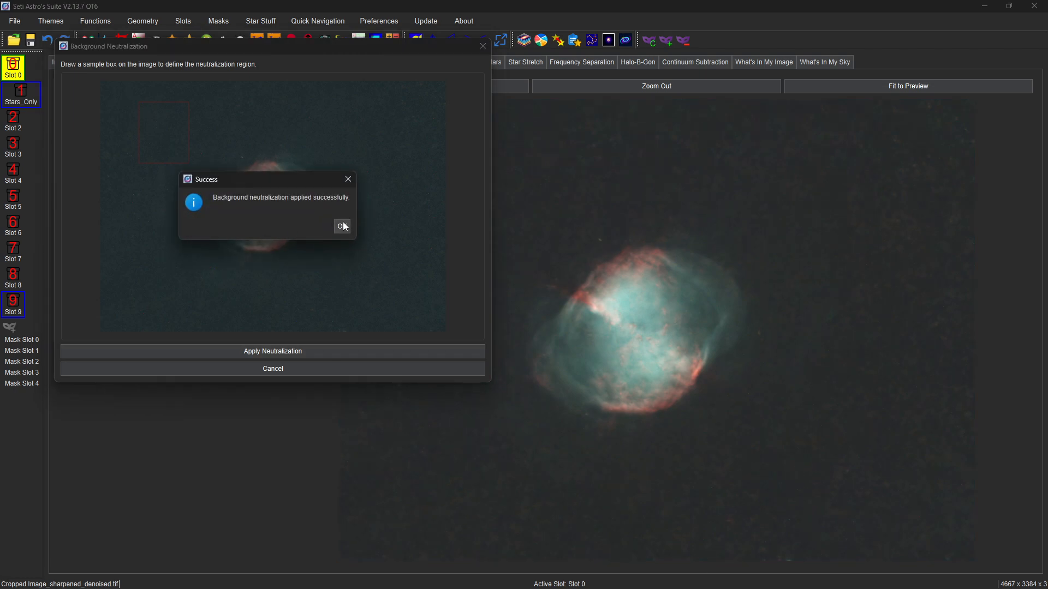
{"action": "left_click", "coordinate": [342, 226]}
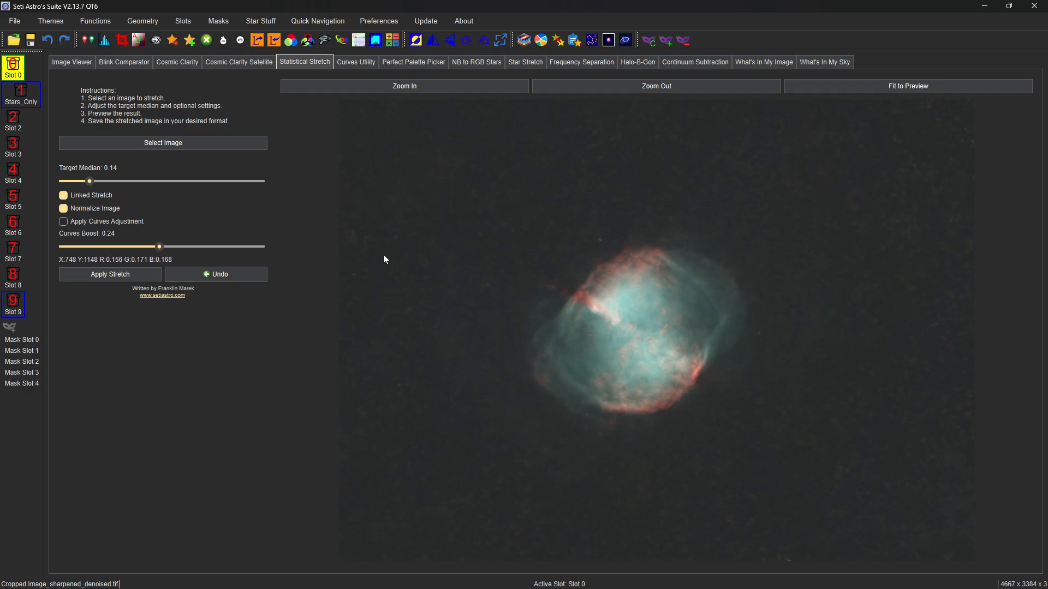
Start WaveScale HDR, place the luminance mask window beside its dialog, and lower the mask gamma slightly
{"action": "left_click", "coordinate": [340, 40]}
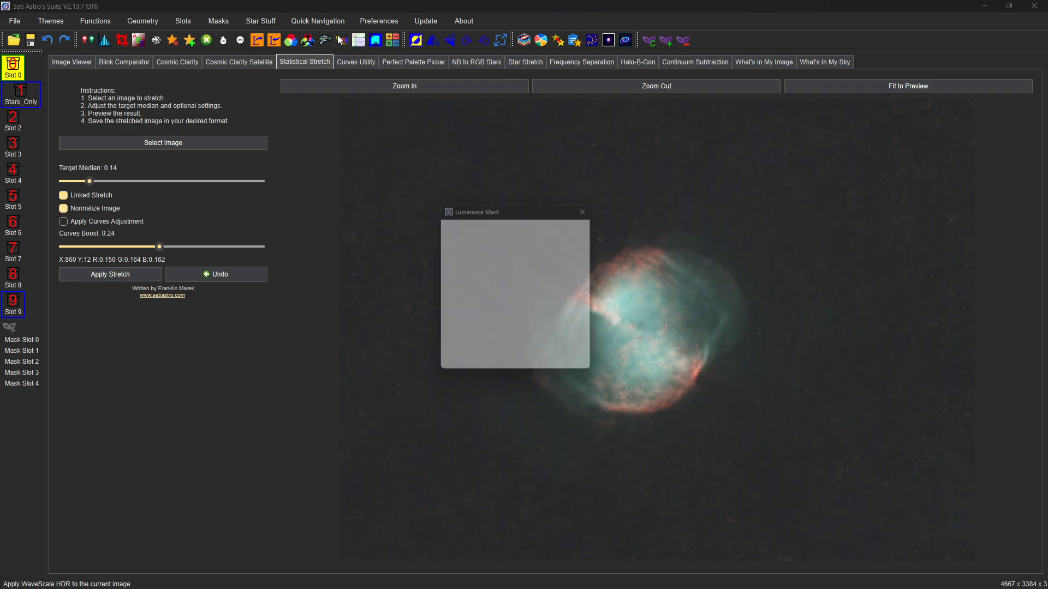
{"action": "left_click_drag", "start_coordinate": [513, 210], "coordinate": [890, 208]}
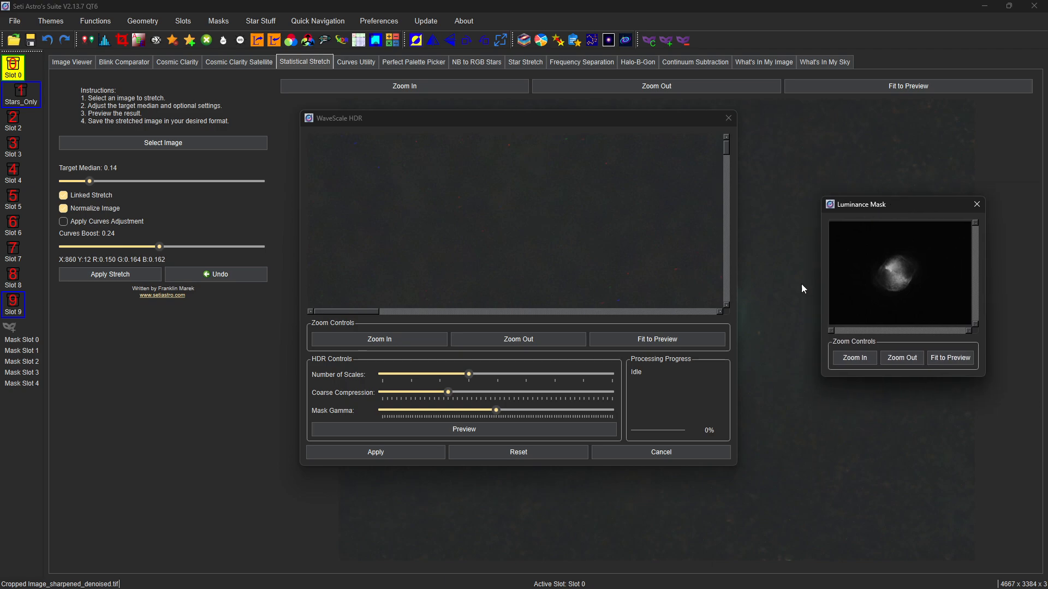
{"action": "left_click", "coordinate": [496, 410]}
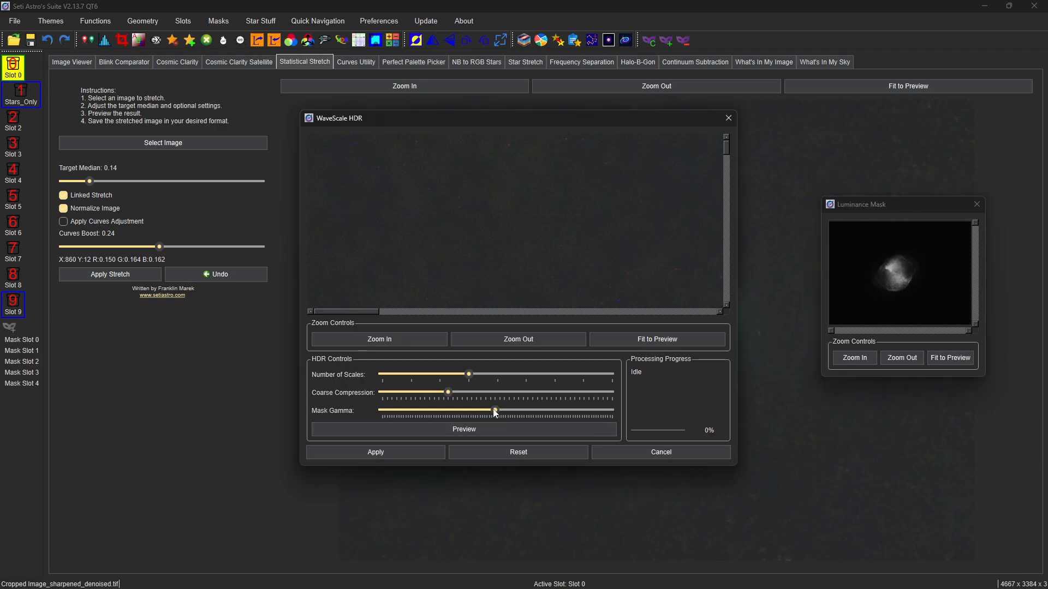
{"action": "left_click_drag", "start_coordinate": [488, 410], "coordinate": [463, 410]}
{"action": "left_click", "coordinate": [476, 411]}
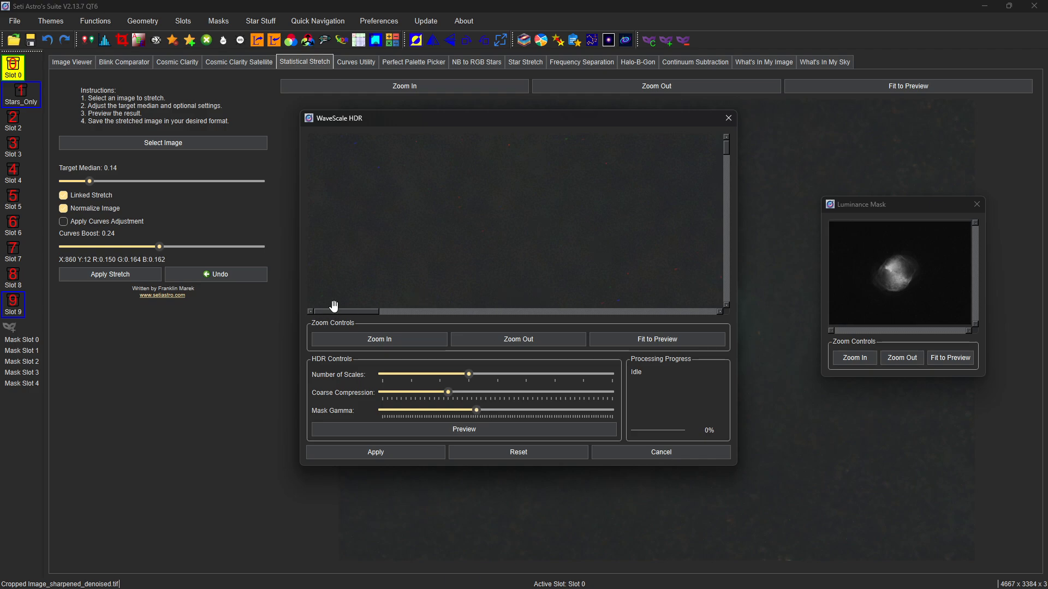
Bring the nebula into the WaveScale HDR preview, generate the preview, and apply the HDR processing to the image
{"action": "left_click_drag", "start_coordinate": [340, 315], "coordinate": [507, 323]}
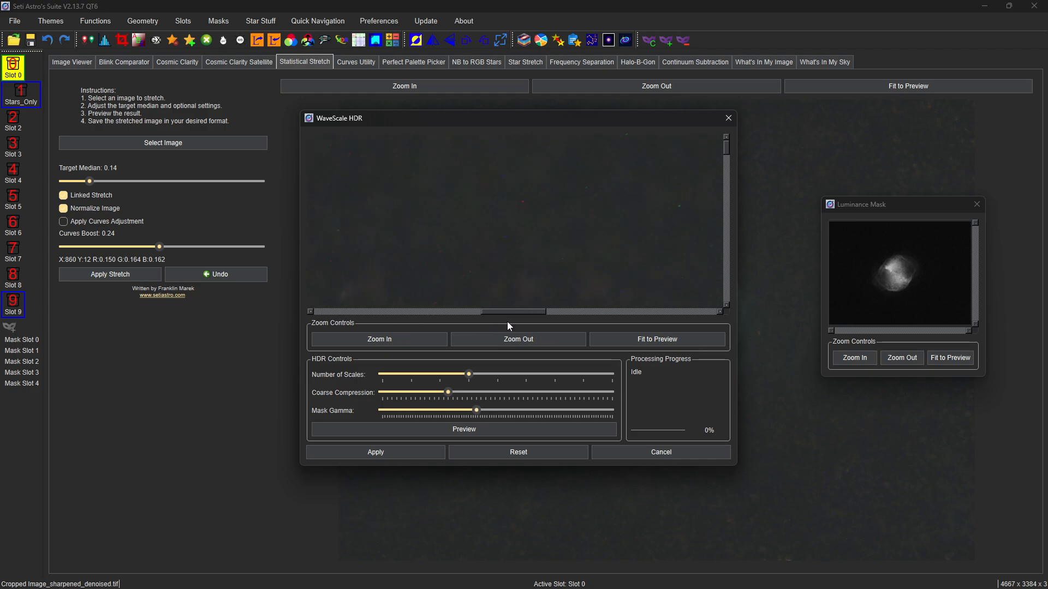
{"action": "left_click_drag", "start_coordinate": [725, 152], "coordinate": [725, 228]}
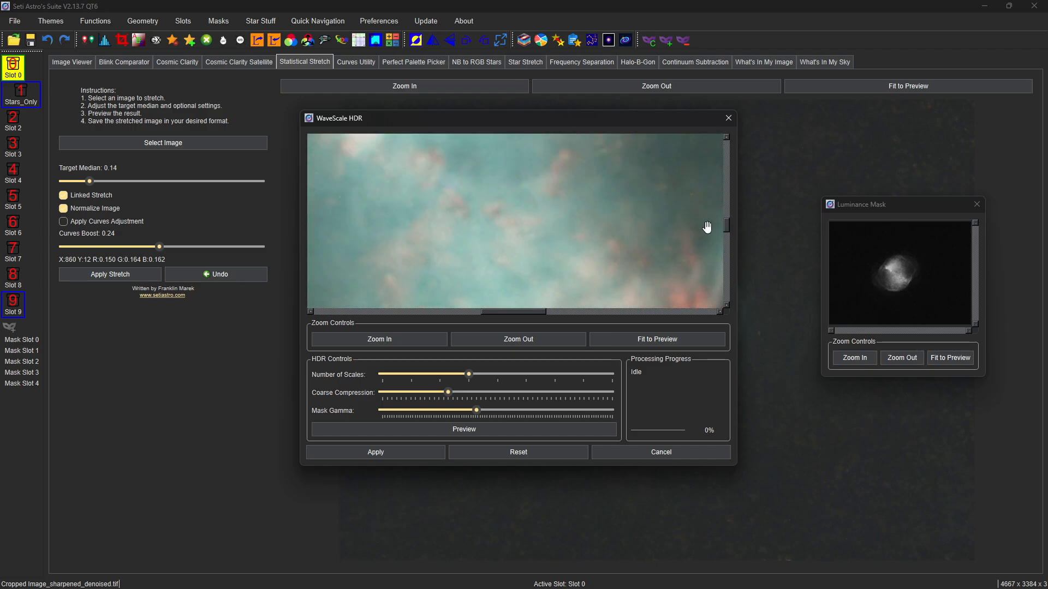
{"action": "left_click", "coordinate": [516, 339]}
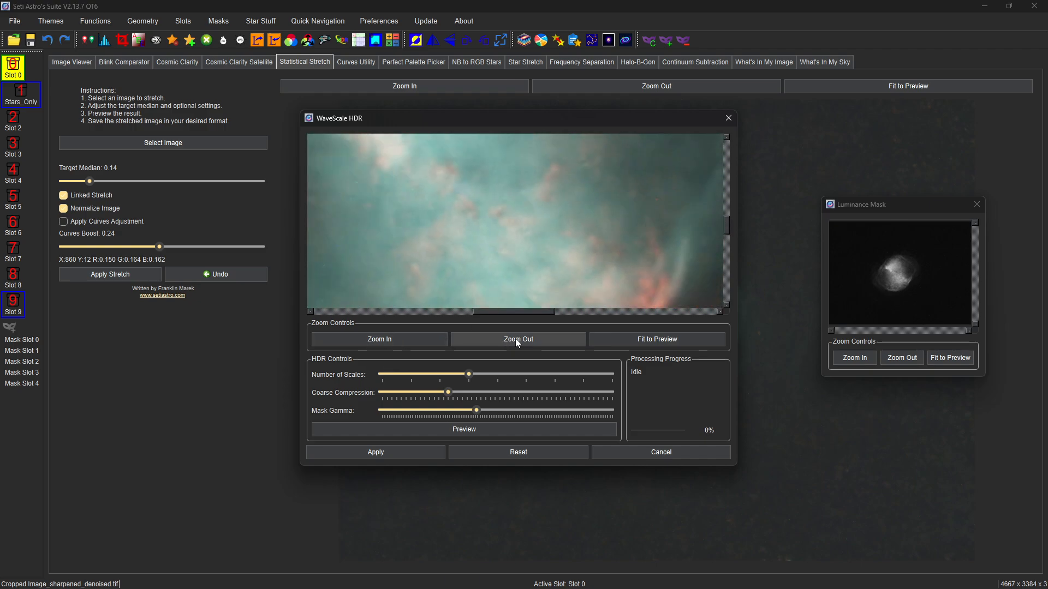
{"action": "left_click", "coordinate": [516, 340]}
{"action": "left_click", "coordinate": [516, 339]}
{"action": "left_click", "coordinate": [516, 340]}
{"action": "left_click", "coordinate": [515, 339]}
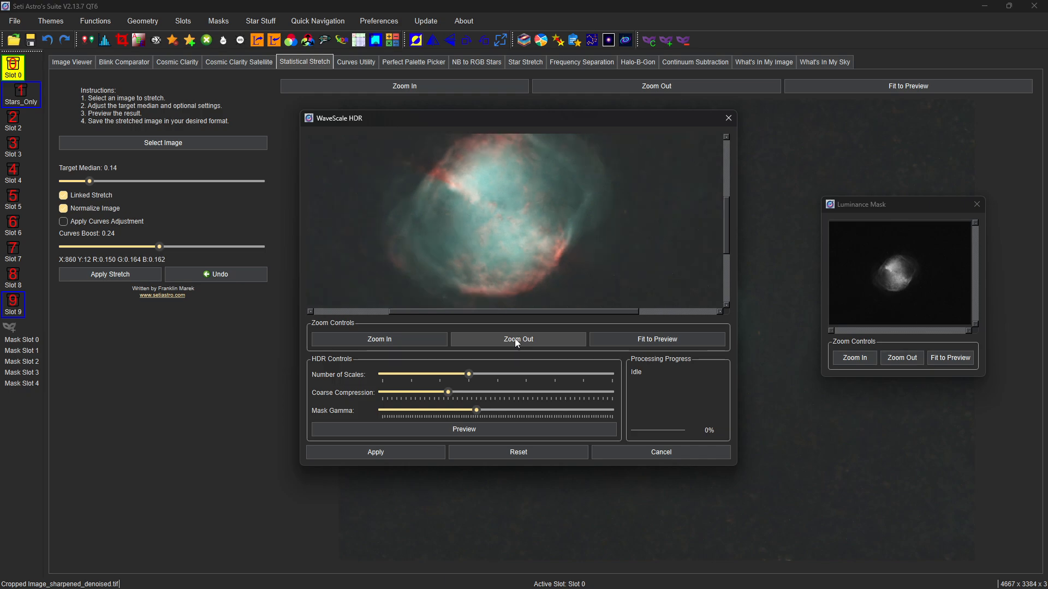
{"action": "left_click", "coordinate": [515, 340]}
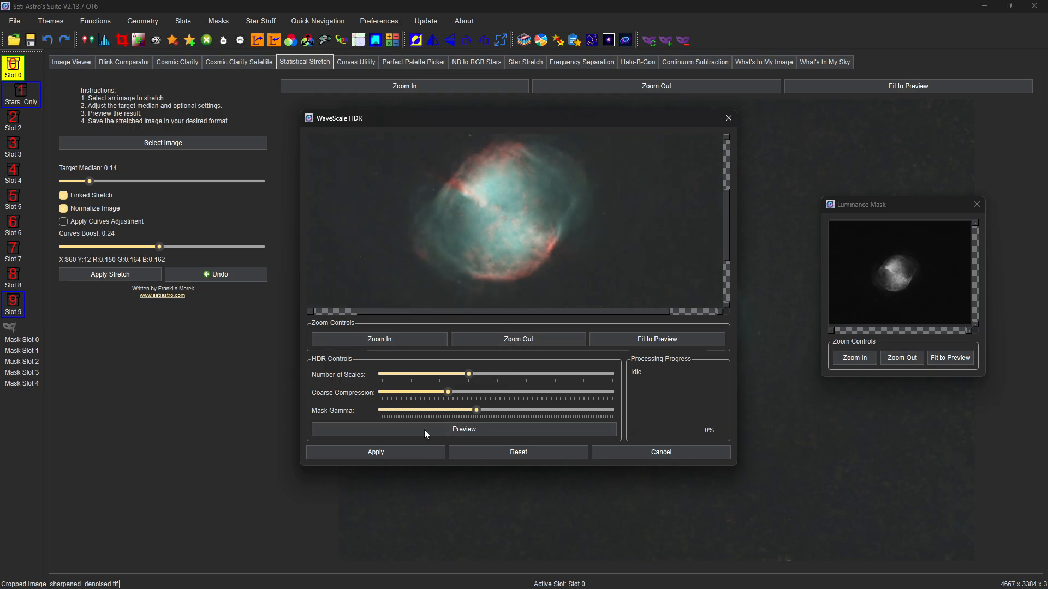
{"action": "left_click", "coordinate": [466, 430]}
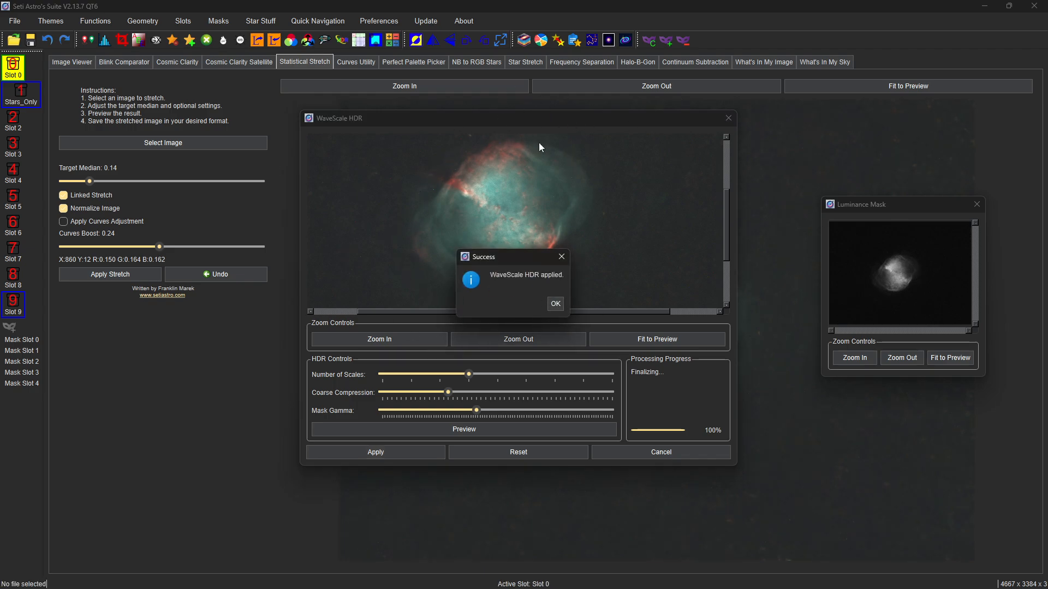
{"action": "left_click", "coordinate": [556, 306]}
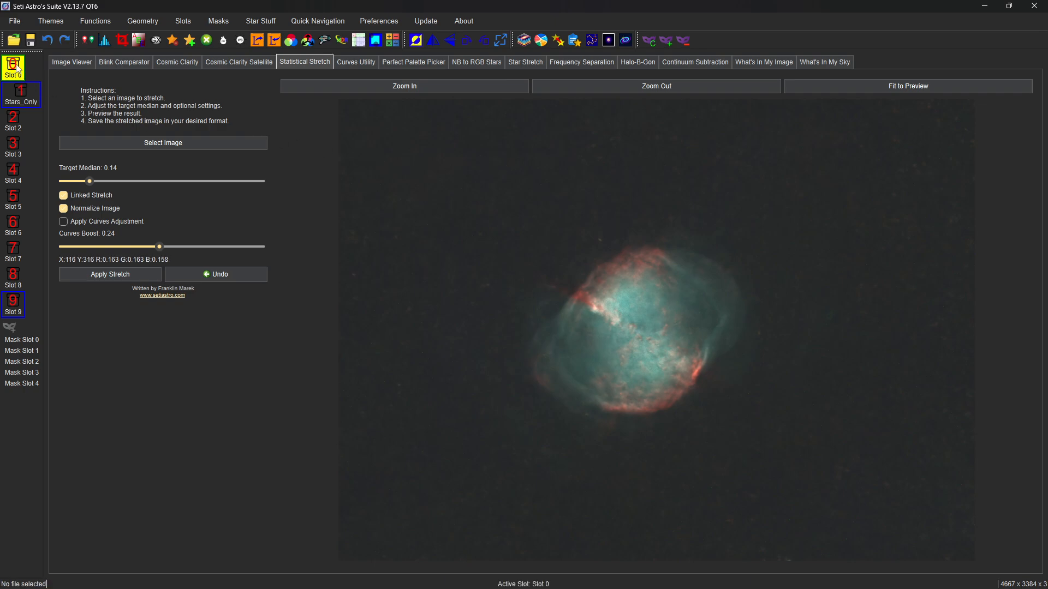
Start creating a mask, fit the image to the preview, and select the entire image as the mask area
{"action": "left_click", "coordinate": [645, 42]}
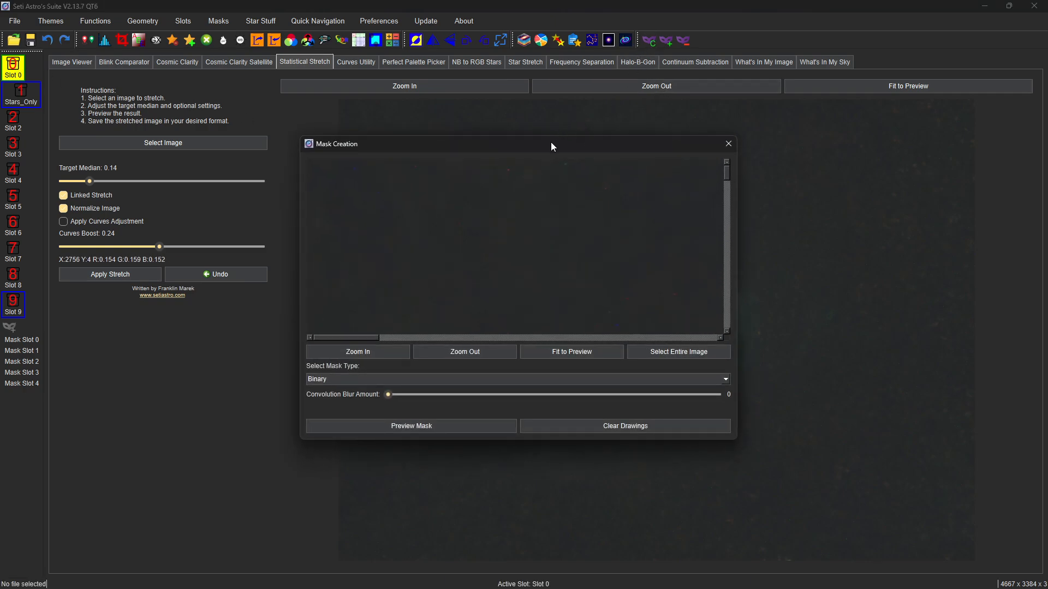
{"action": "left_click_drag", "start_coordinate": [552, 142], "coordinate": [343, 110]}
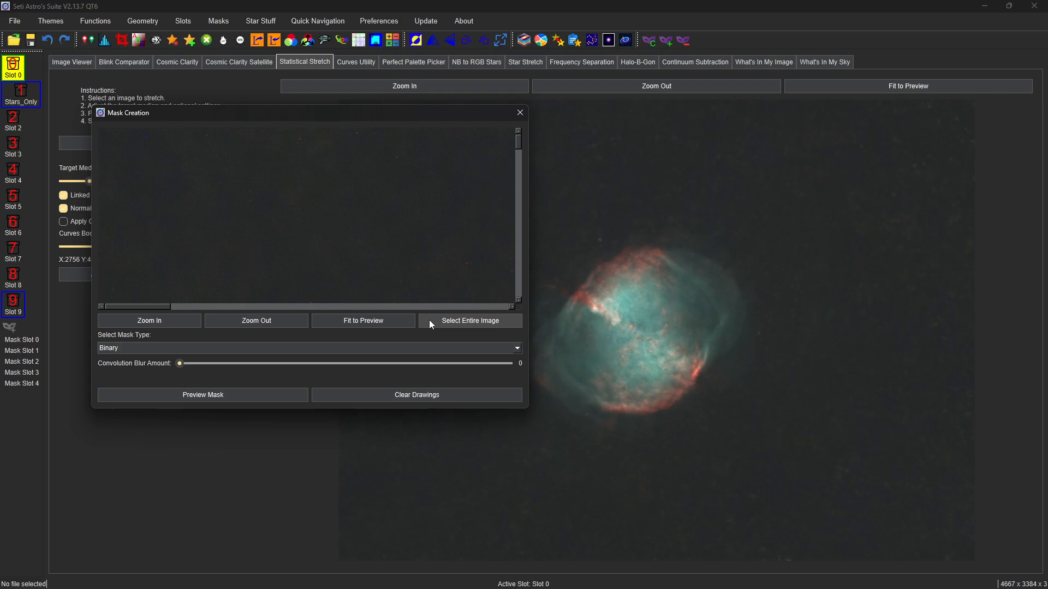
{"action": "left_click", "coordinate": [362, 320]}
{"action": "left_click", "coordinate": [476, 318]}
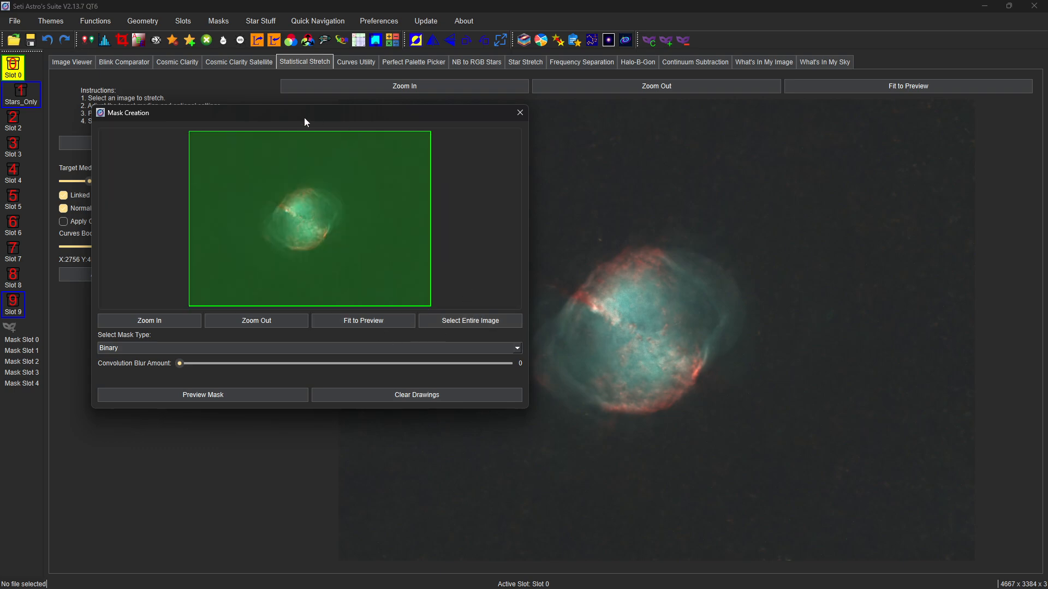
Set the mask type to Lightness with a convolution blur of 34 and preview the mask
{"action": "left_click", "coordinate": [158, 349]}
{"action": "left_click", "coordinate": [150, 365]}
{"action": "left_click_drag", "start_coordinate": [180, 364], "coordinate": [229, 364]}
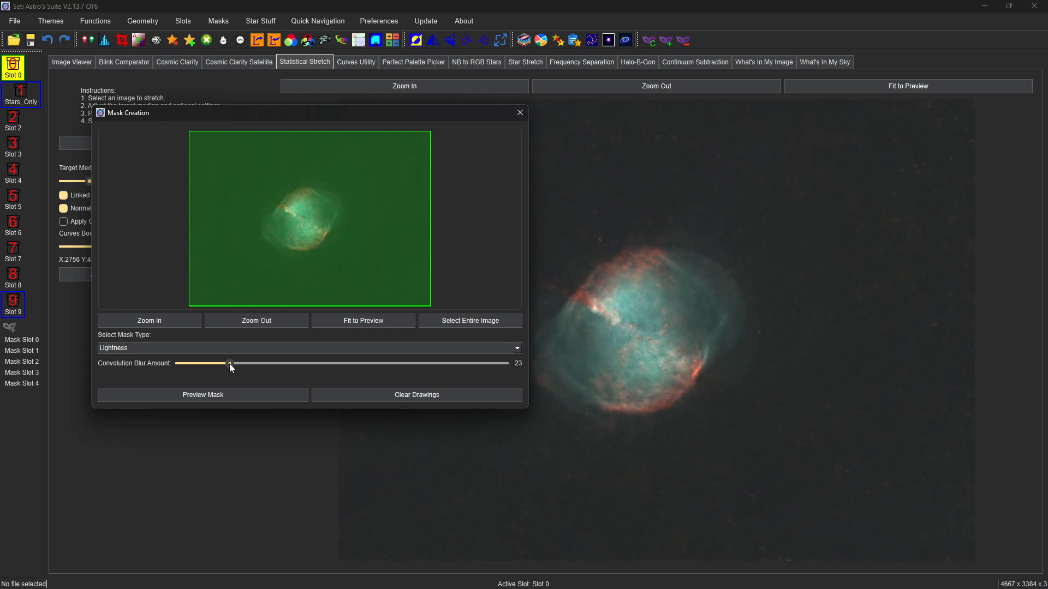
{"action": "left_click_drag", "start_coordinate": [237, 364], "coordinate": [253, 361]}
{"action": "left_click", "coordinate": [221, 392]}
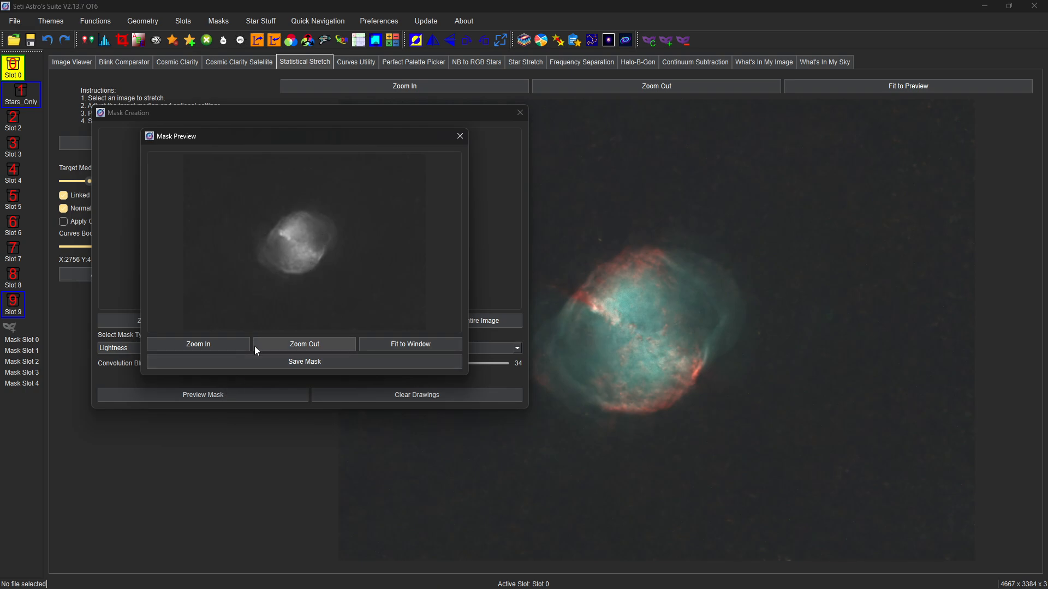
Save the lightness mask to mask slot 0
{"action": "left_click", "coordinate": [286, 360]}
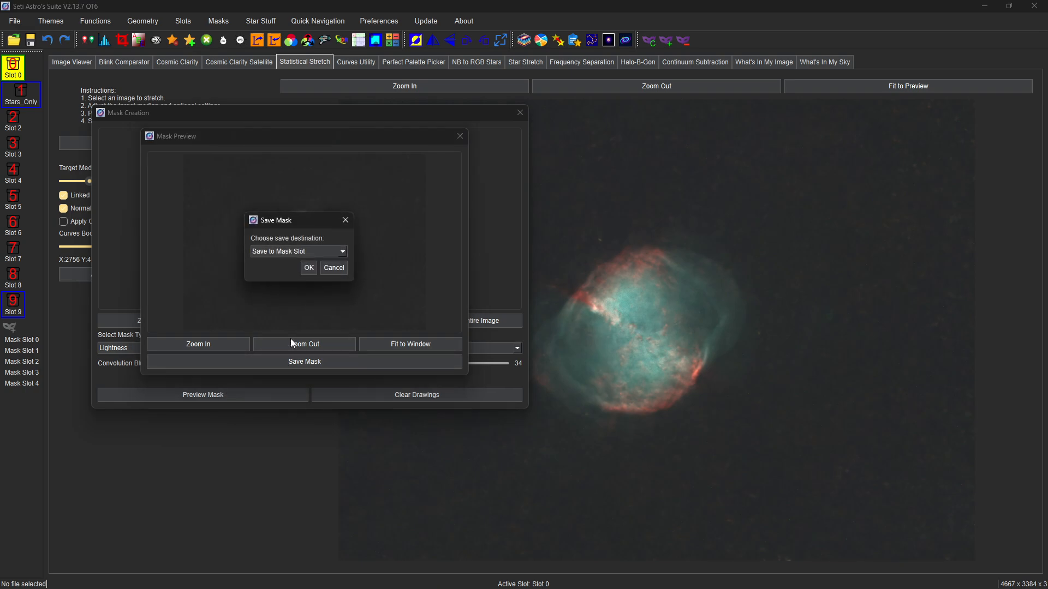
{"action": "left_click", "coordinate": [309, 268]}
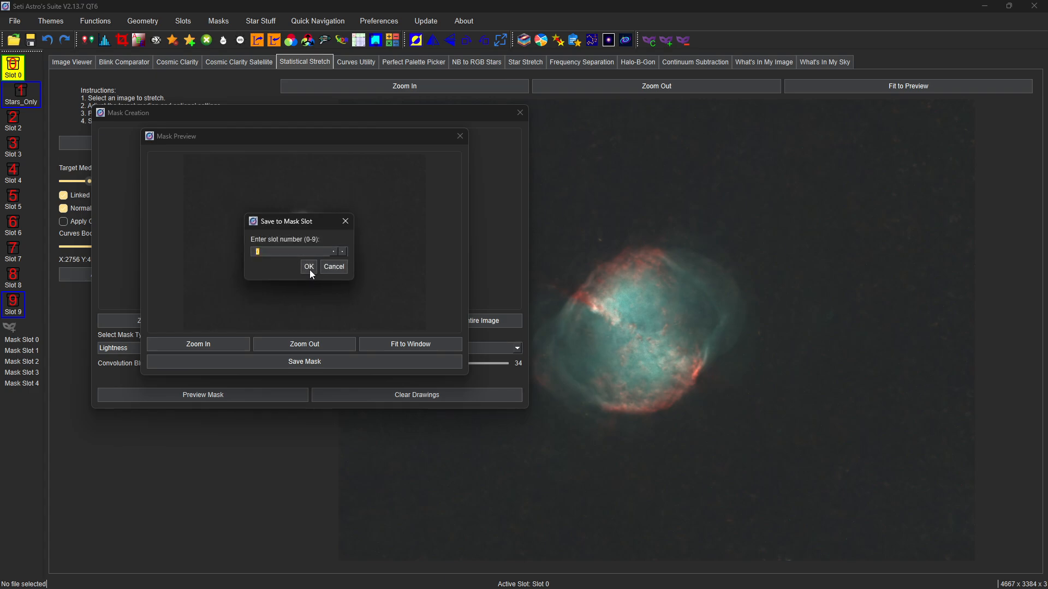
{"action": "left_click", "coordinate": [310, 270]}
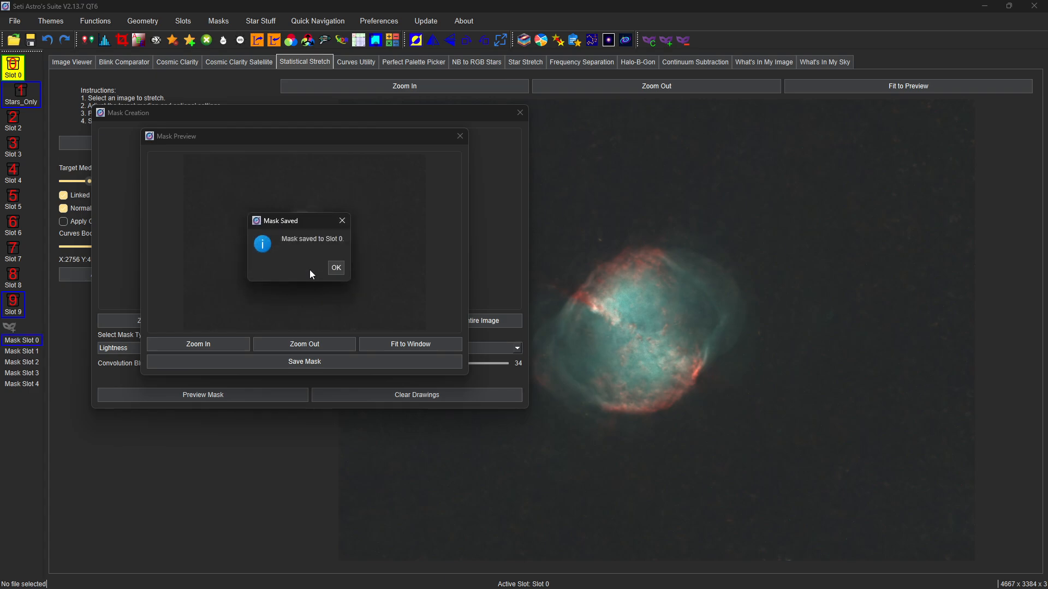
{"action": "left_click", "coordinate": [335, 268]}
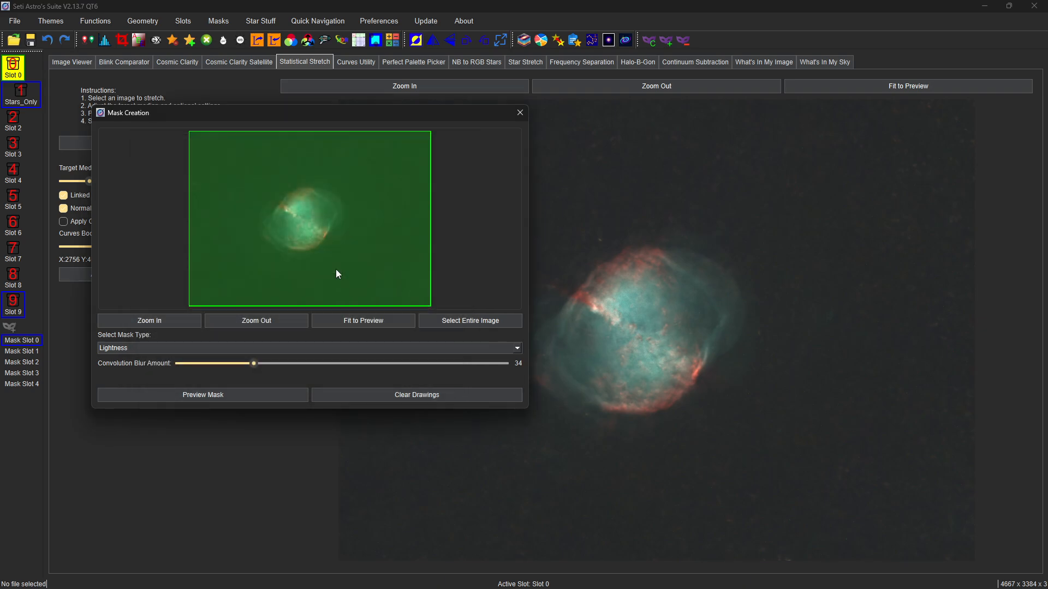
Change the mask type to Color: Red and preview the resulting mask
{"action": "left_click", "coordinate": [196, 349]}
{"action": "left_click", "coordinate": [156, 384]}
{"action": "left_click", "coordinate": [212, 394]}
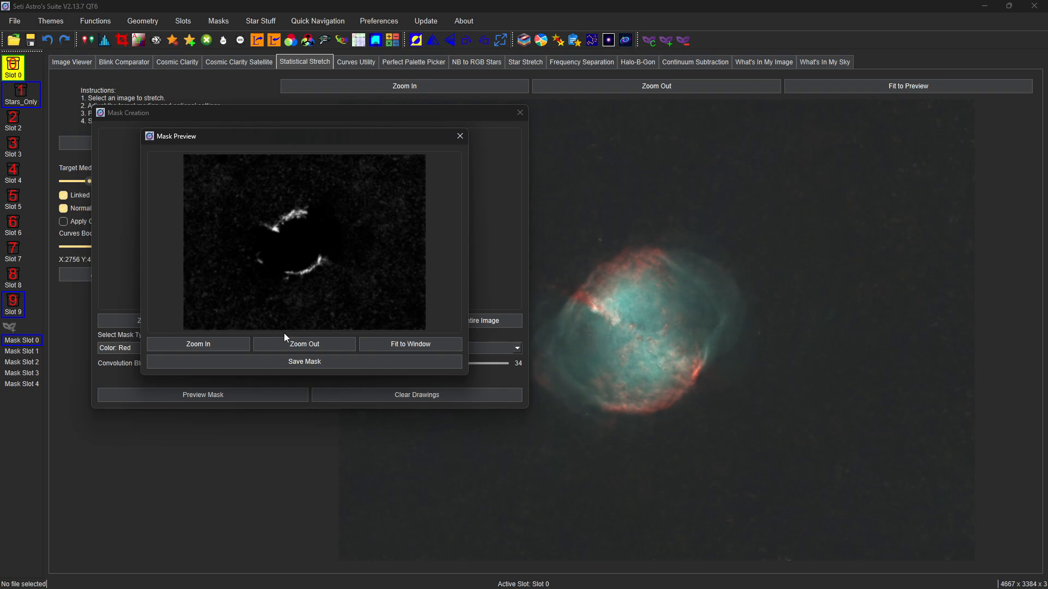
Save the previewed red color mask to mask slot 1
{"action": "left_click", "coordinate": [302, 361]}
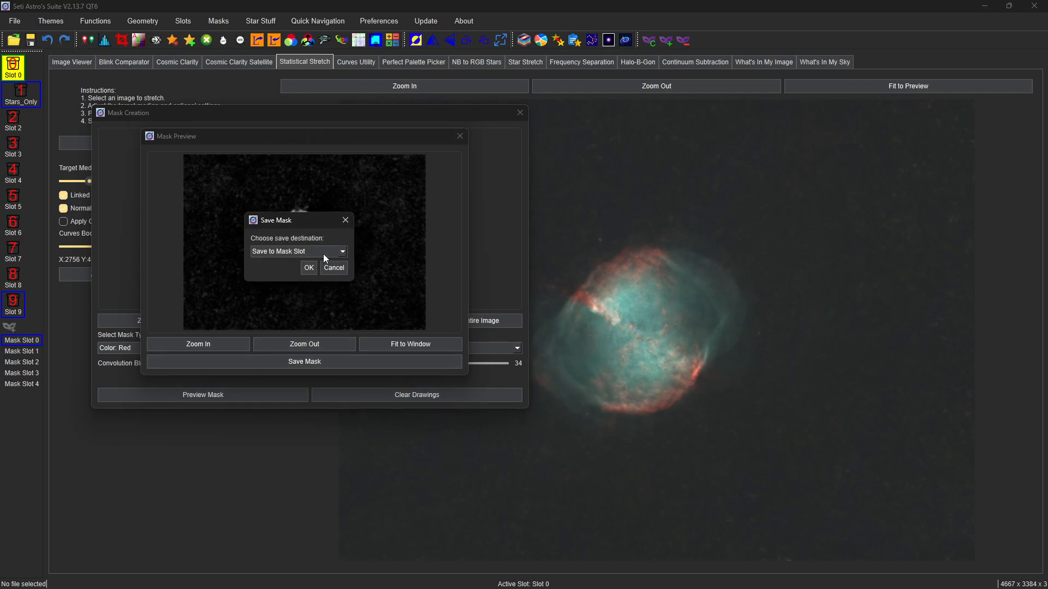
{"action": "left_click", "coordinate": [309, 268]}
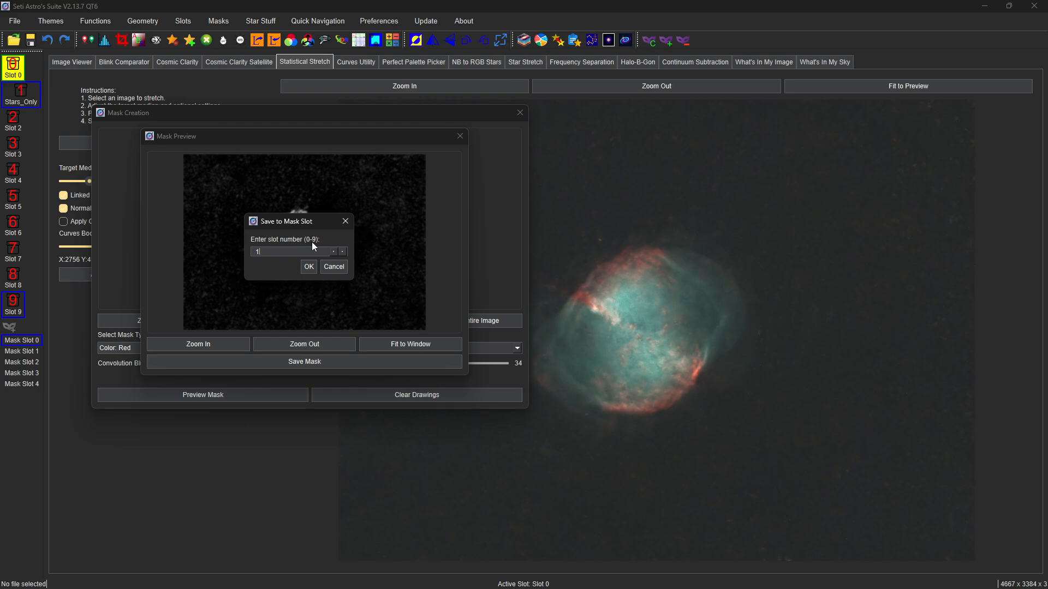
{"action": "key", "text": "Return"}
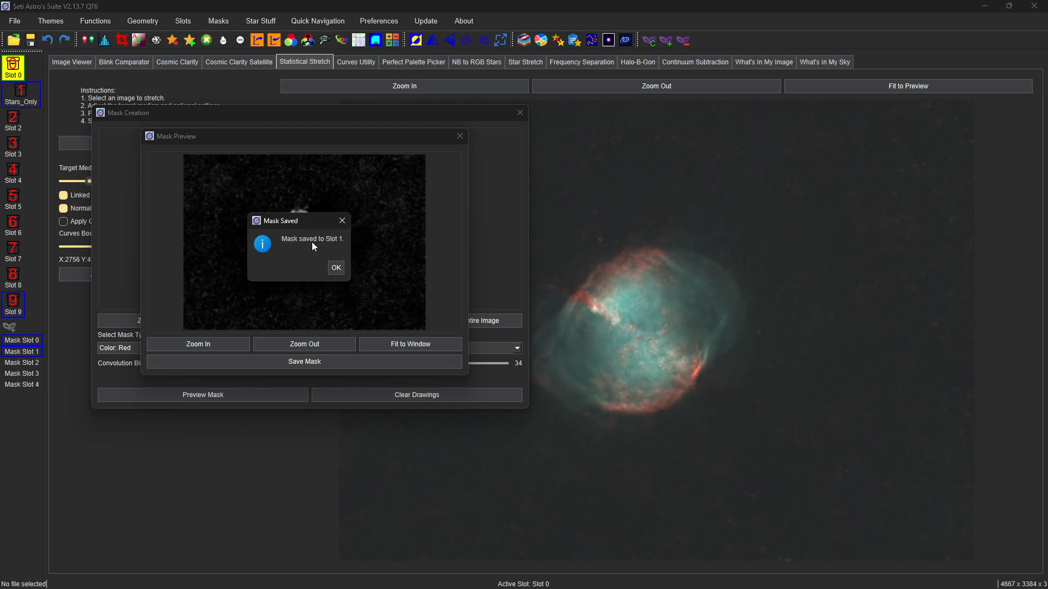
{"action": "key", "text": "Return"}
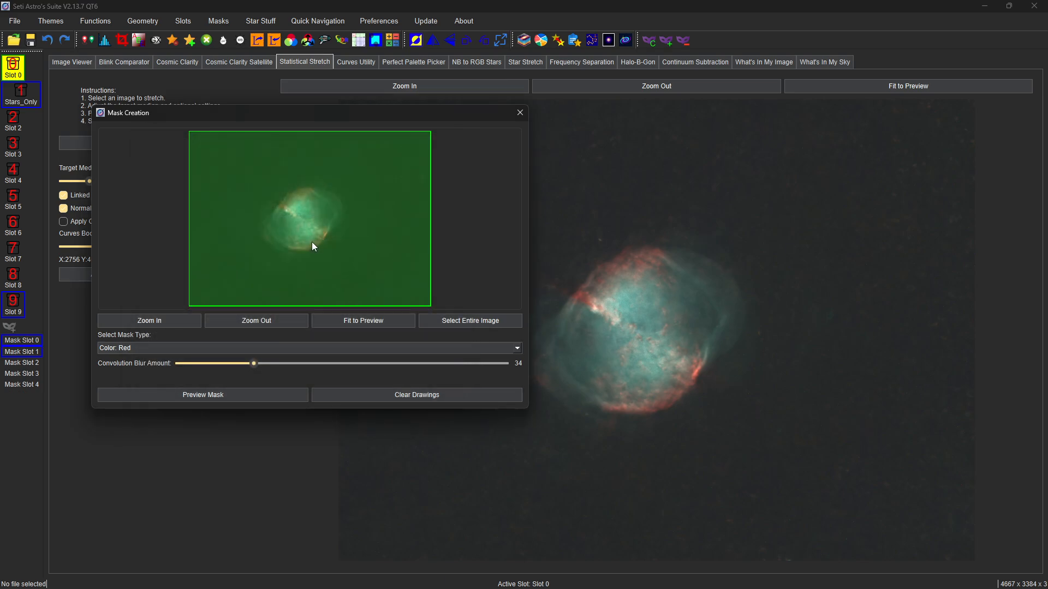
Preview a Color: Blue mask of the entire image, and close mask creation without saving it
{"action": "left_click", "coordinate": [173, 350]}
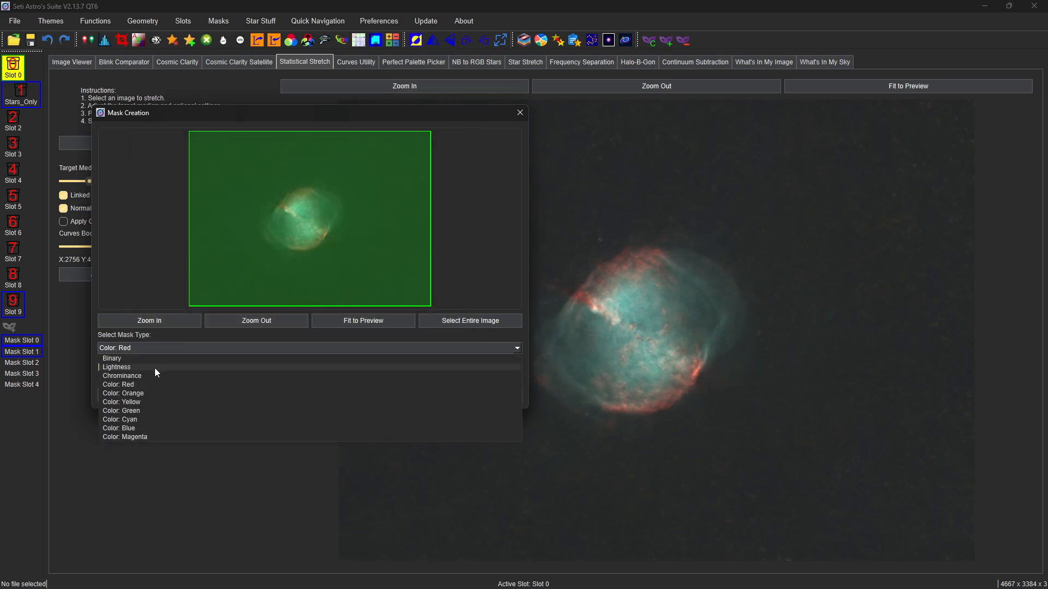
{"action": "left_click", "coordinate": [138, 427]}
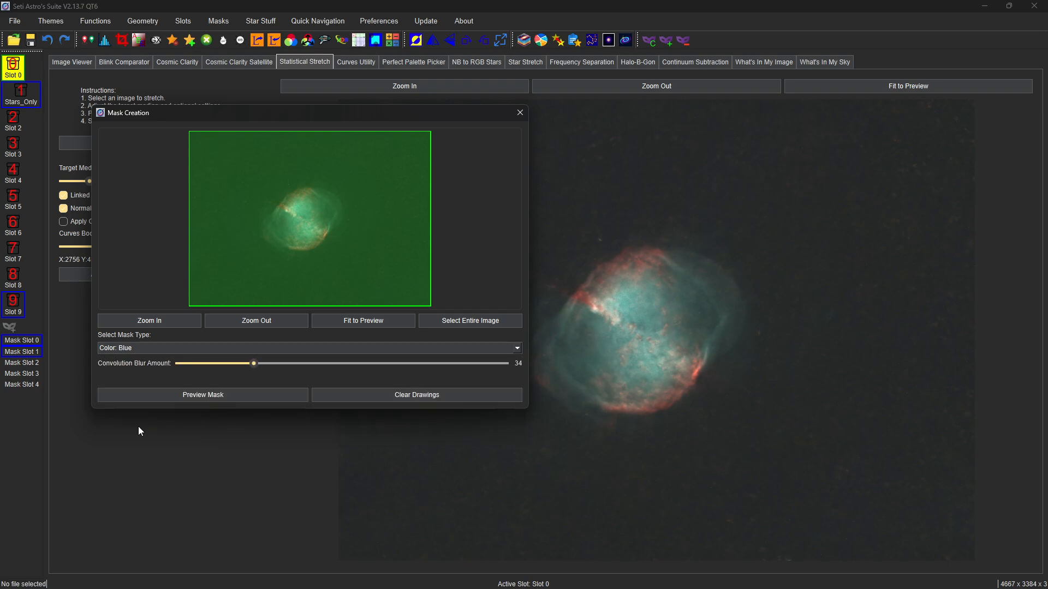
{"action": "left_click", "coordinate": [207, 394]}
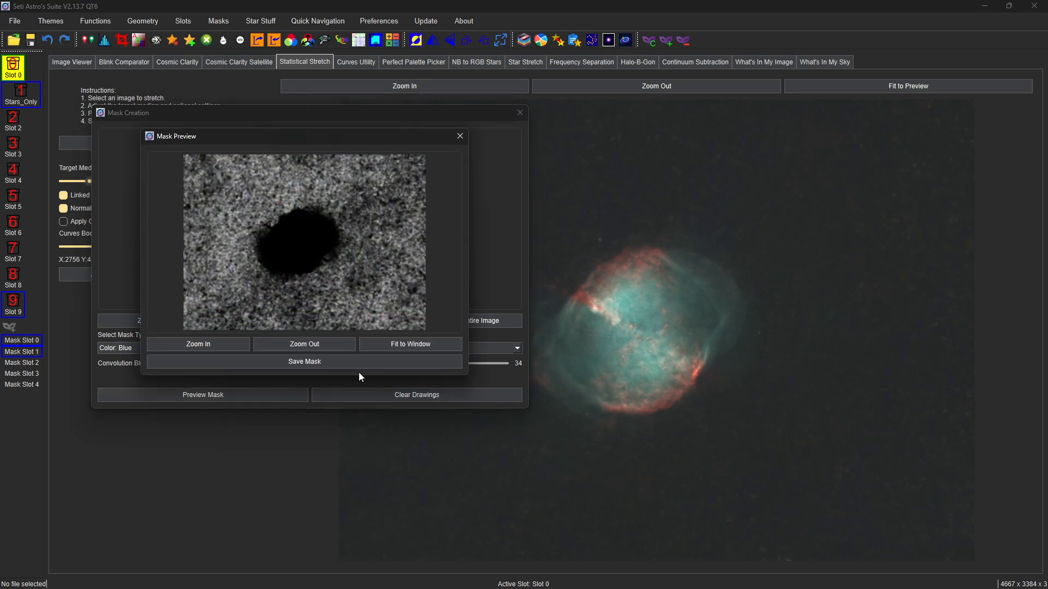
{"action": "left_click", "coordinate": [459, 136]}
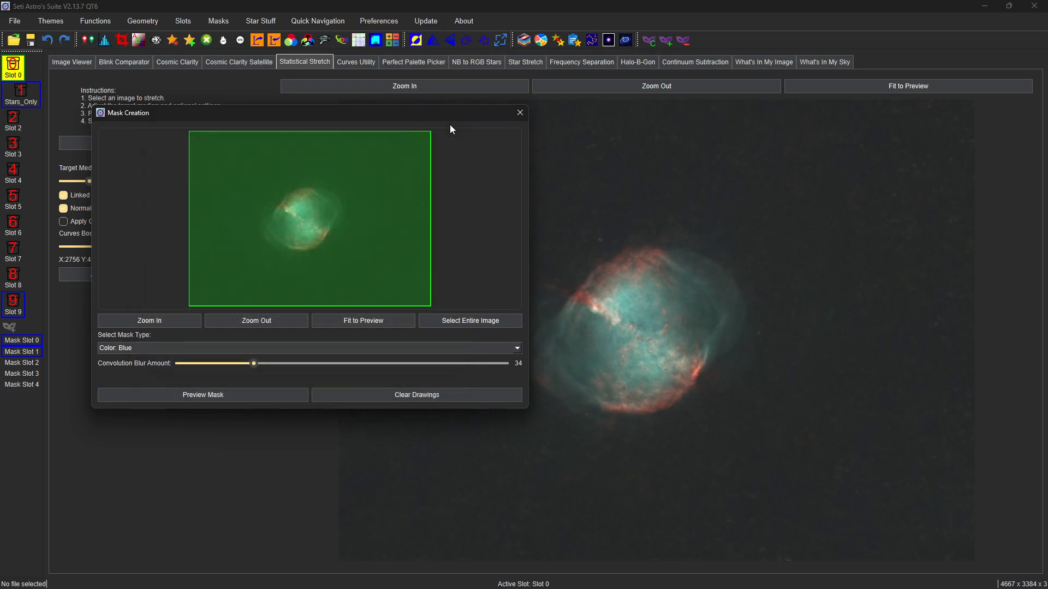
{"action": "left_click", "coordinate": [523, 113]}
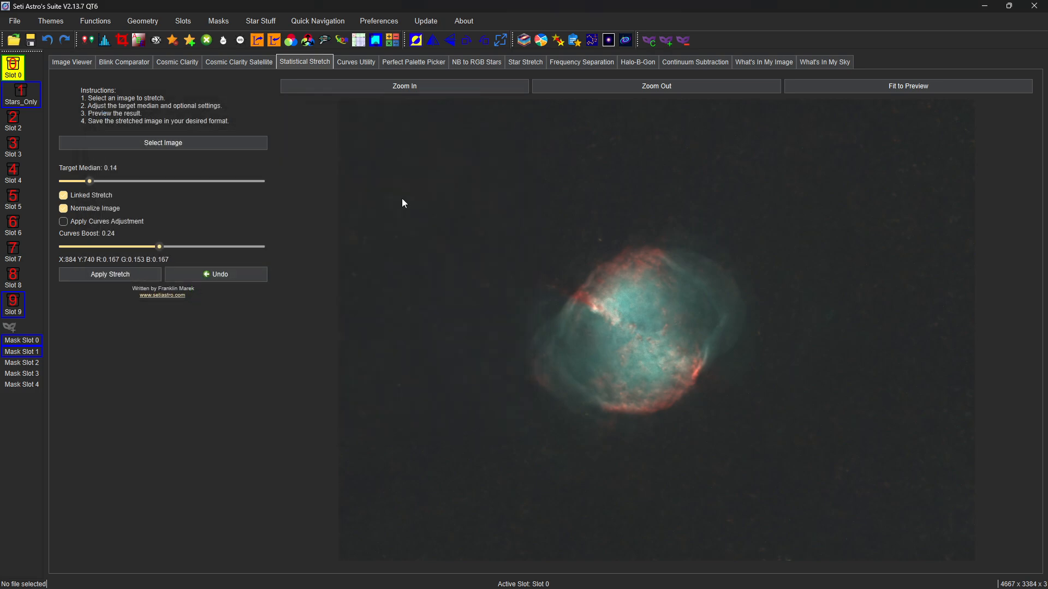
Rename mask slot 0 as Lightness
{"action": "right_click", "coordinate": [28, 338]}
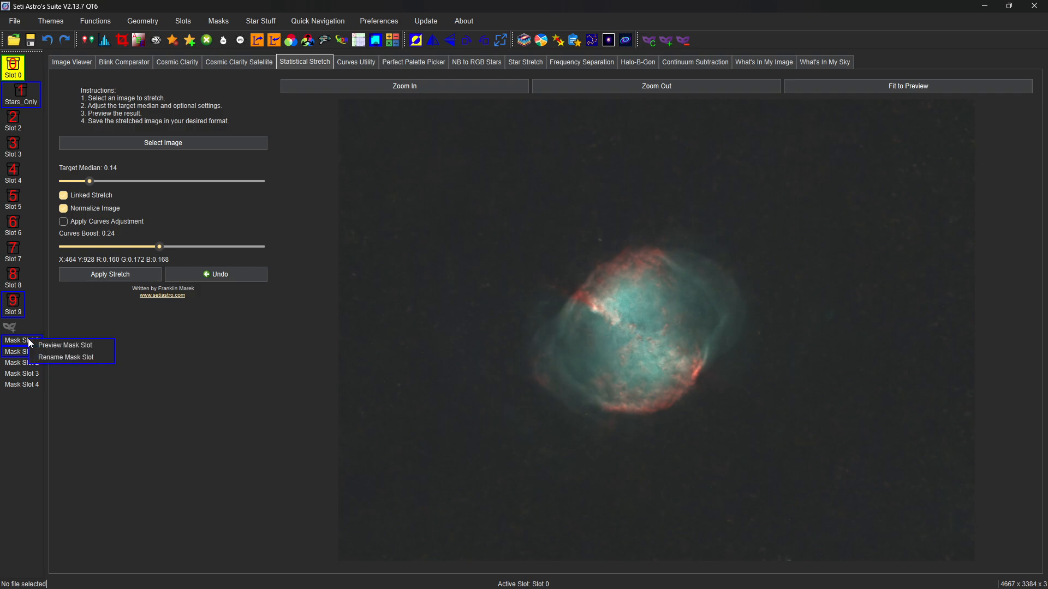
{"action": "left_click", "coordinate": [61, 357]}
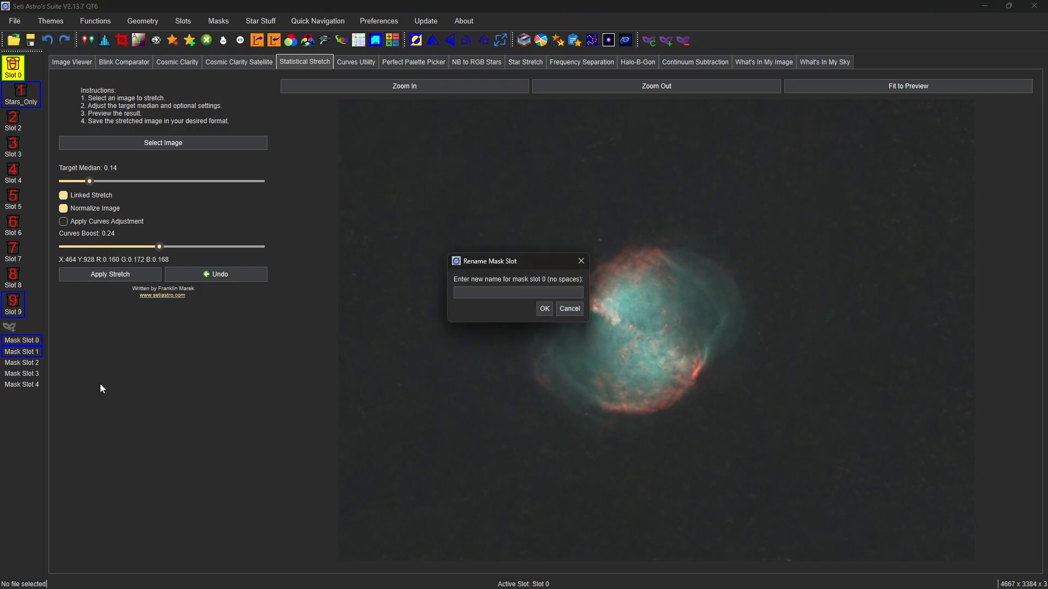
{"action": "type", "text": "Lightness"}
{"action": "key", "text": "Return"}
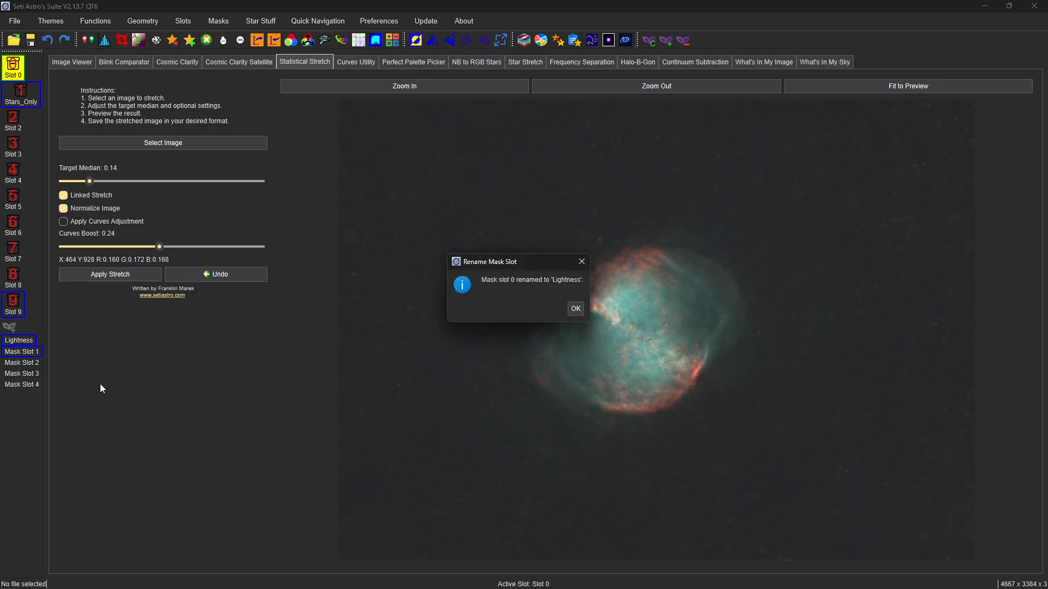
{"action": "key", "text": "Return"}
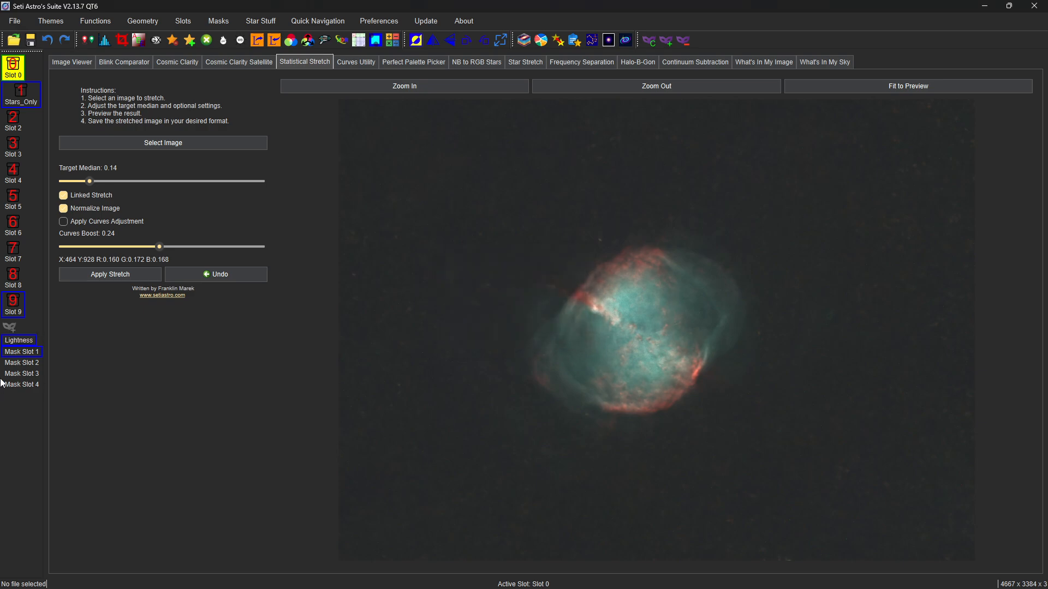
Rename mask slot 1 as Red and clear the applied mask from the image
{"action": "left_click", "coordinate": [21, 352]}
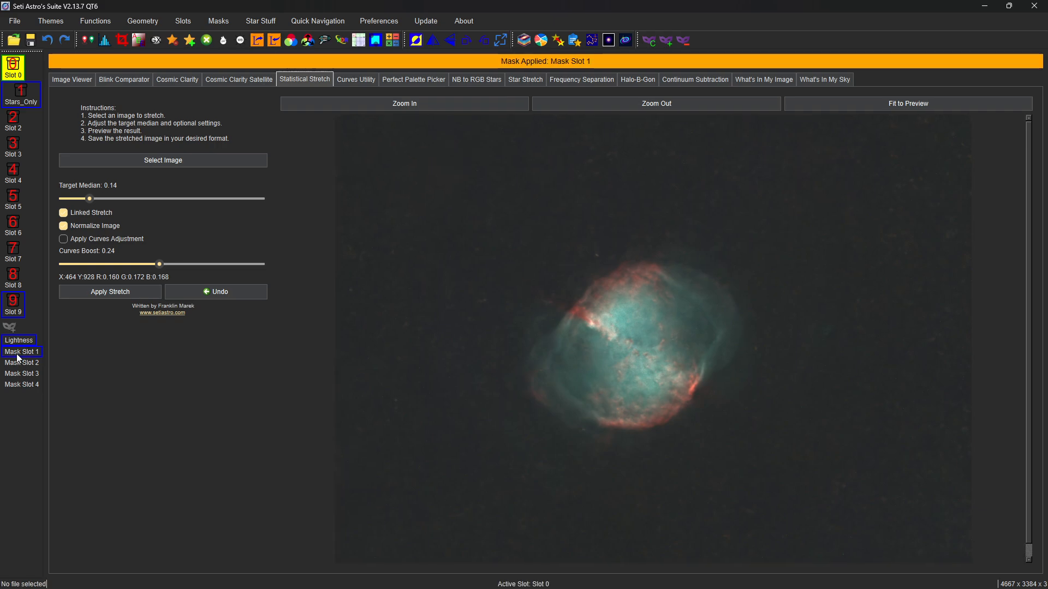
{"action": "right_click", "coordinate": [18, 356]}
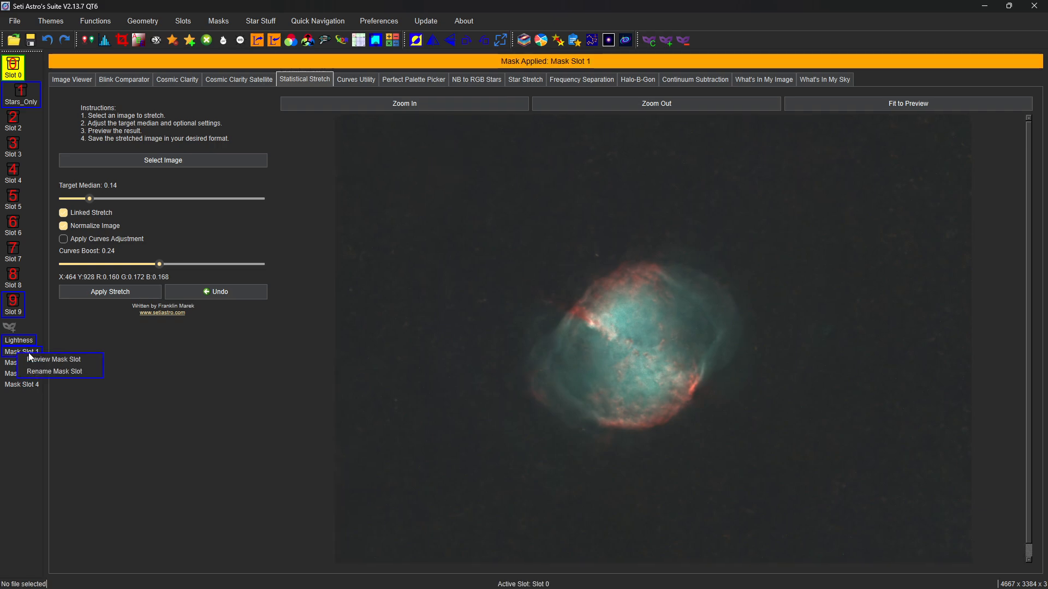
{"action": "left_click", "coordinate": [66, 371]}
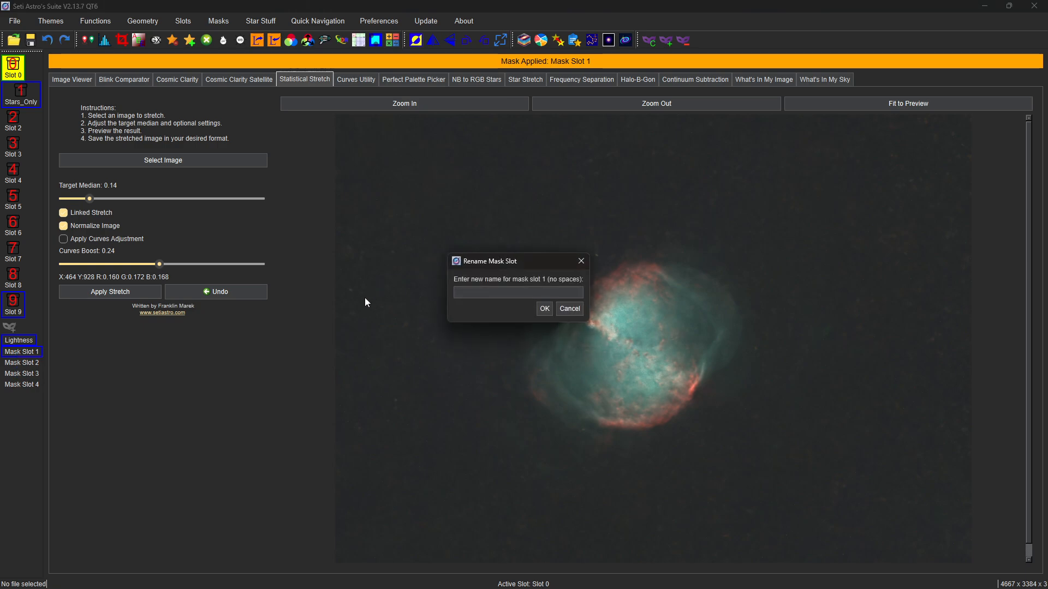
{"action": "type", "text": "Red"}
{"action": "key", "text": "Return"}
{"action": "key", "text": "Return"}
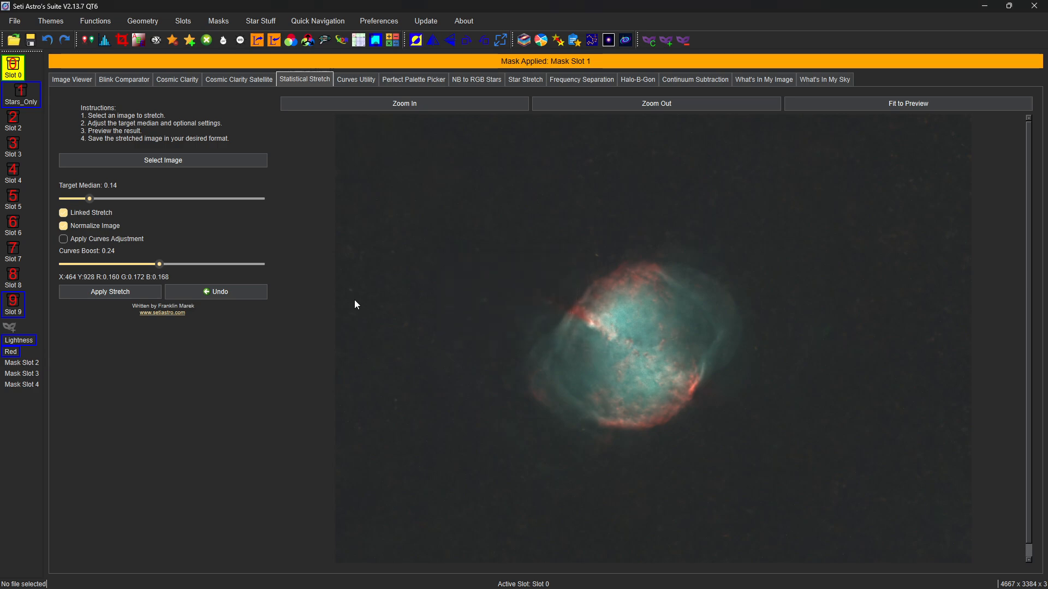
{"action": "left_click", "coordinate": [685, 42]}
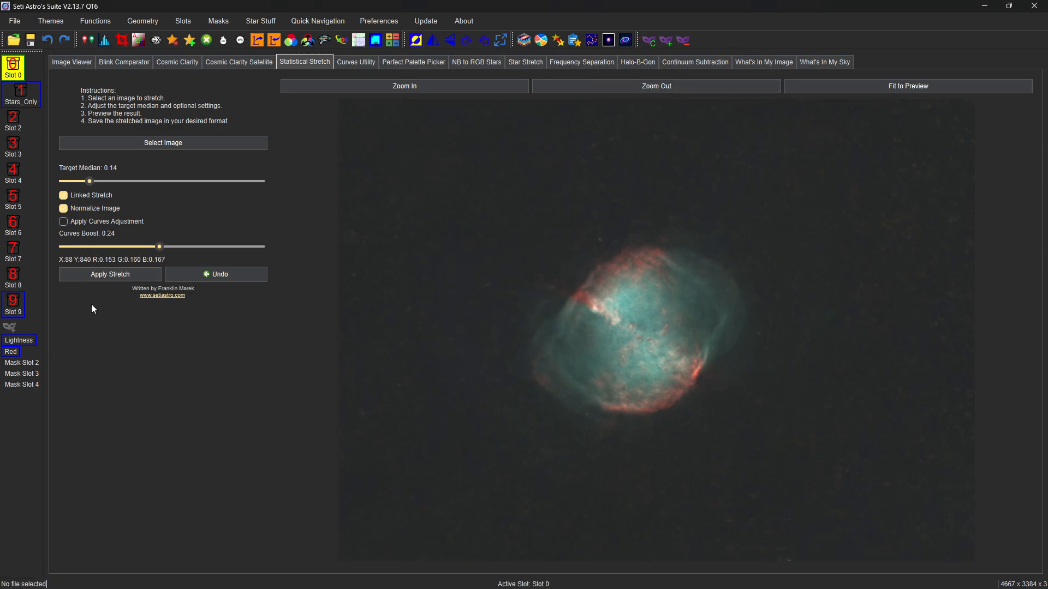
Remove green noise from the starless image with an amount of 1.00
{"action": "left_click", "coordinate": [206, 41]}
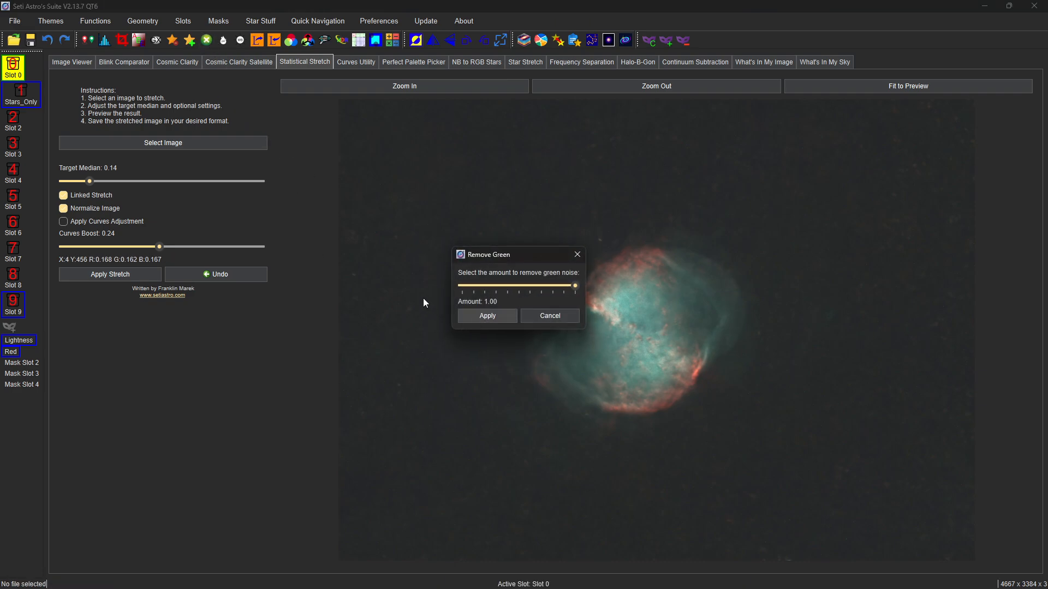
{"action": "left_click", "coordinate": [480, 313]}
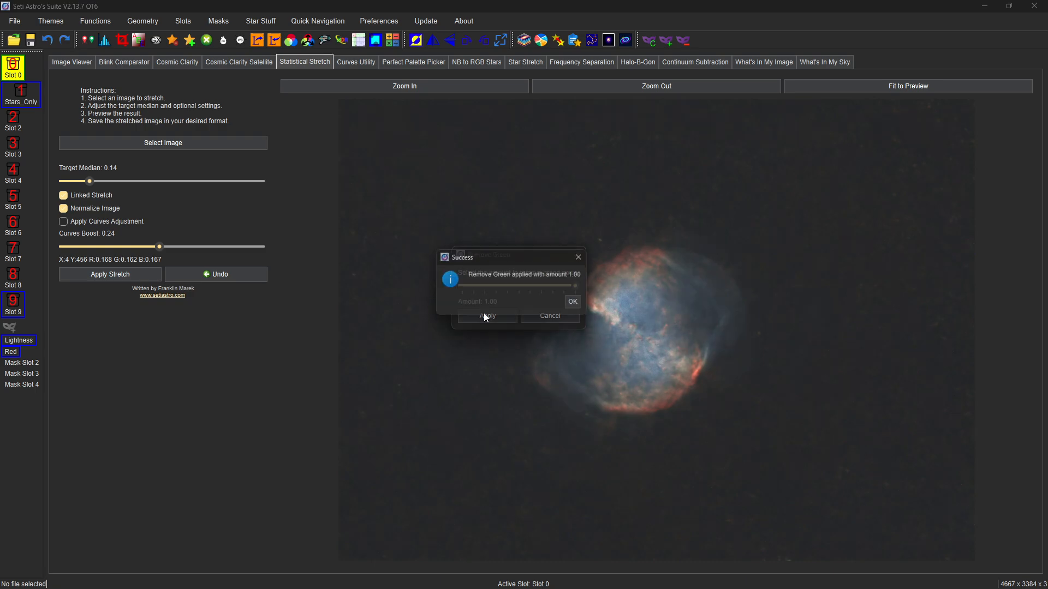
{"action": "left_click", "coordinate": [578, 304]}
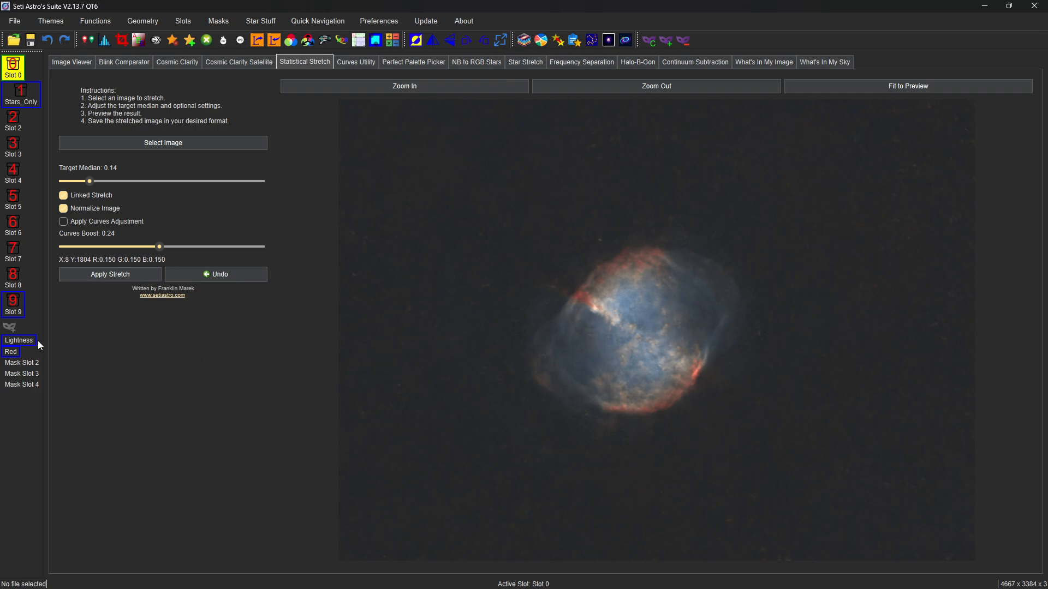
Activate the Lightness mask and apply a K (Brightness) curve lowered to about 0.09 at input 0.19, with a second point near 0.31
{"action": "double_click", "coordinate": [21, 339]}
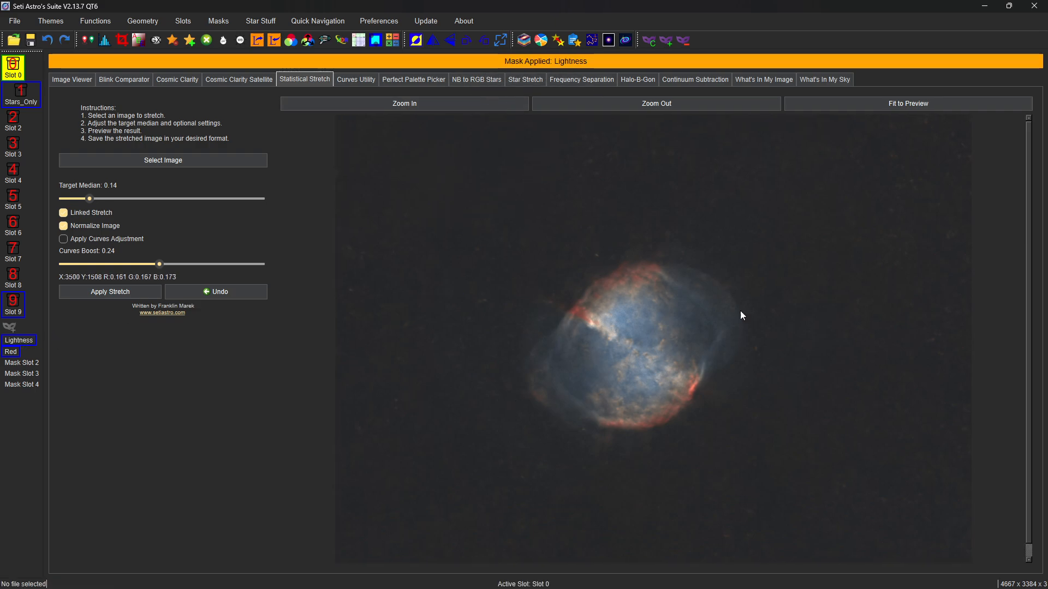
{"action": "left_click", "coordinate": [361, 80]}
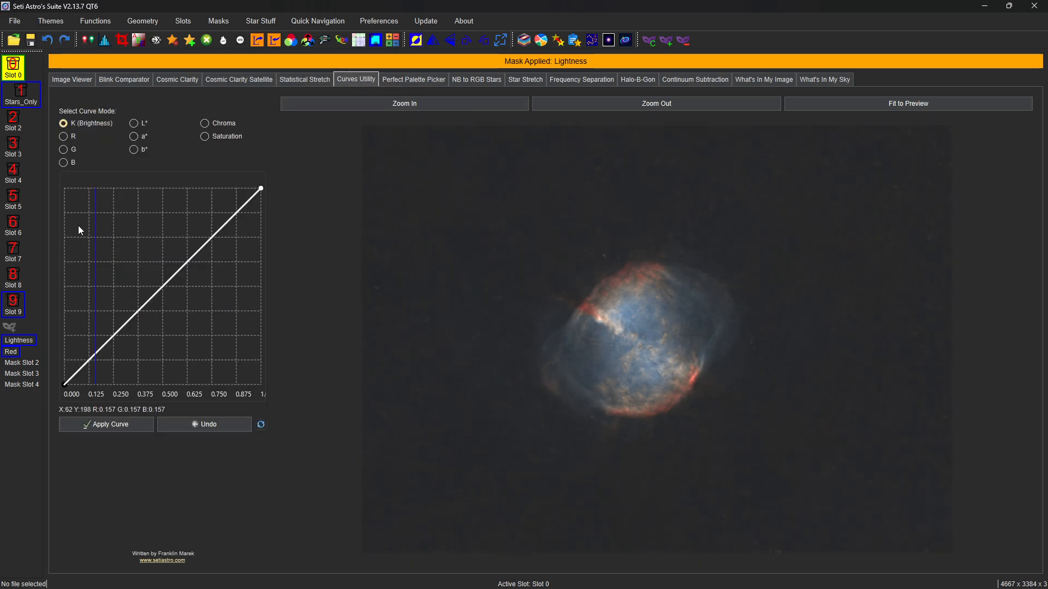
{"action": "left_click", "coordinate": [94, 353]}
{"action": "left_click_drag", "start_coordinate": [95, 355], "coordinate": [125, 331]}
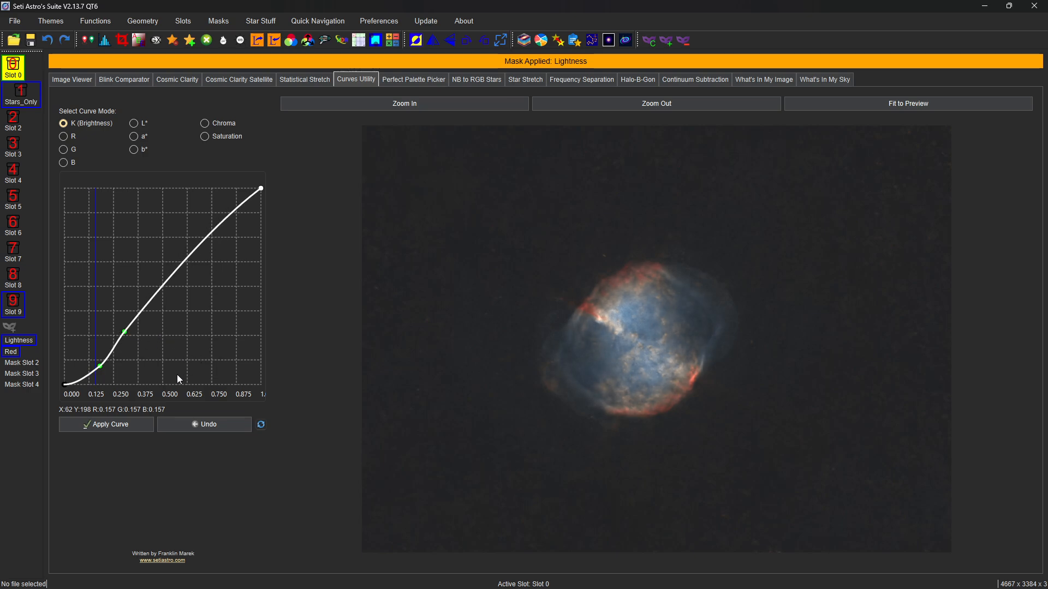
{"action": "left_click", "coordinate": [116, 424]}
{"action": "left_click", "coordinate": [110, 429]}
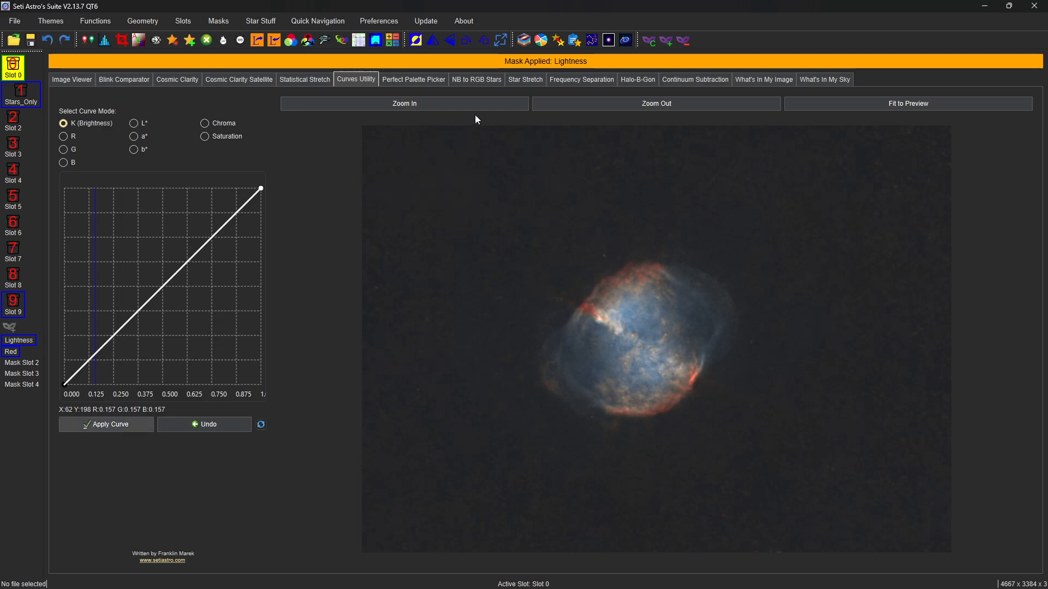
Activate the Red mask and apply an R curve raised to about 0.48 at input 0.31
{"action": "left_click", "coordinate": [11, 353]}
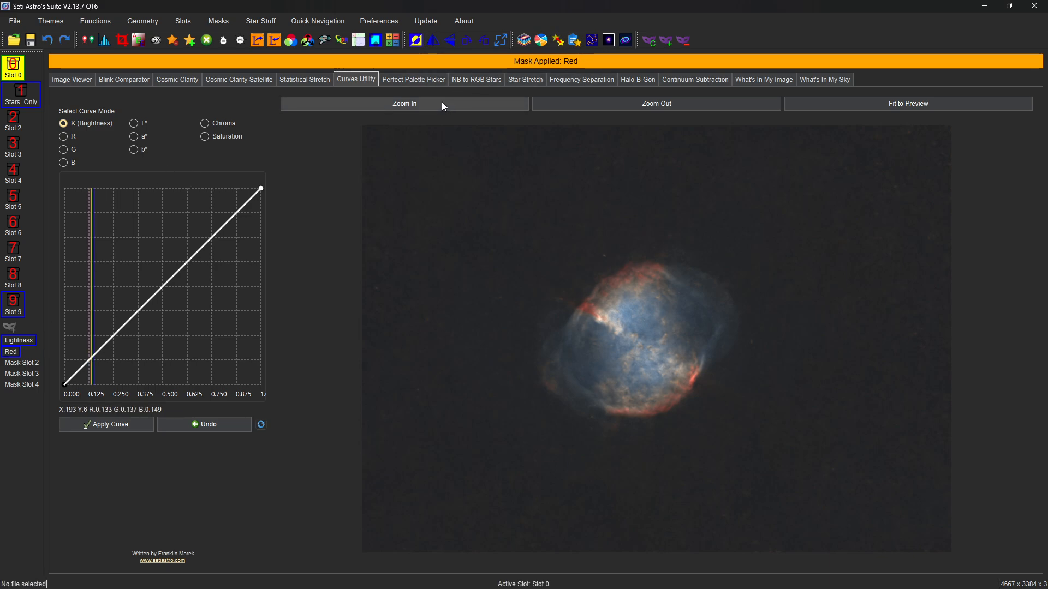
{"action": "left_click", "coordinate": [63, 137]}
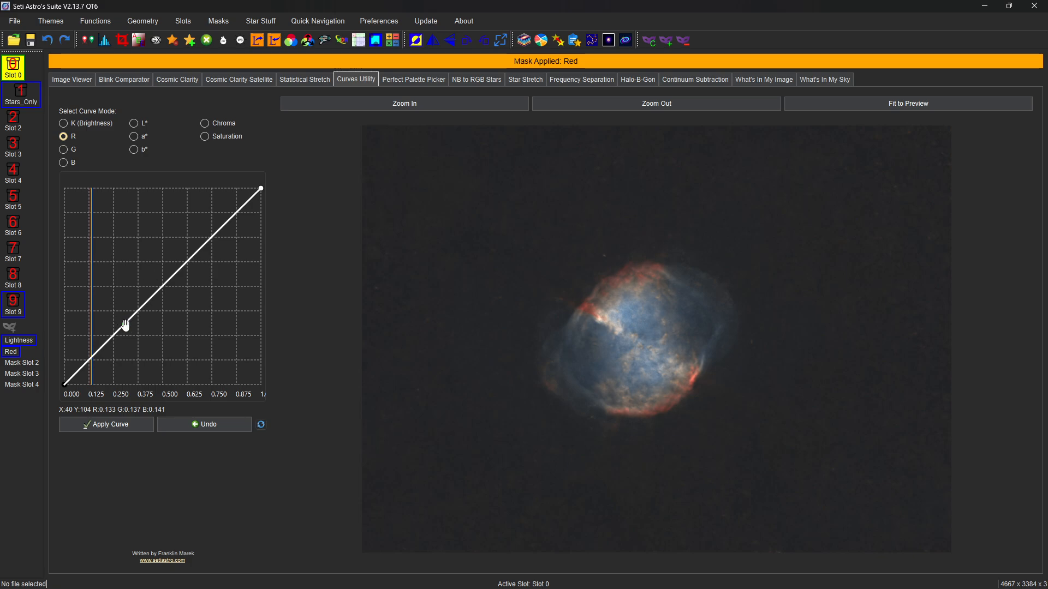
{"action": "left_click_drag", "start_coordinate": [125, 325], "coordinate": [124, 287]}
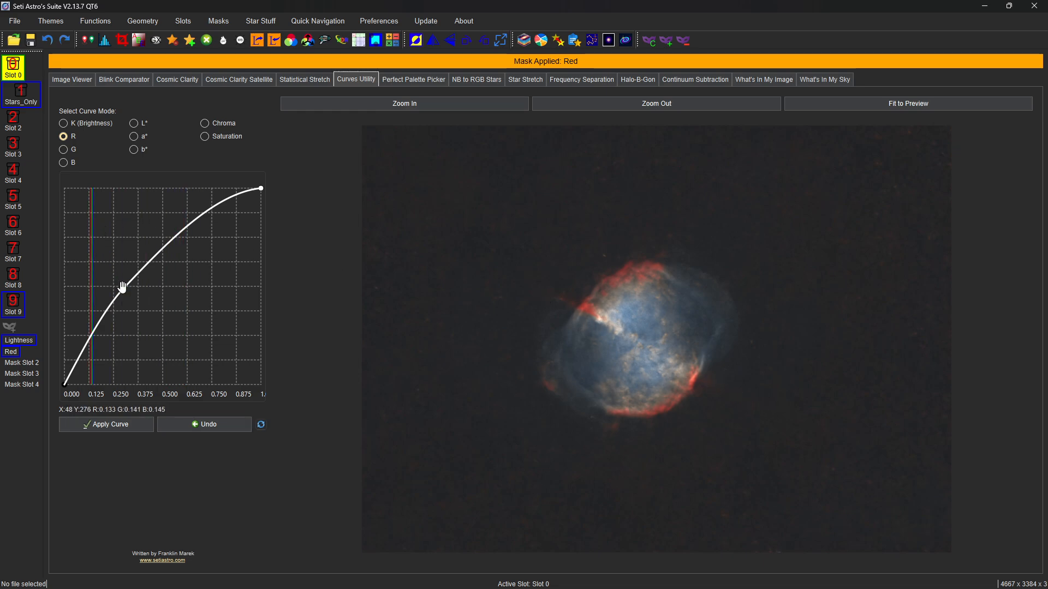
{"action": "mouse_move", "coordinate": [121, 288]}
{"action": "left_mouse_down"}
{"action": "mouse_move", "coordinate": [105, 276]}
{"action": "mouse_move", "coordinate": [125, 291]}
{"action": "left_mouse_up"}
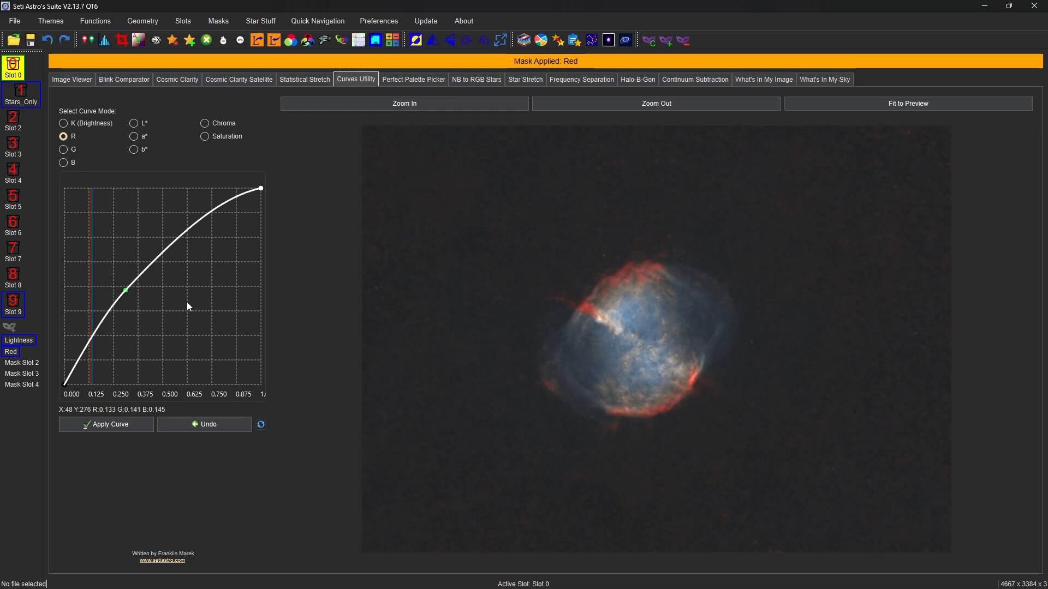
{"action": "left_click", "coordinate": [127, 424]}
{"action": "left_click", "coordinate": [106, 425]}
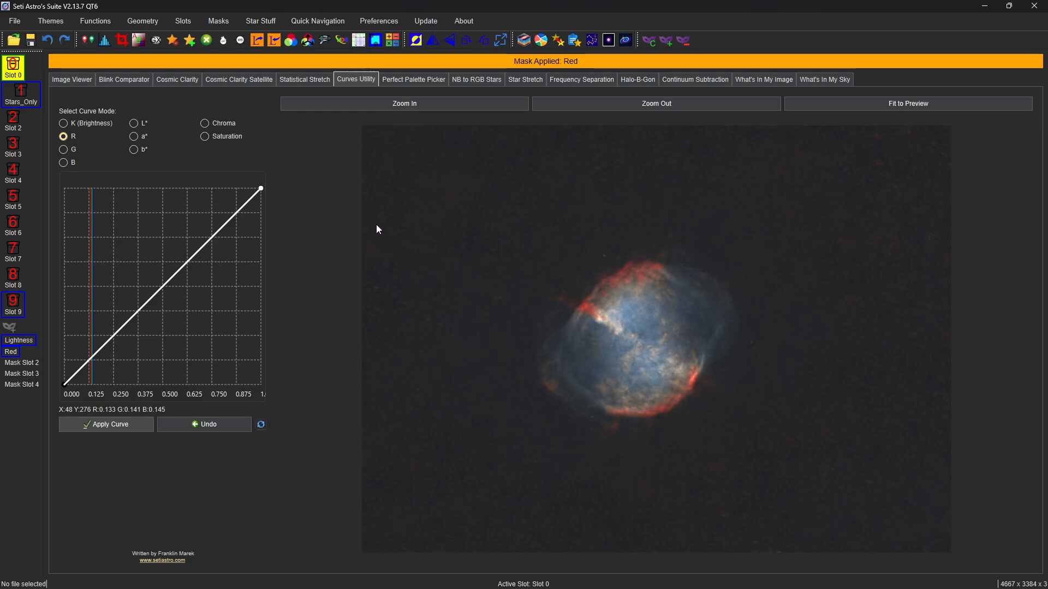
Activate the Lightness mask and apply a K (Brightness) curve lowered to about 0.09 at input 0.16, adjusting a second point near 0.27
{"action": "left_click", "coordinate": [65, 122]}
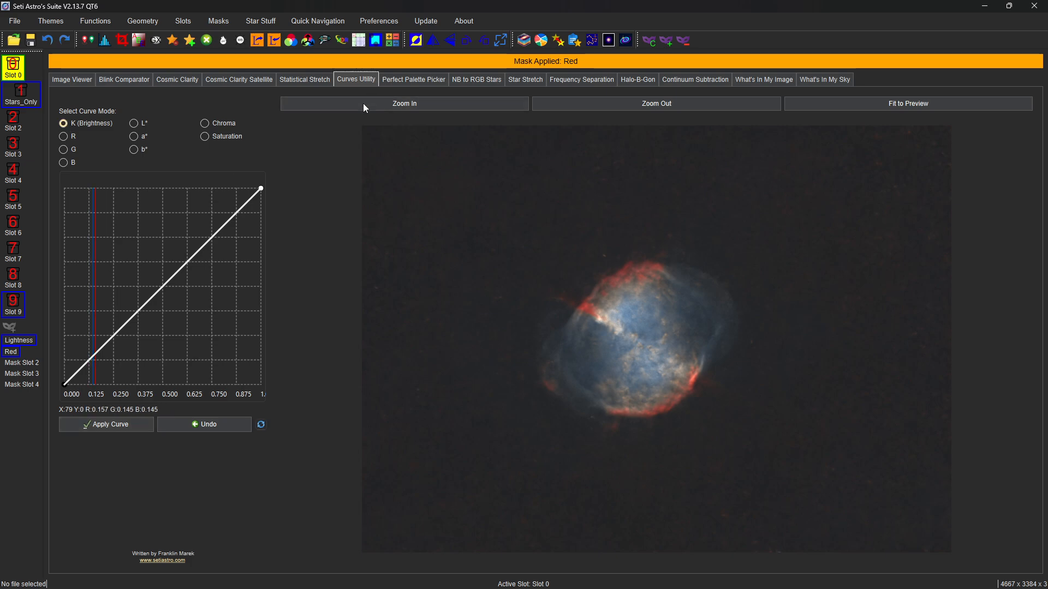
{"action": "left_click", "coordinate": [17, 341]}
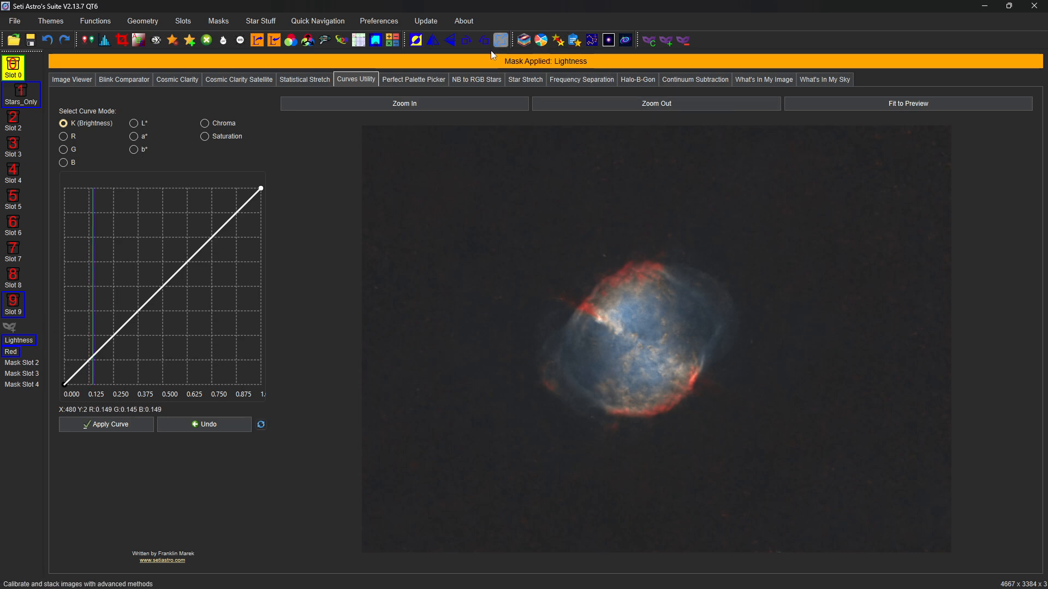
{"action": "left_click", "coordinate": [132, 315]}
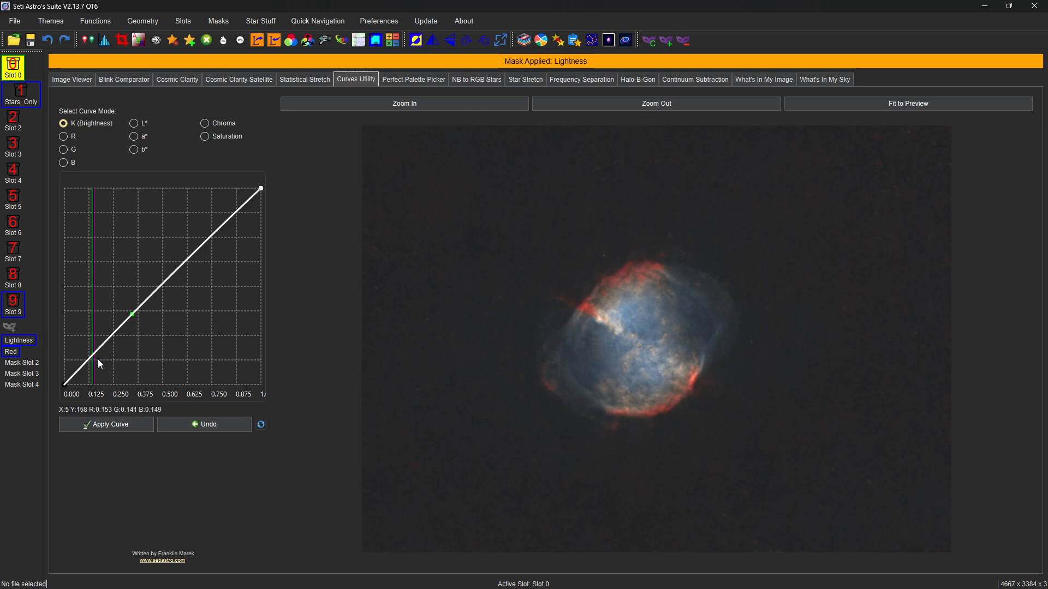
{"action": "left_click_drag", "start_coordinate": [132, 314], "coordinate": [96, 367]}
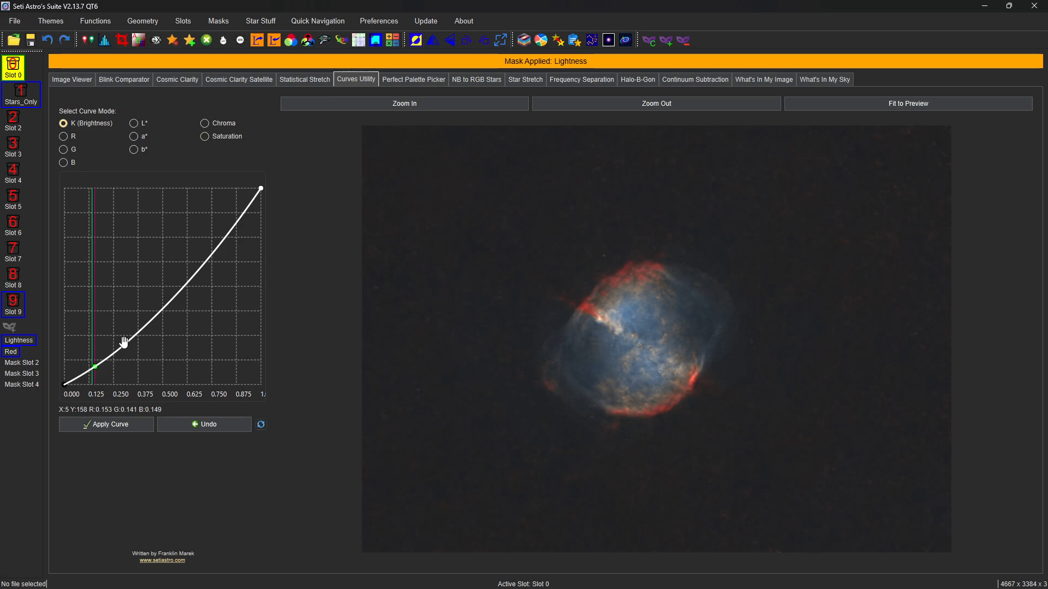
{"action": "left_click_drag", "start_coordinate": [122, 343], "coordinate": [117, 339]}
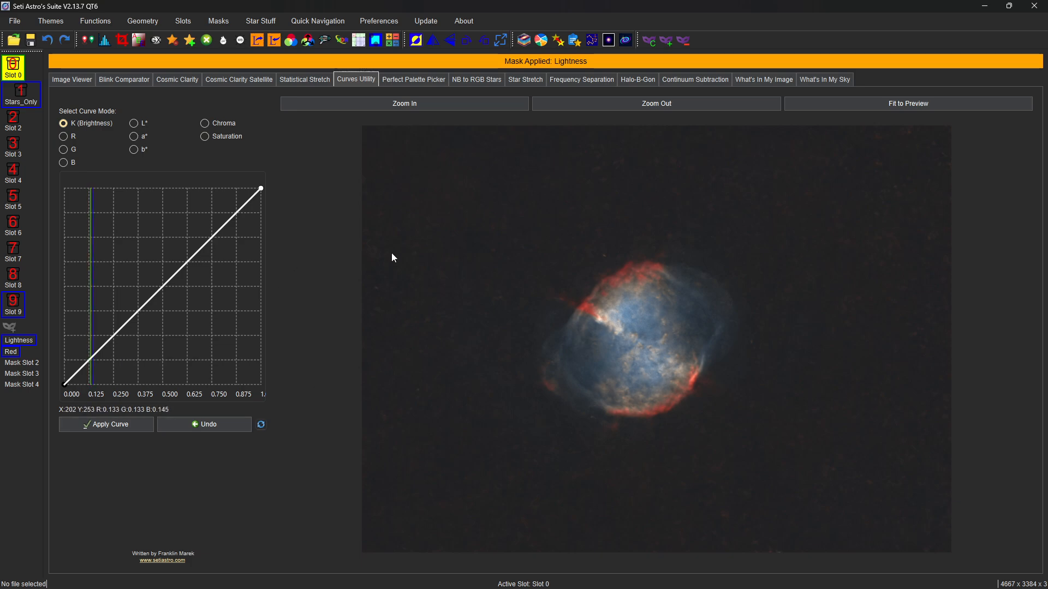
Remove the applied Lightness mask and copy the image in Slot 0 to image Slot 2
{"action": "left_click", "coordinate": [684, 41]}
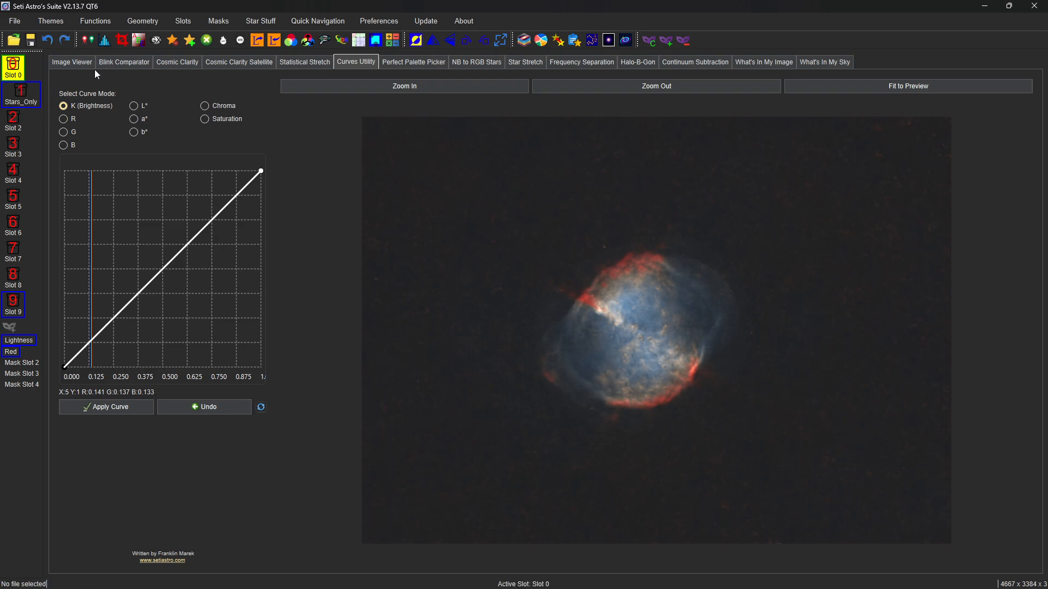
{"action": "left_click", "coordinate": [87, 42]}
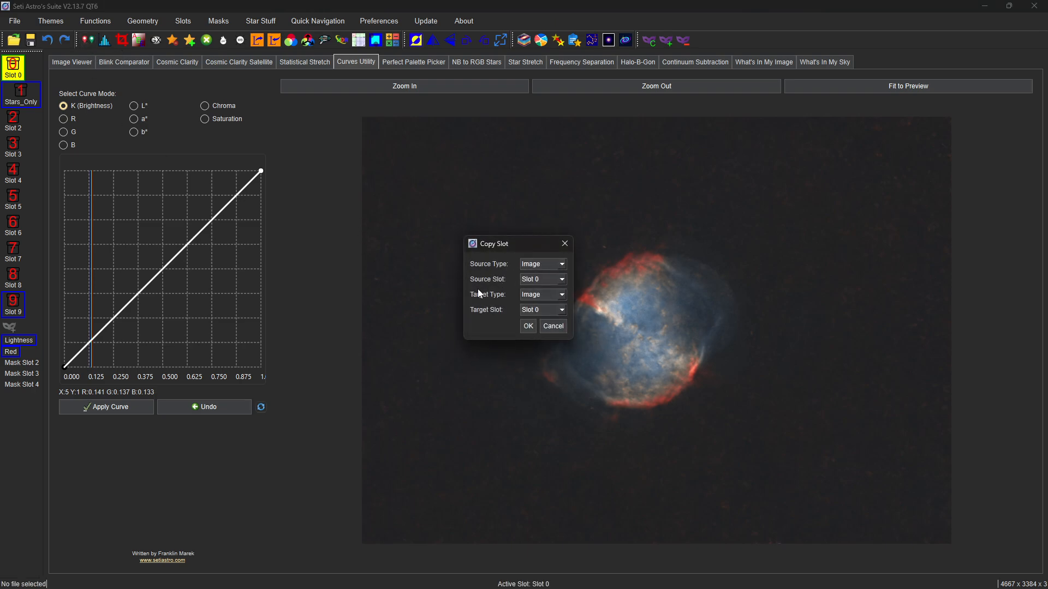
{"action": "left_click", "coordinate": [562, 310]}
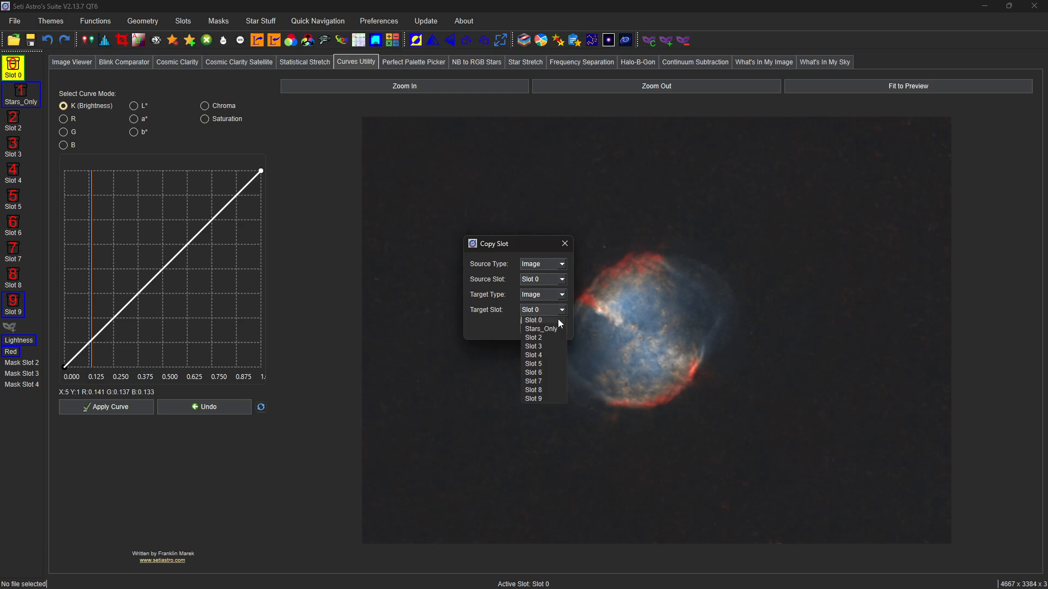
{"action": "left_click", "coordinate": [552, 337]}
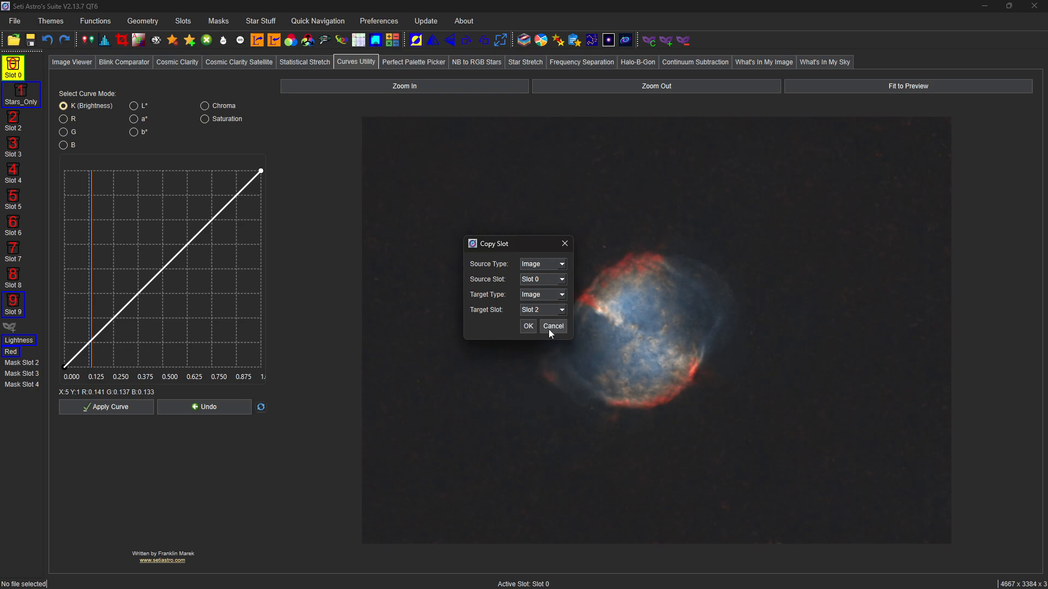
{"action": "left_click", "coordinate": [528, 327]}
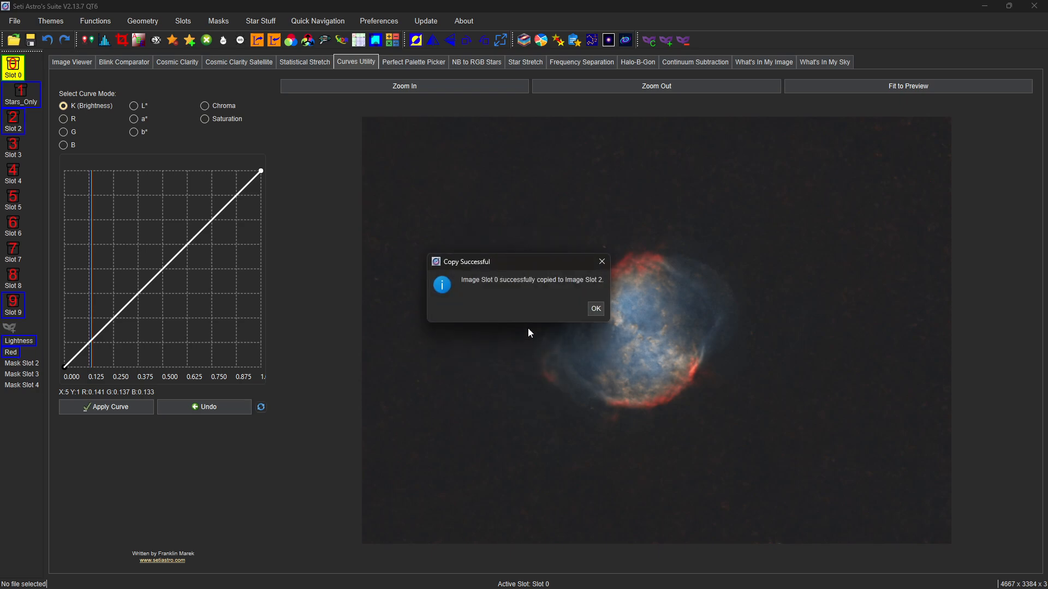
{"action": "left_click", "coordinate": [595, 309]}
Rename Slot 2 as Starless
{"action": "right_click", "coordinate": [15, 124]}
{"action": "left_click", "coordinate": [36, 142]}
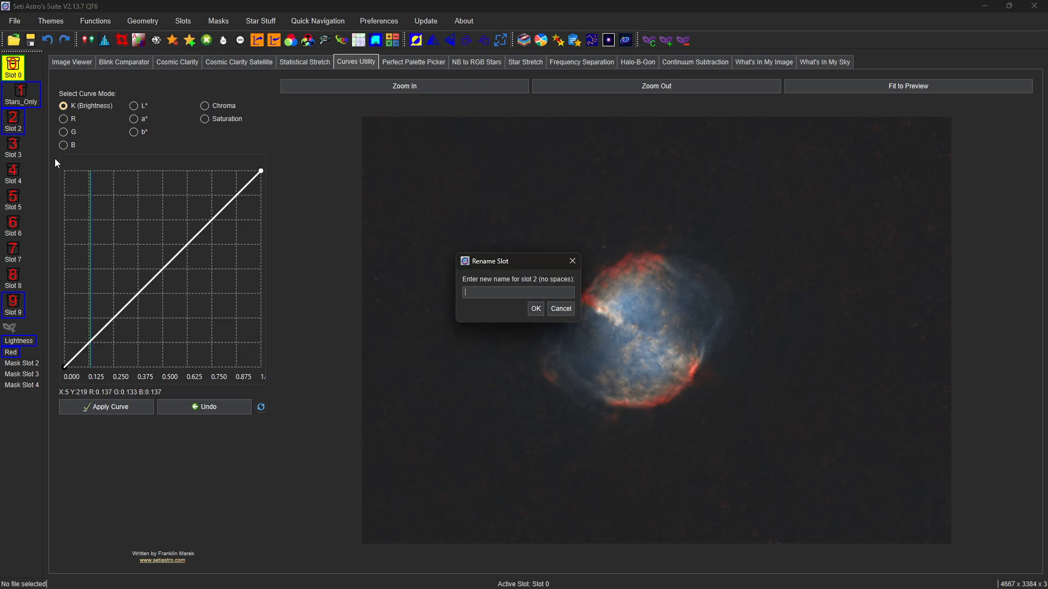
{"action": "type", "text": "Starless"}
{"action": "key", "text": "Return"}
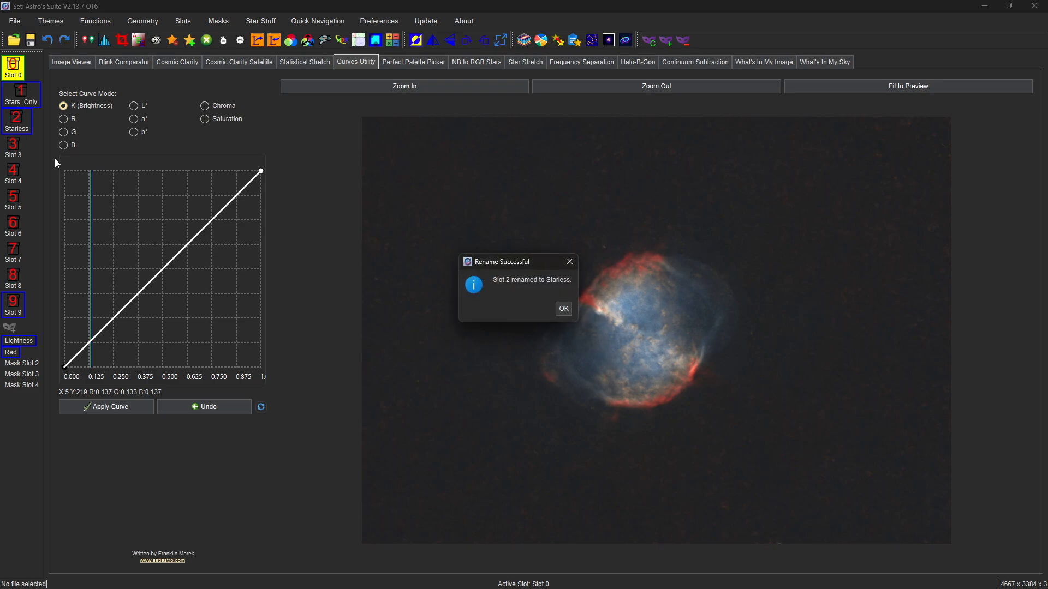
{"action": "left_click", "coordinate": [565, 308]}
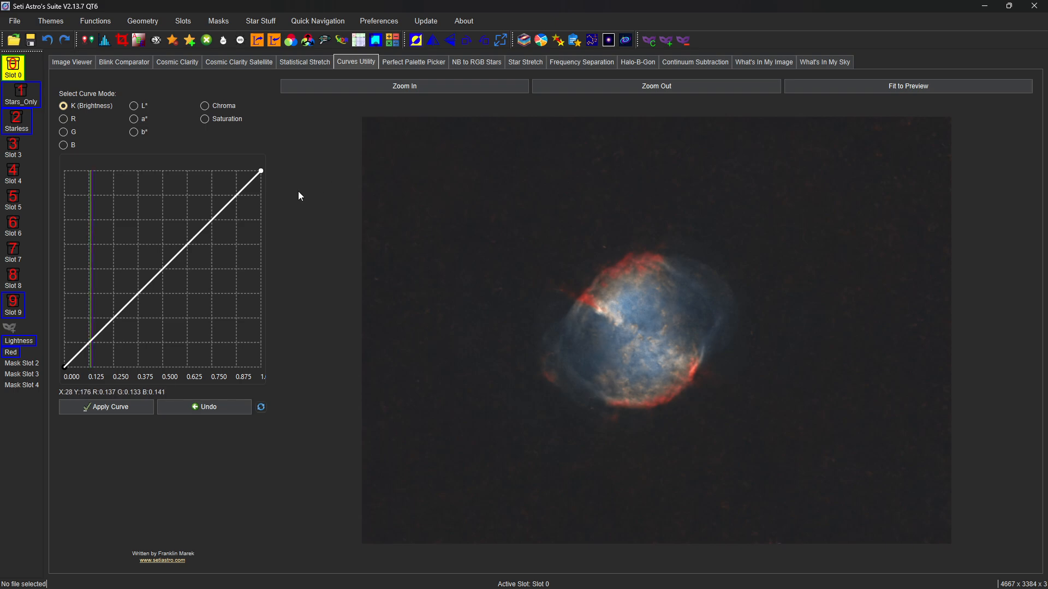
Apply Star Stretch to the Stars_Only image with stretch amount 3.08, color boost 1.32 and green removal via SCNR enabled
{"action": "left_click", "coordinate": [44, 96]}
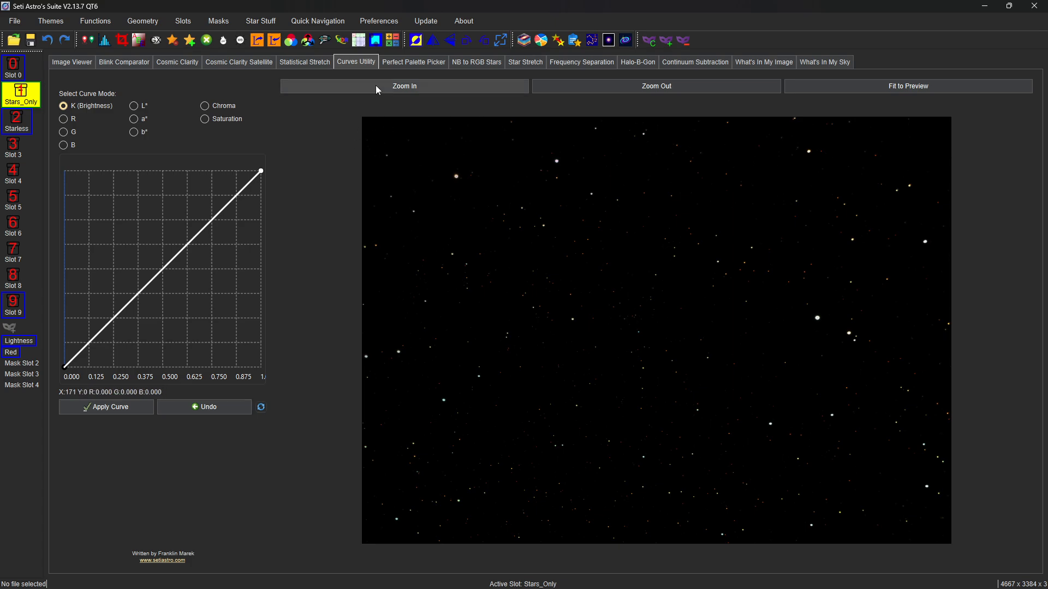
{"action": "left_click", "coordinate": [519, 64]}
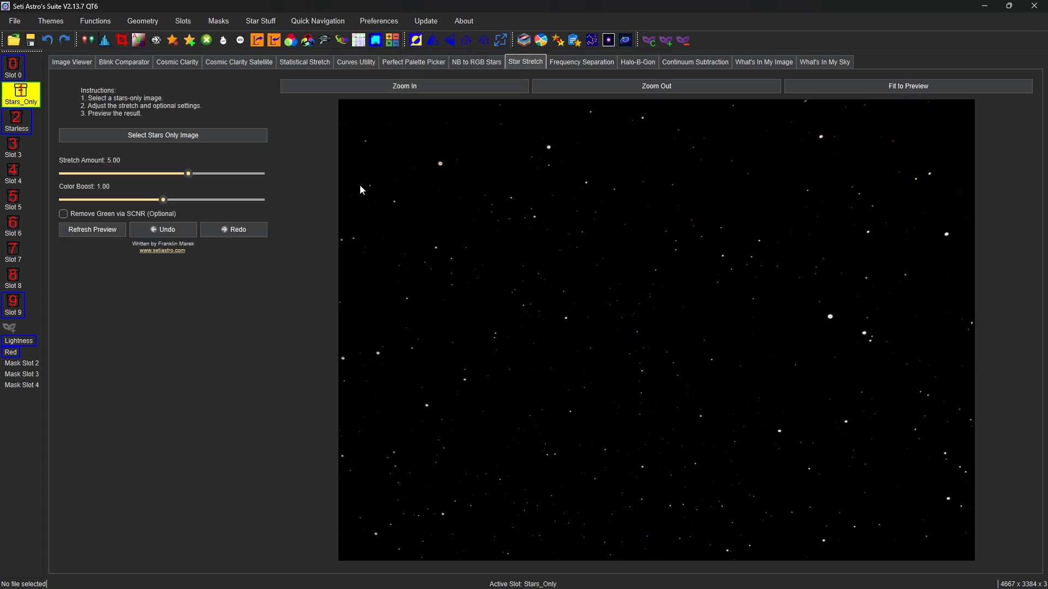
{"action": "left_click_drag", "start_coordinate": [188, 175], "coordinate": [150, 176]}
{"action": "left_click_drag", "start_coordinate": [172, 203], "coordinate": [191, 205]}
{"action": "left_click_drag", "start_coordinate": [194, 201], "coordinate": [195, 201]}
{"action": "left_click", "coordinate": [63, 214]}
{"action": "left_click", "coordinate": [103, 229]}
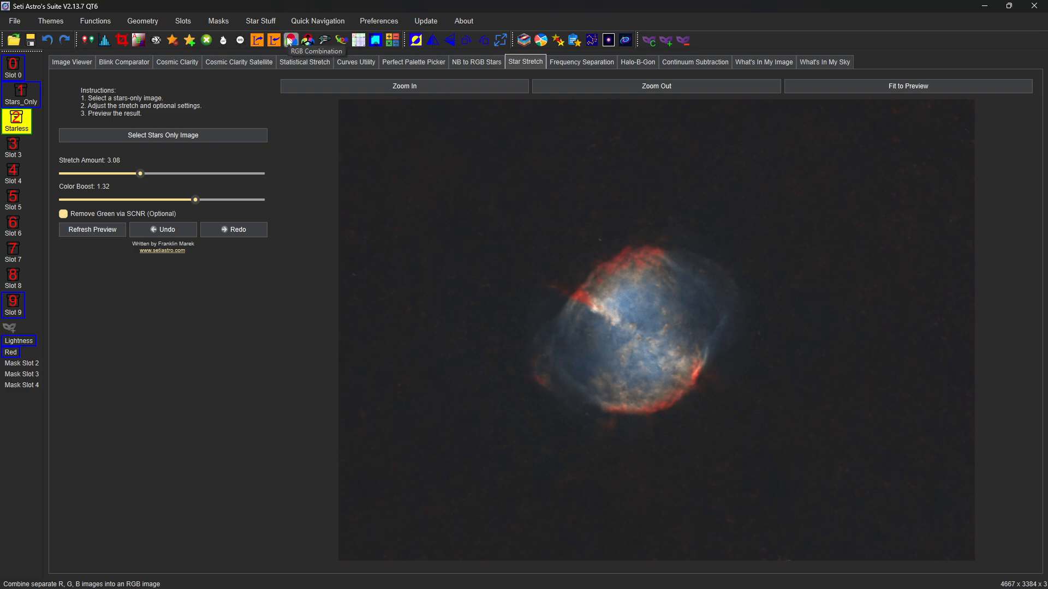
Add the Stars_Only stars to the Starless image using Screen blending at full ratio, and turn off the viewer's autostretch
{"action": "left_click", "coordinate": [190, 41]}
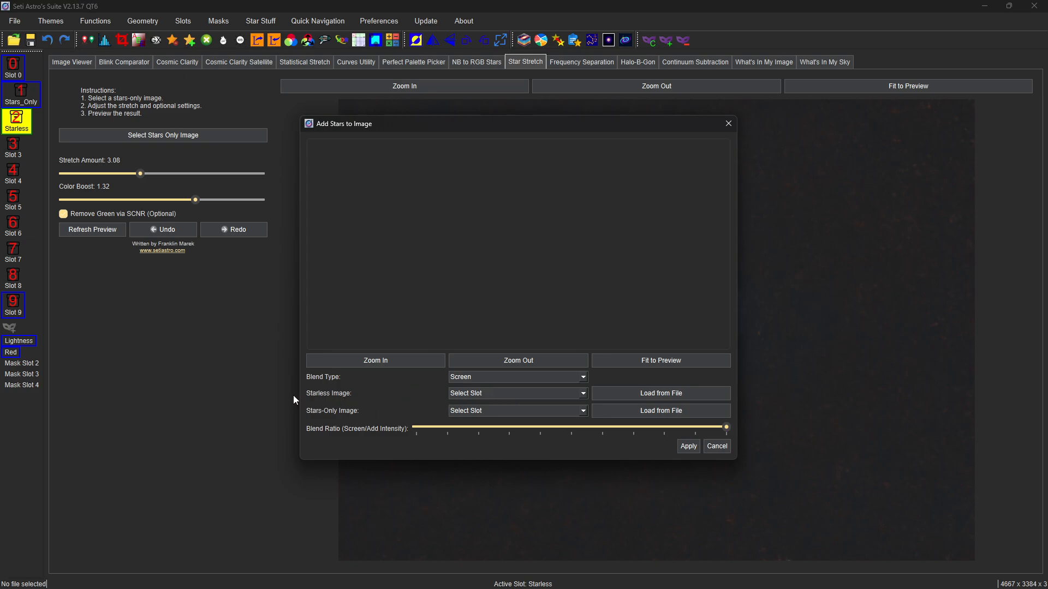
{"action": "left_click", "coordinate": [483, 393]}
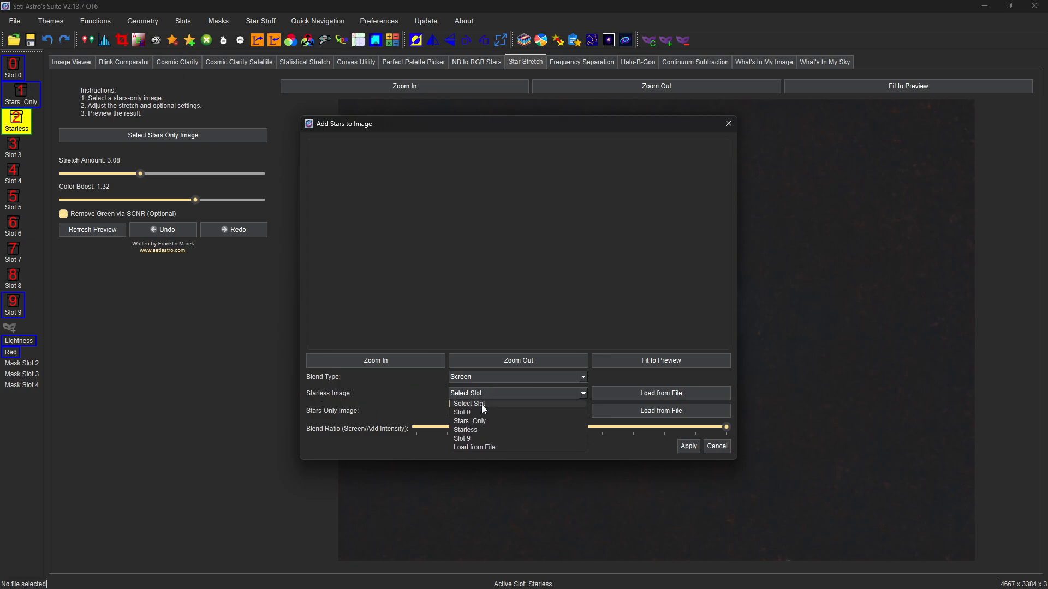
{"action": "left_click", "coordinate": [482, 430]}
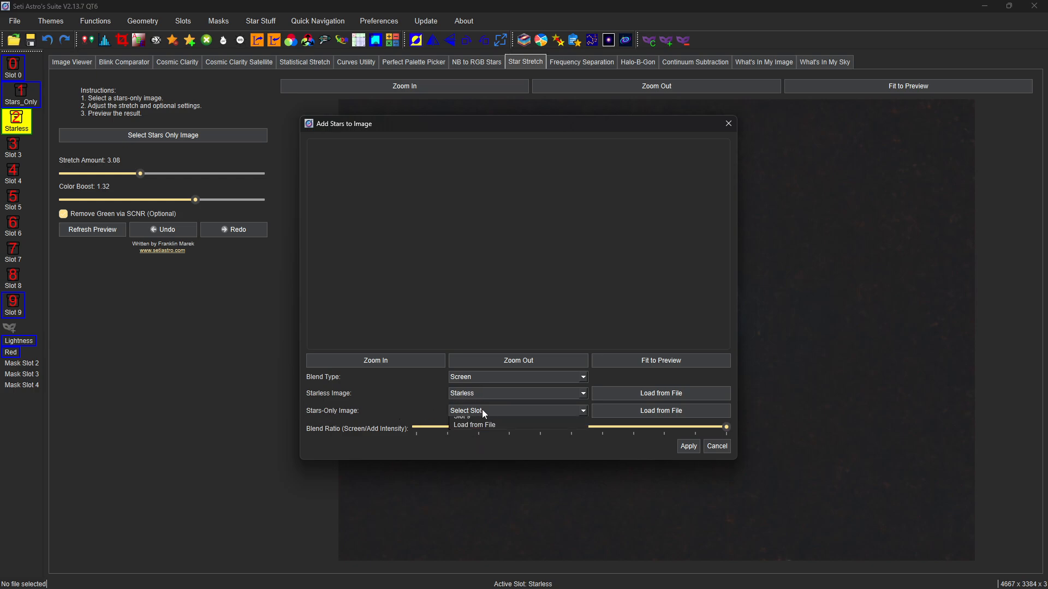
{"action": "left_click", "coordinate": [482, 409]}
{"action": "left_click", "coordinate": [481, 438]}
{"action": "left_click", "coordinate": [656, 363]}
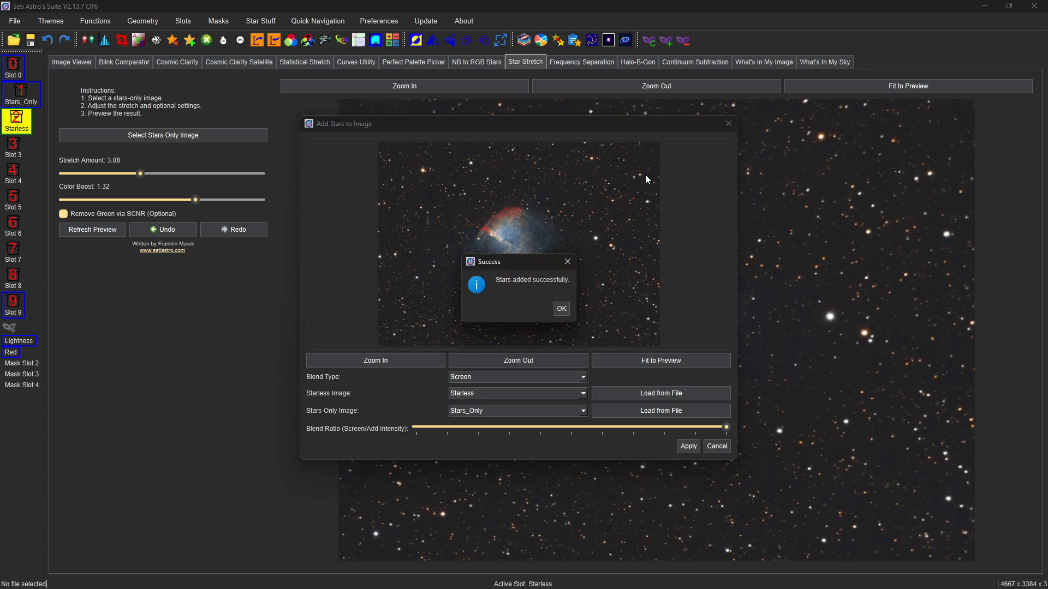
{"action": "left_click", "coordinate": [559, 309]}
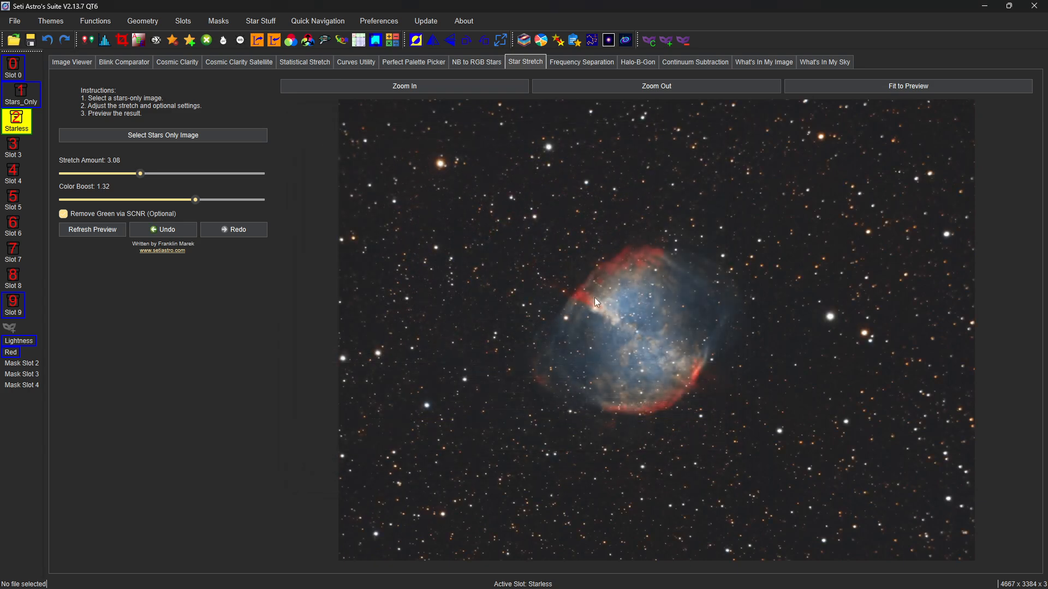
{"action": "left_click", "coordinate": [72, 62]}
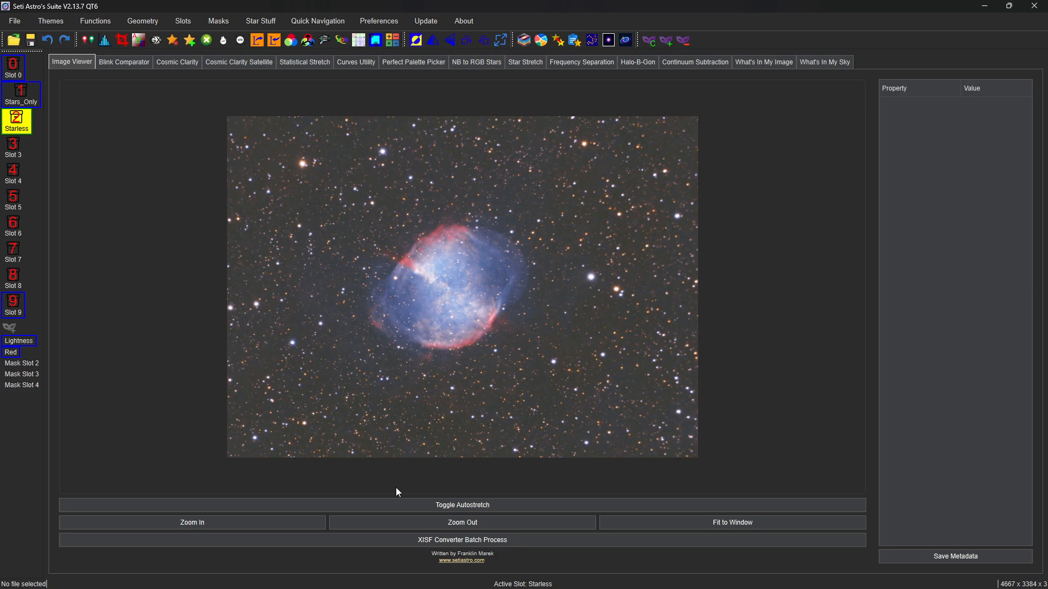
{"action": "left_click", "coordinate": [466, 502]}
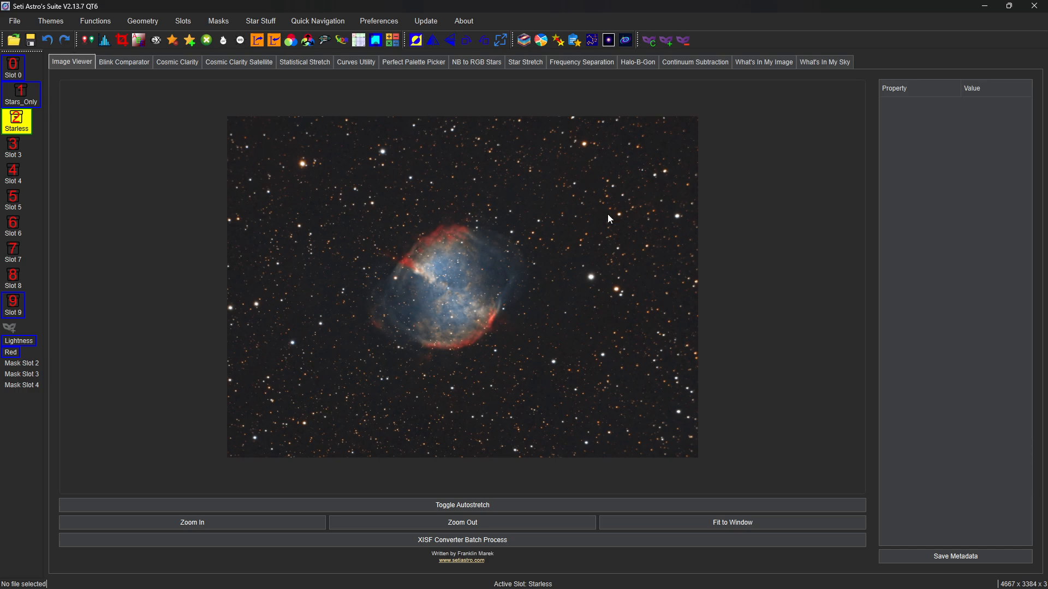
Apply a K (Brightness) S-curve to the combined image, with points near 0.21/0.16, 0.43/0.45 and 0.74/0.83 (input/output)
{"action": "left_click", "coordinate": [346, 62]}
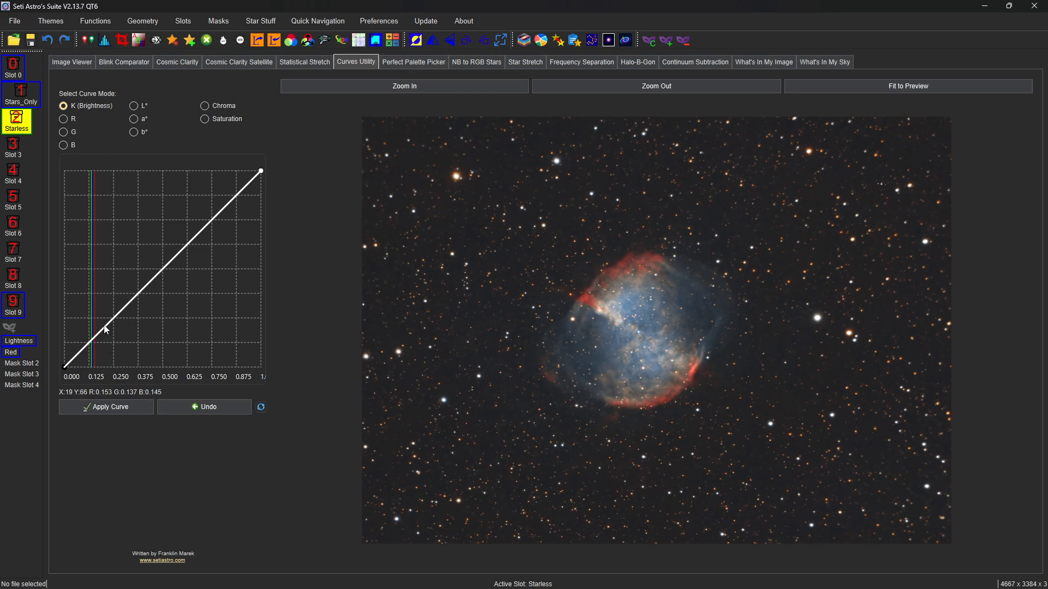
{"action": "left_click_drag", "start_coordinate": [103, 328], "coordinate": [102, 325]}
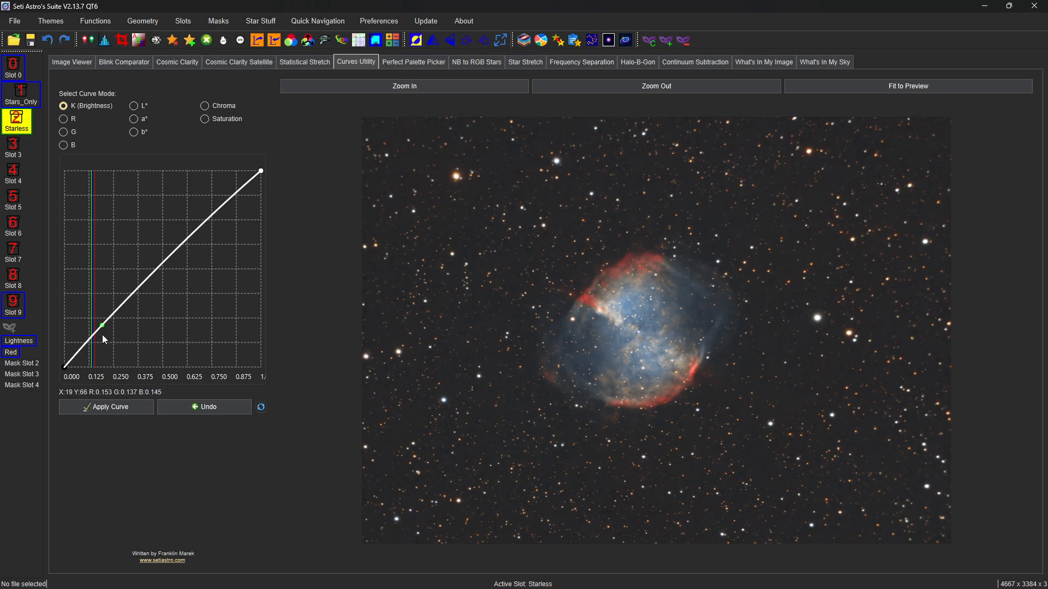
{"action": "left_click_drag", "start_coordinate": [101, 324], "coordinate": [104, 336]}
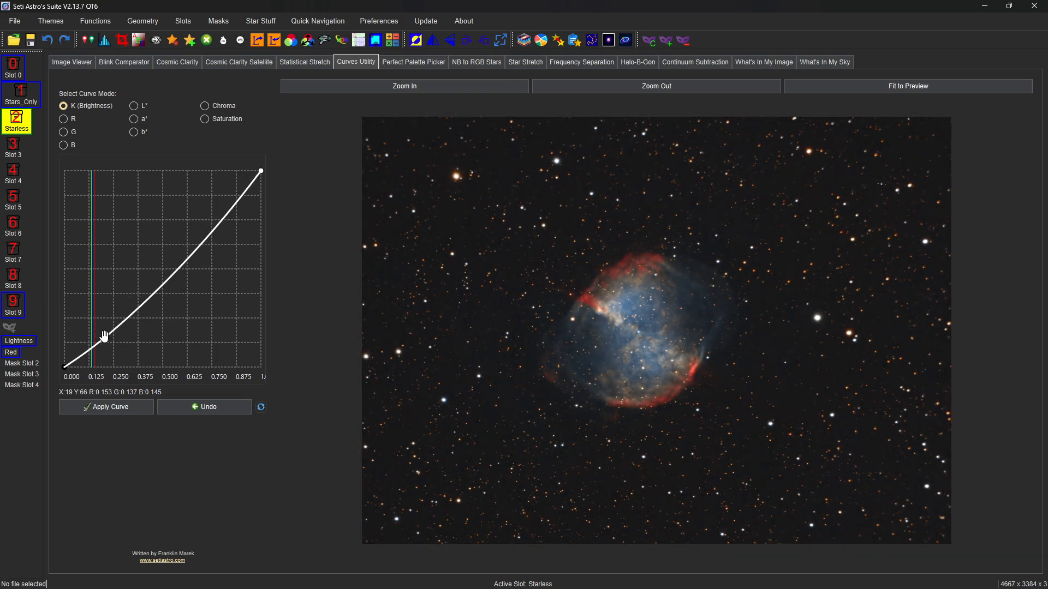
{"action": "left_click_drag", "start_coordinate": [104, 336], "coordinate": [105, 337]}
{"action": "left_click_drag", "start_coordinate": [161, 291], "coordinate": [147, 279]}
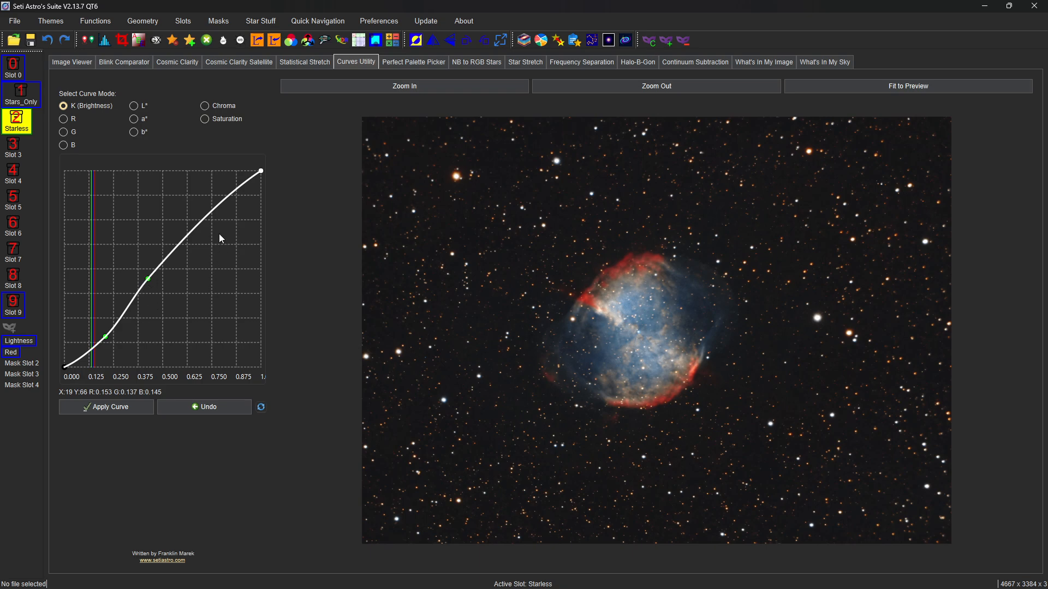
{"action": "mouse_move", "coordinate": [215, 209]}
{"action": "left_mouse_down"}
{"action": "mouse_move", "coordinate": [202, 194]}
{"action": "mouse_move", "coordinate": [210, 205]}
{"action": "left_mouse_up"}
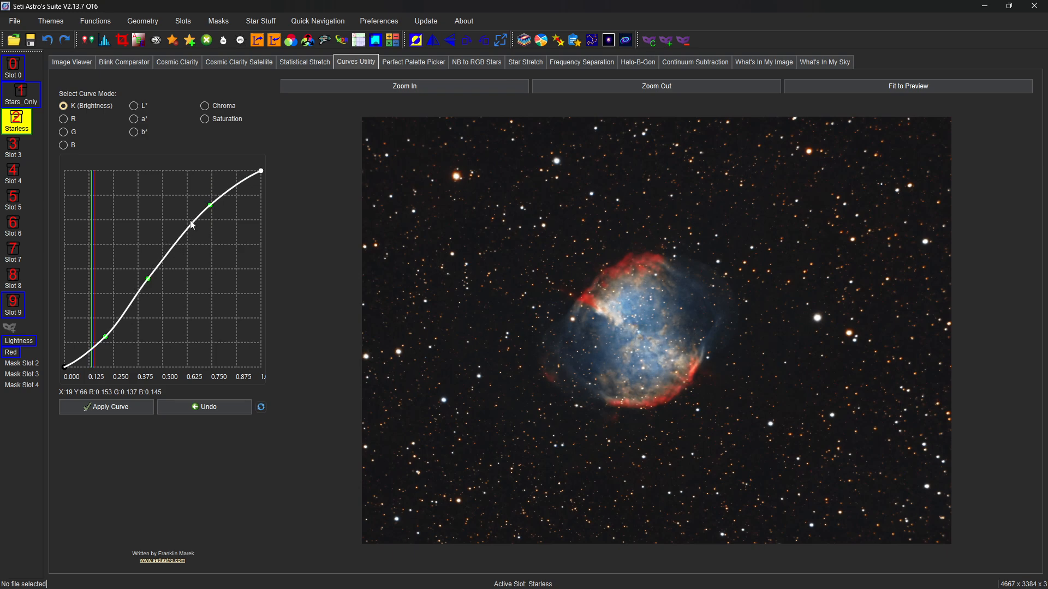
{"action": "left_click", "coordinate": [111, 408]}
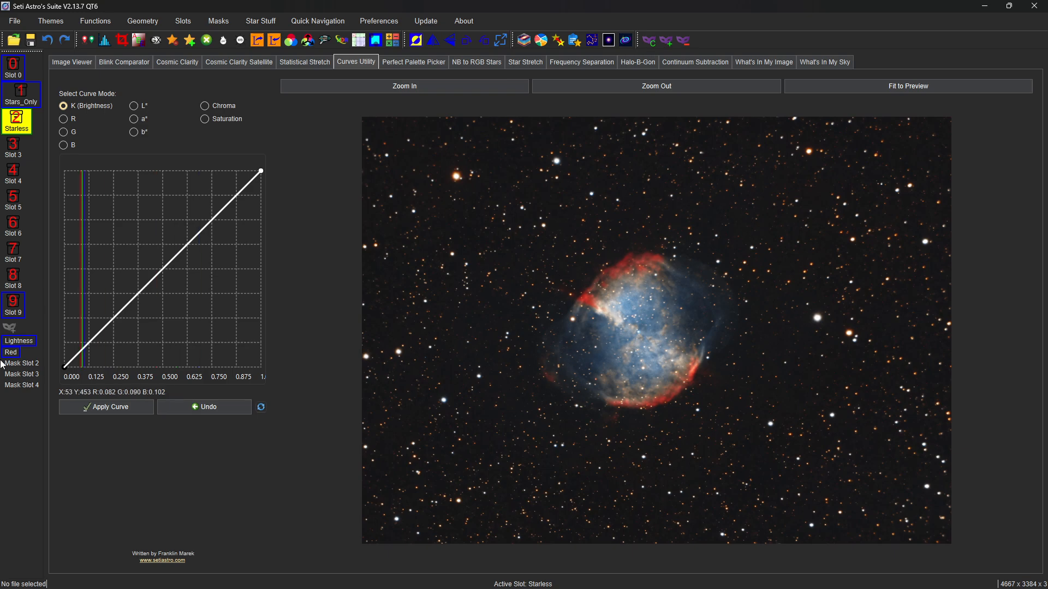
Compare the original stack in Slot 9 with the processed image in the Starless slot
{"action": "left_click", "coordinate": [12, 306]}
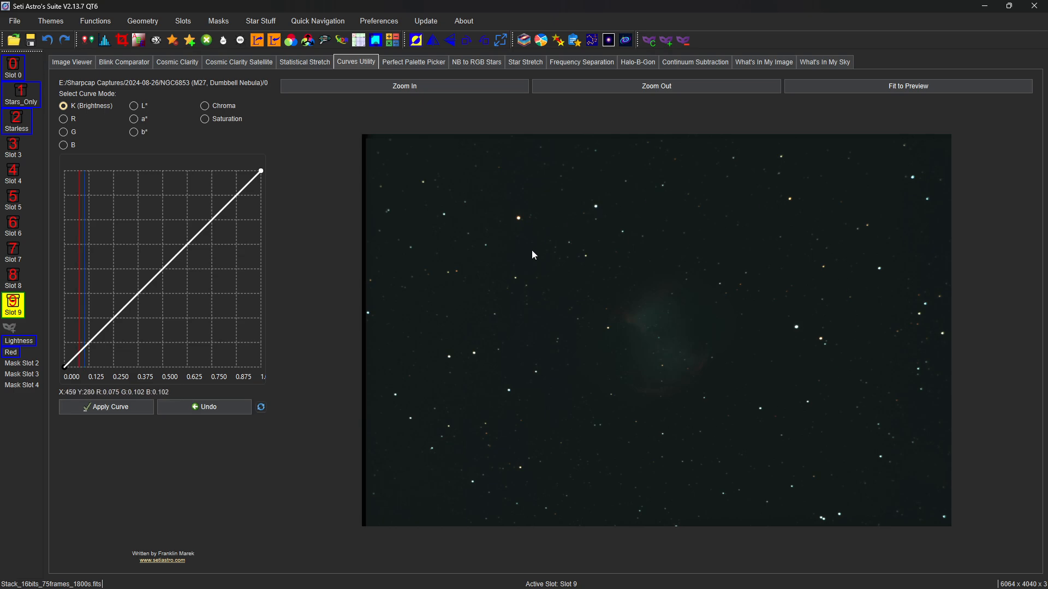
{"action": "left_click", "coordinate": [10, 122]}
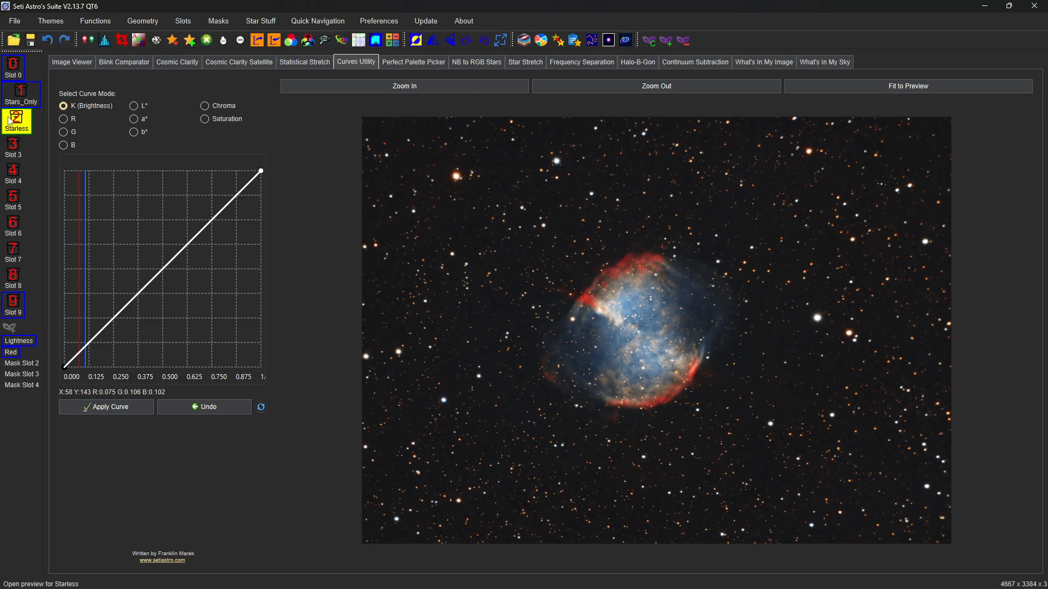
{"action": "left_click", "coordinate": [9, 121]}
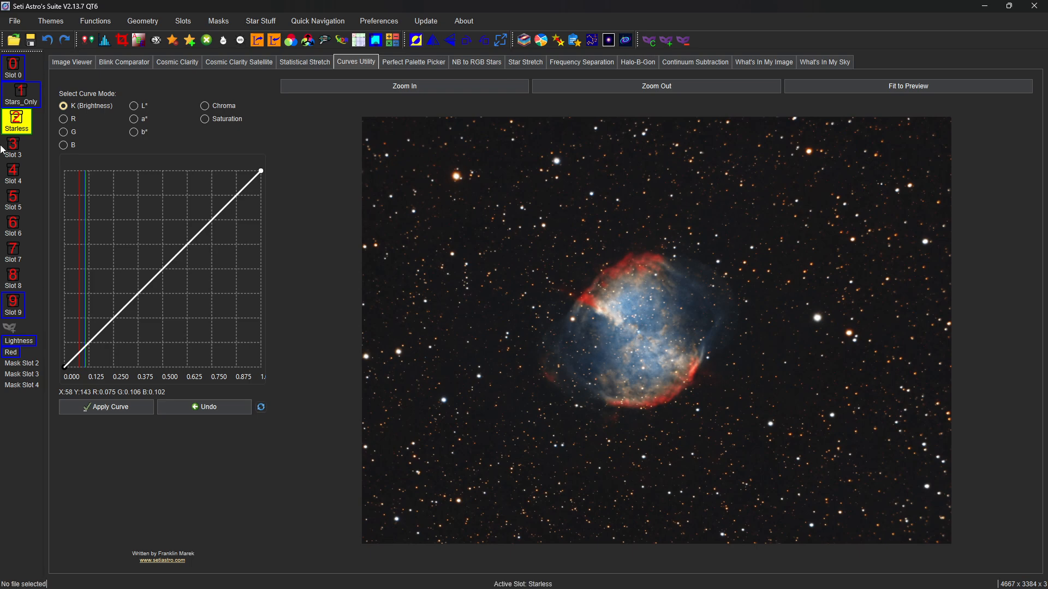